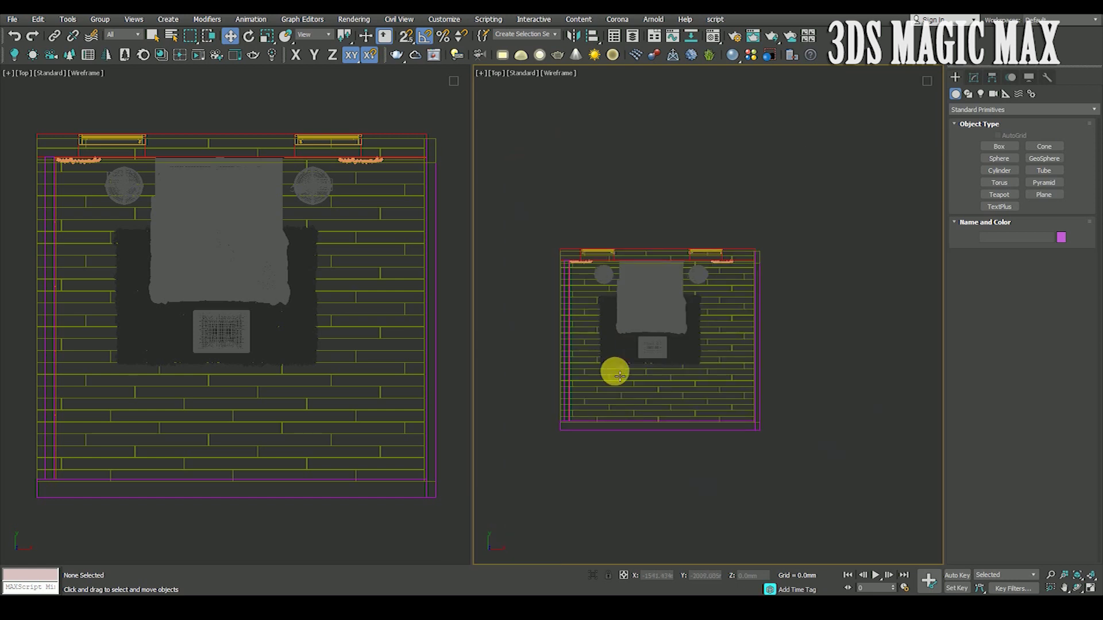
Create a targeted Physical camera in the top view, from the room's lower-right corner with its target on the bed.
scroll(610, 370, up, 5)
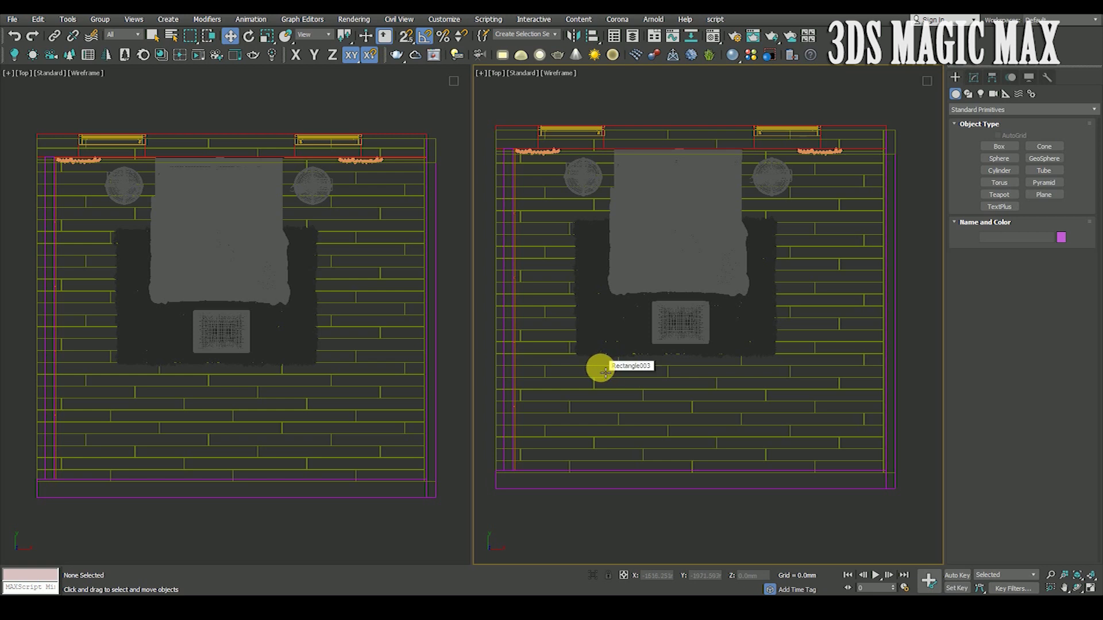
scroll(603, 370, down, 3)
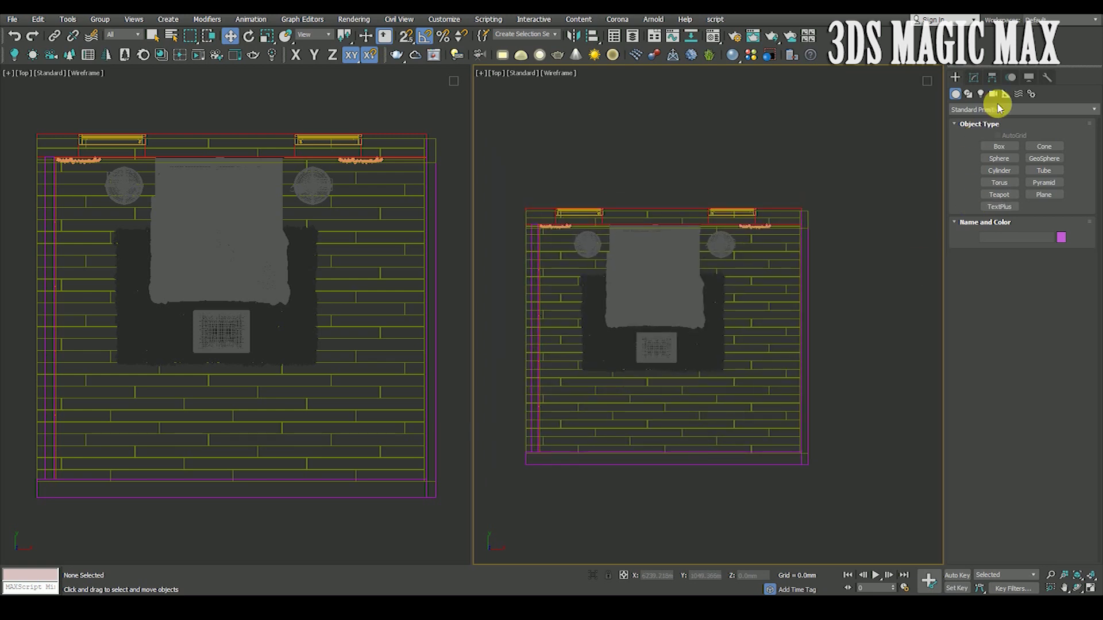
click(994, 94)
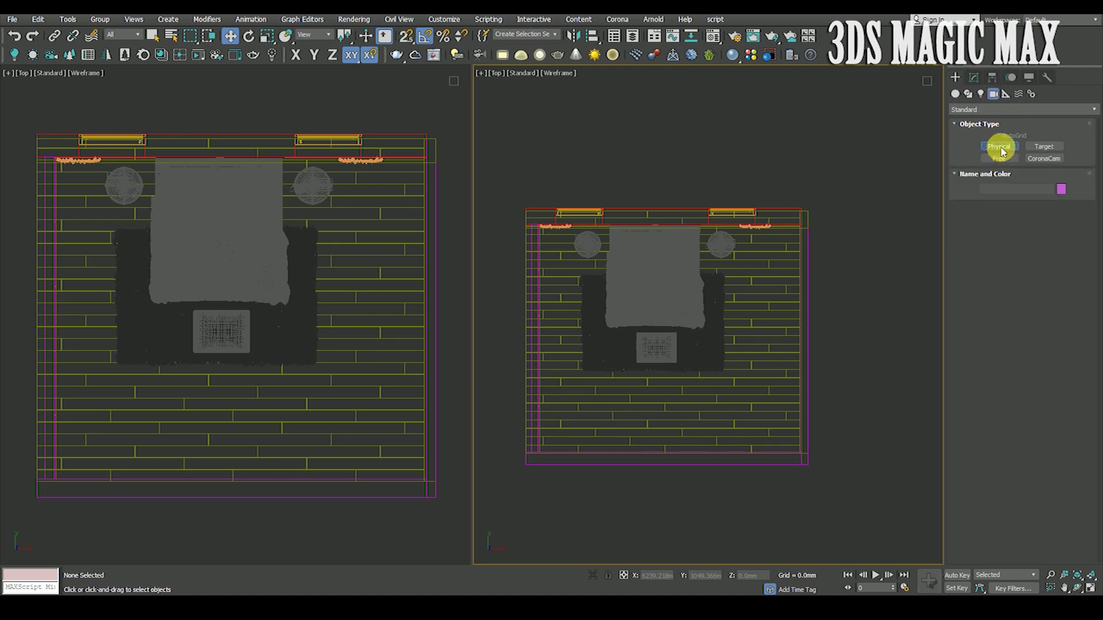
click(1000, 148)
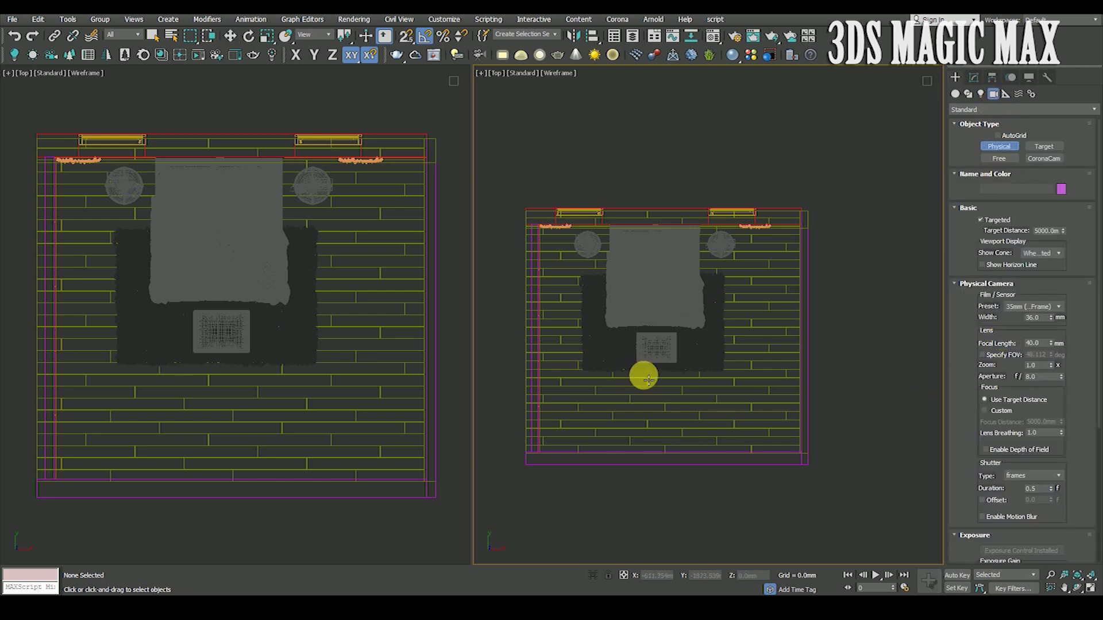
middle_drag(643, 374, 633, 356)
drag(764, 409, 621, 274)
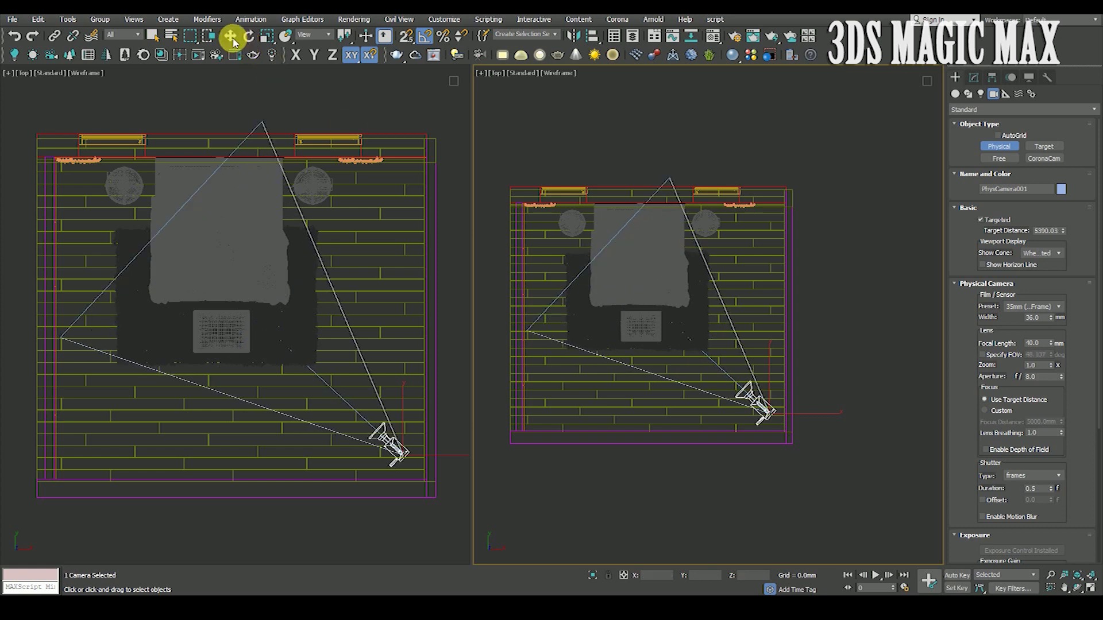
Show the camera's view with Default Shading and safe frames in the other viewport, and pan the camera up to frame the bed.
click(229, 36)
click(315, 372)
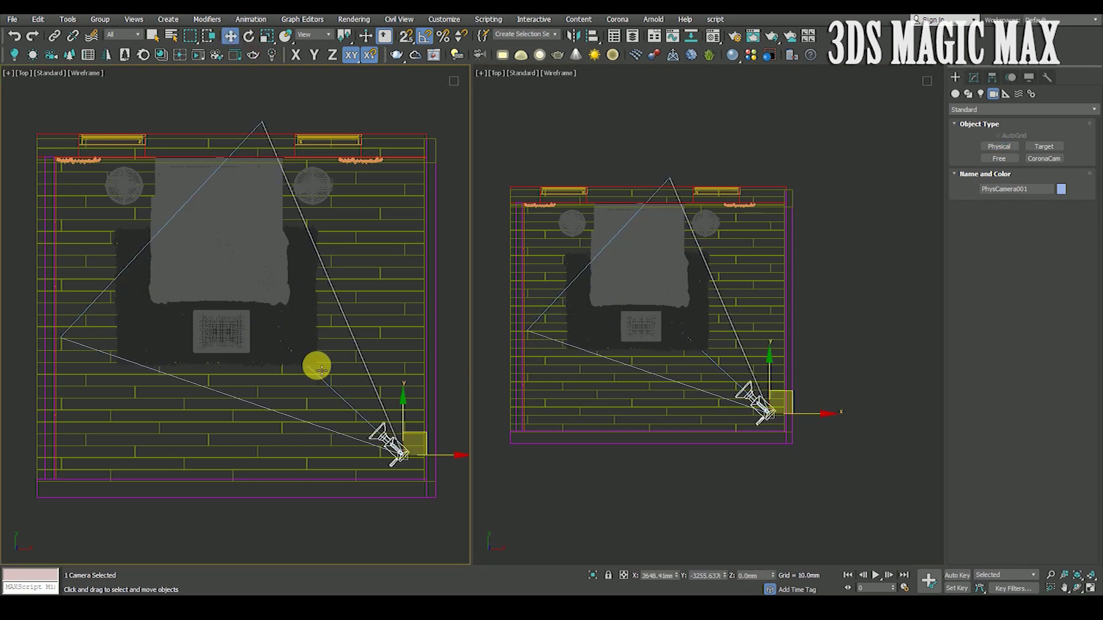
key(c)
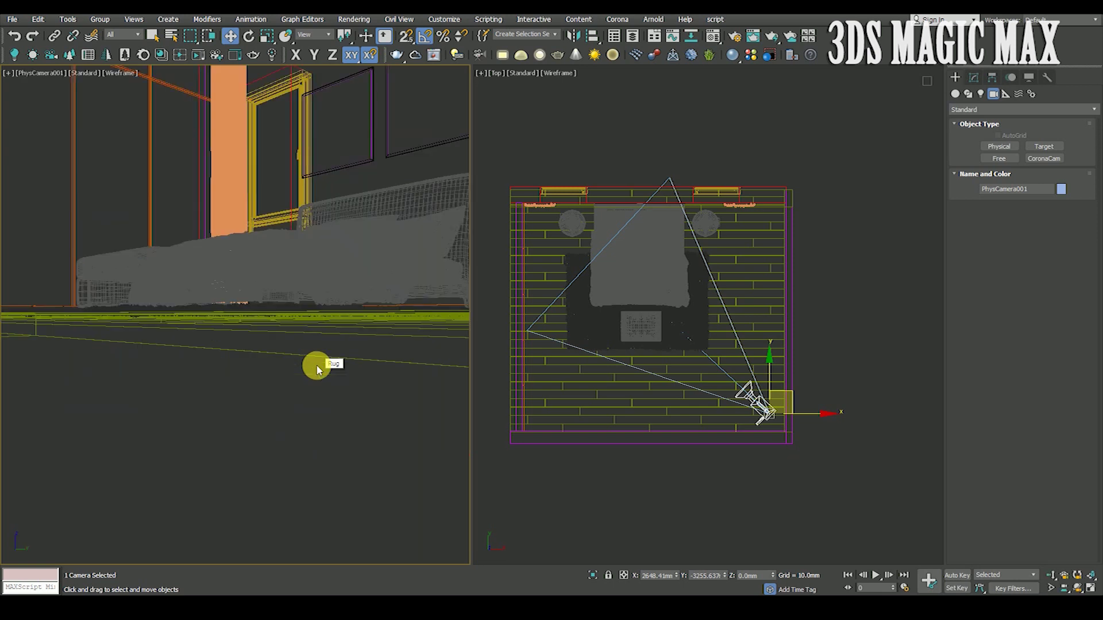
key(F3)
key(shift+f)
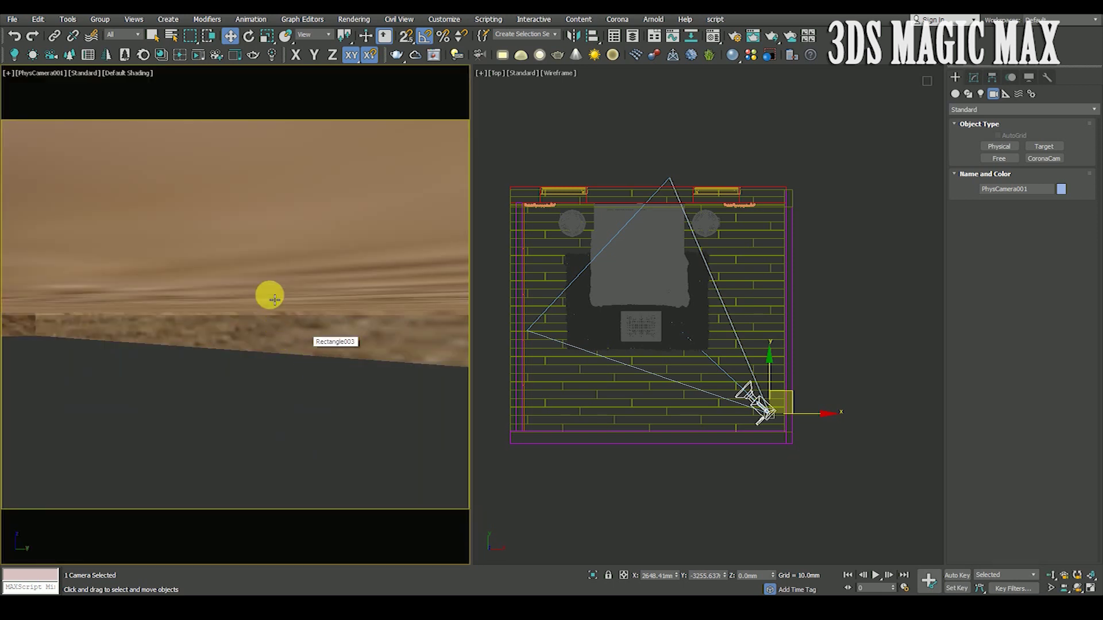
middle_drag(262, 240, 234, 323)
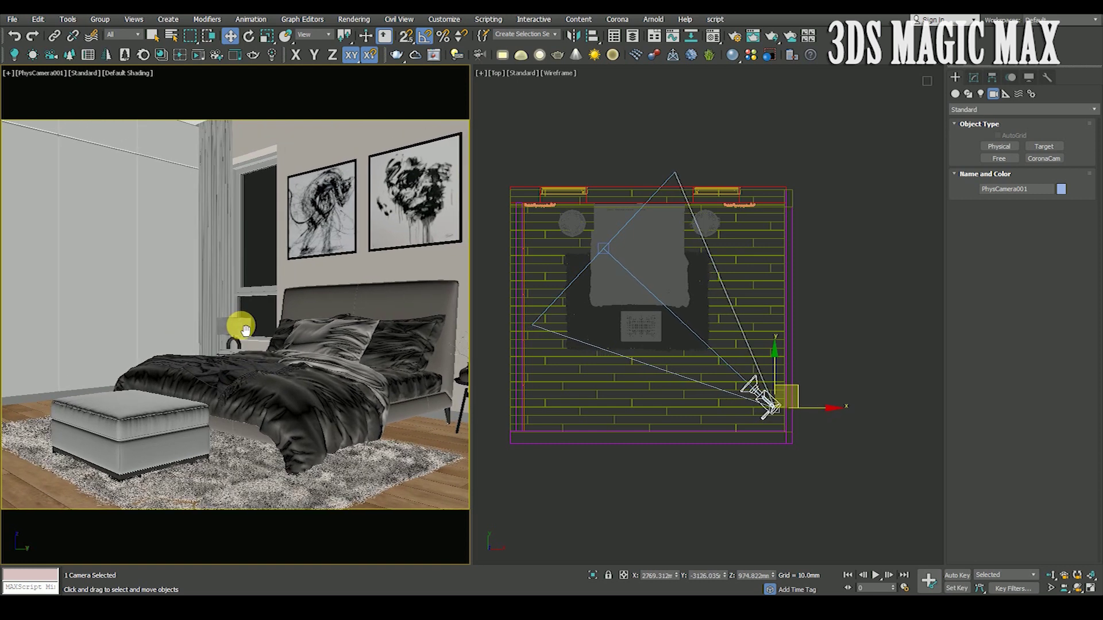
Set the physical camera's focal length to 29 mm after trying 30 mm.
middle_click(803, 451)
scroll(788, 377, up, 5)
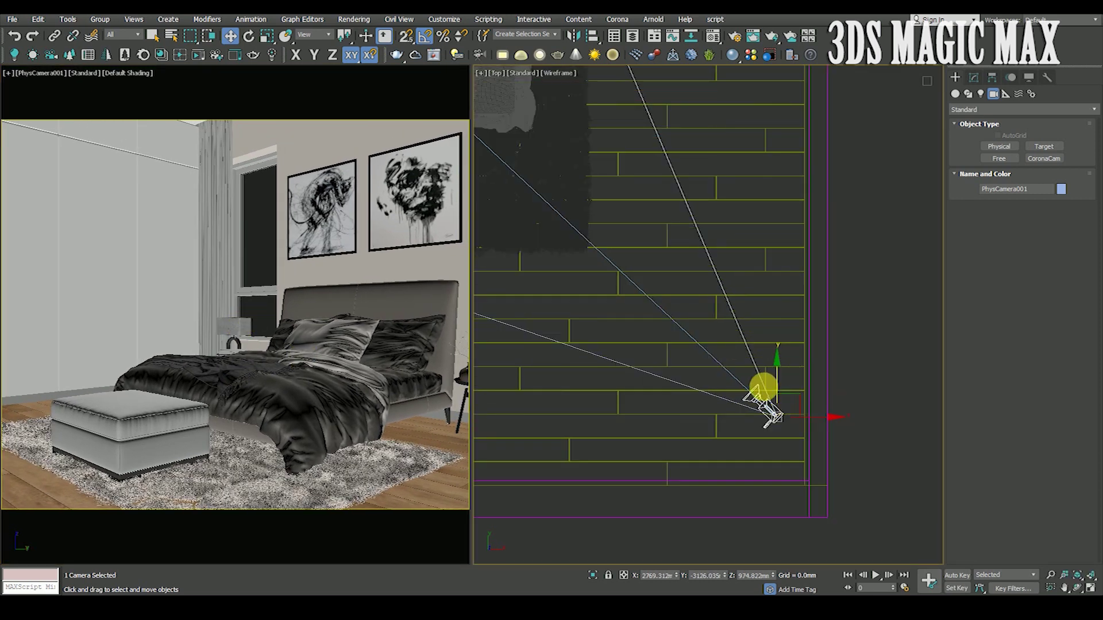
click(973, 79)
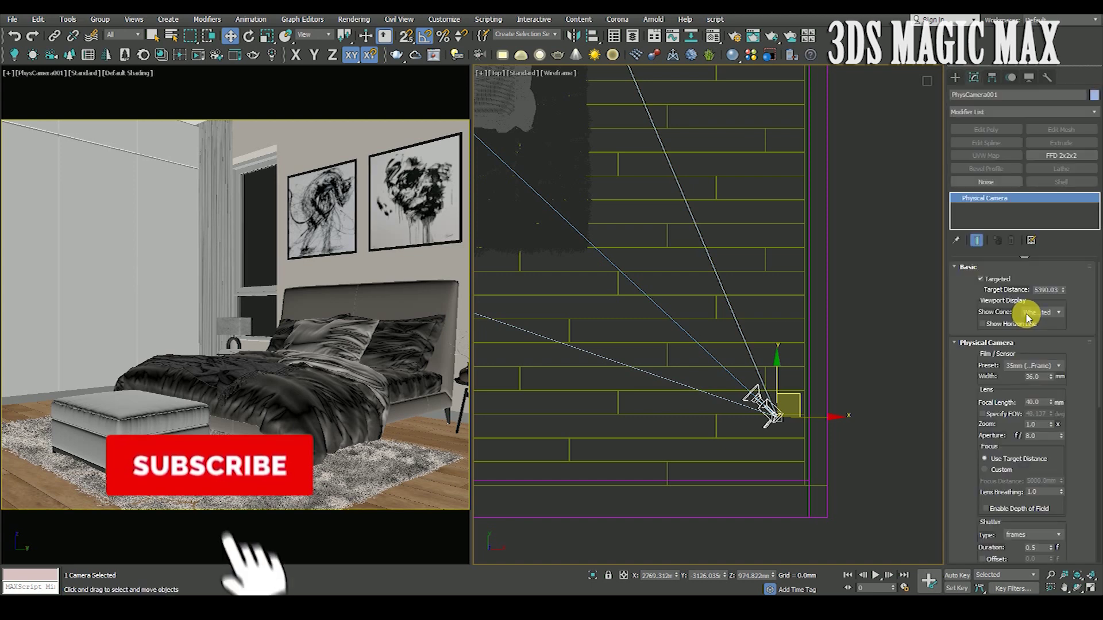
double_click(1040, 402)
text(30)
key(Return)
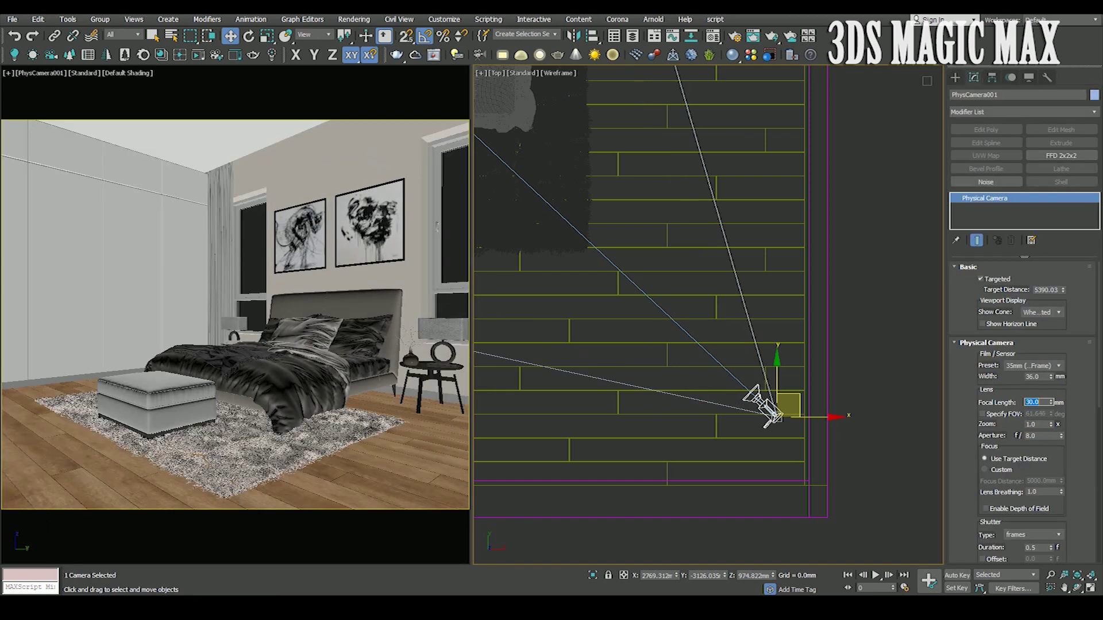
text(29)
key(Return)
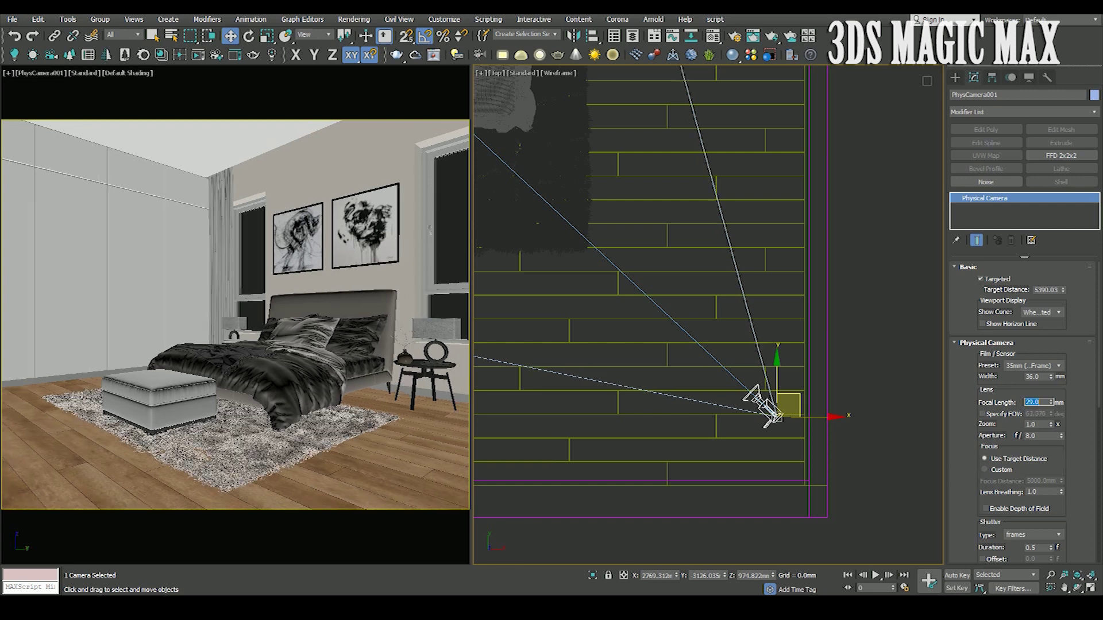
Move the camera slightly back towards the room corner in the top view, and shift its target slightly right across the bed.
scroll(611, 411, down, 5)
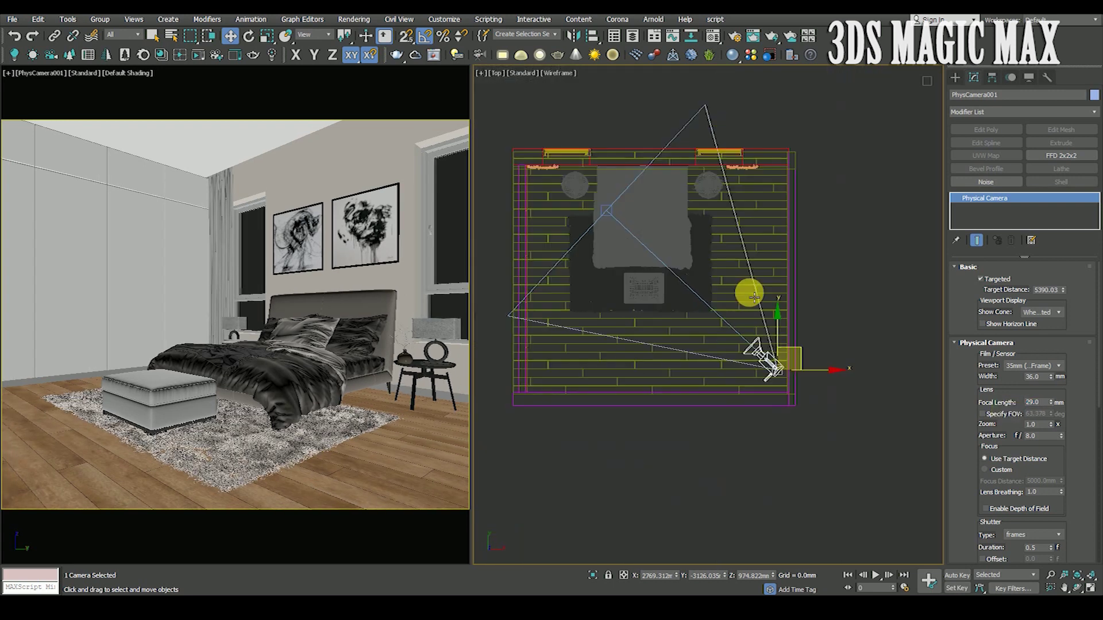
drag(801, 355, 796, 369)
right_click(727, 296)
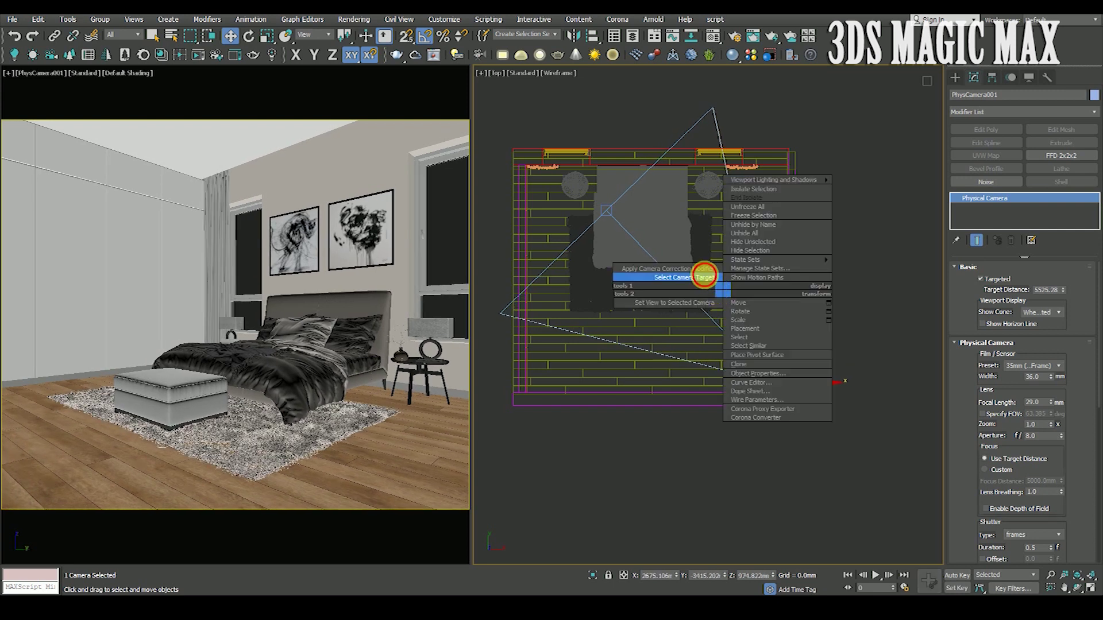
click(689, 278)
drag(634, 194, 639, 195)
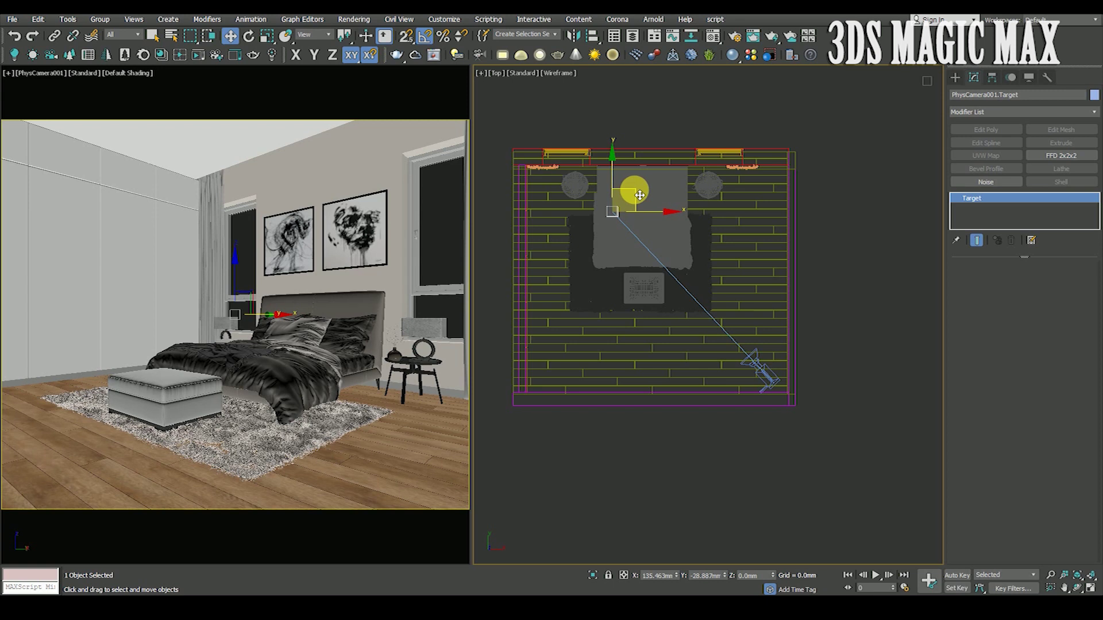
Restrict selection to Cameras, and lower the camera and its target together to a height of about 967 mm in the front view.
click(723, 369)
key(f)
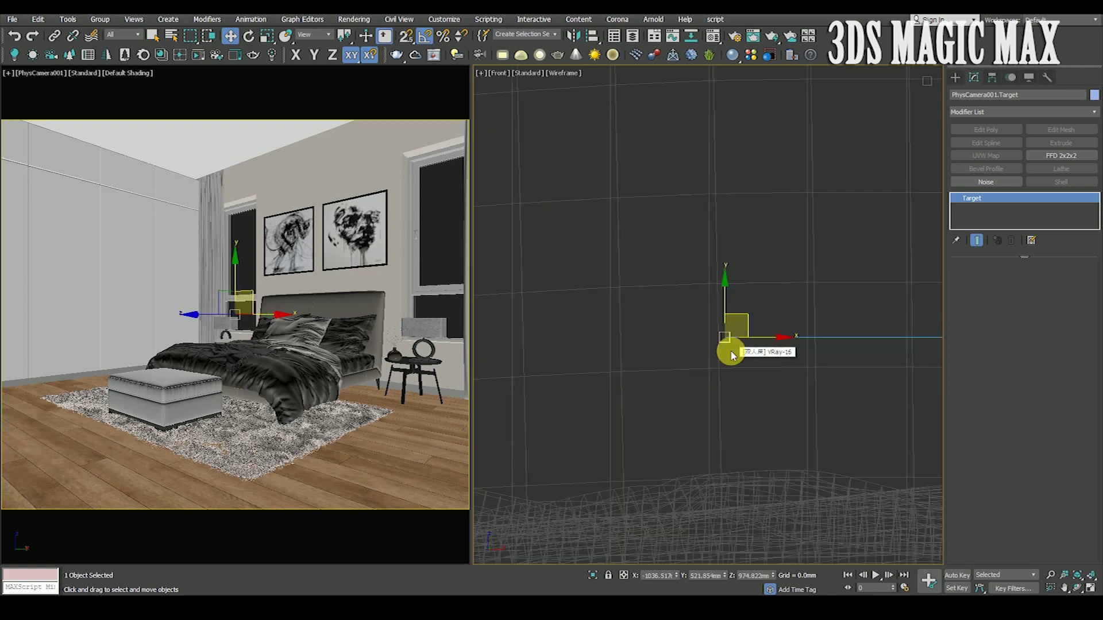
scroll(598, 284, down, 10)
click(611, 432)
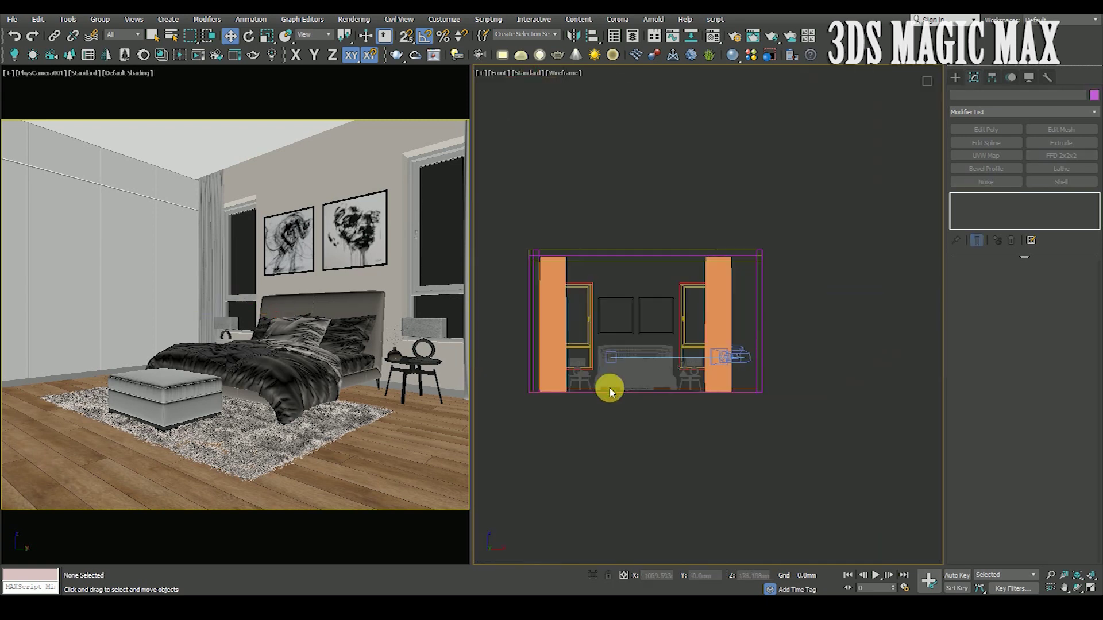
click(122, 35)
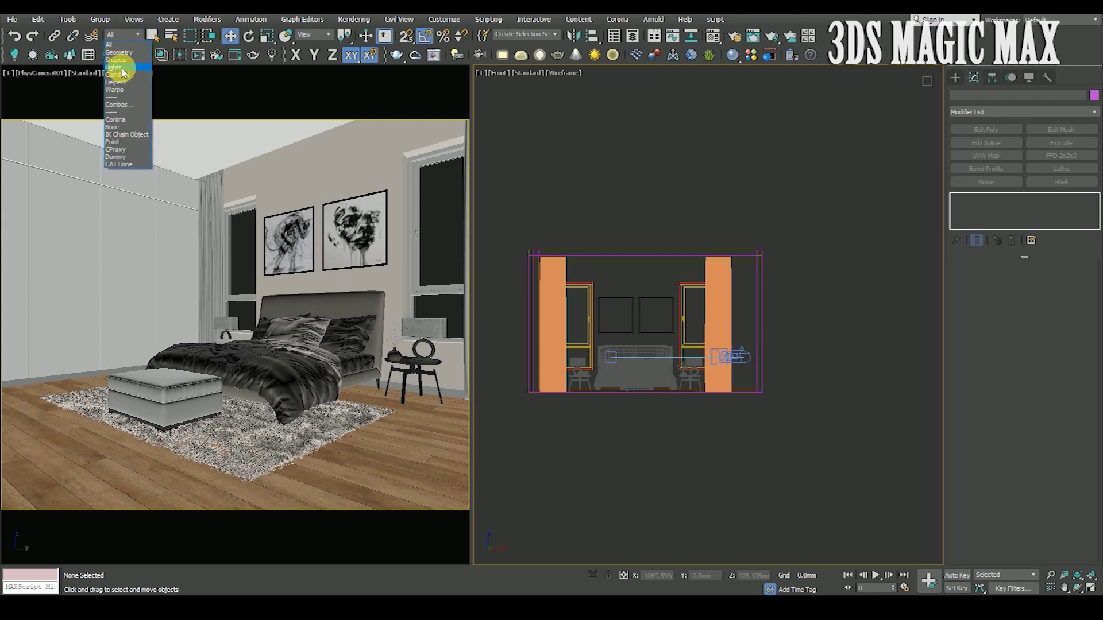
click(119, 74)
drag(872, 274, 559, 438)
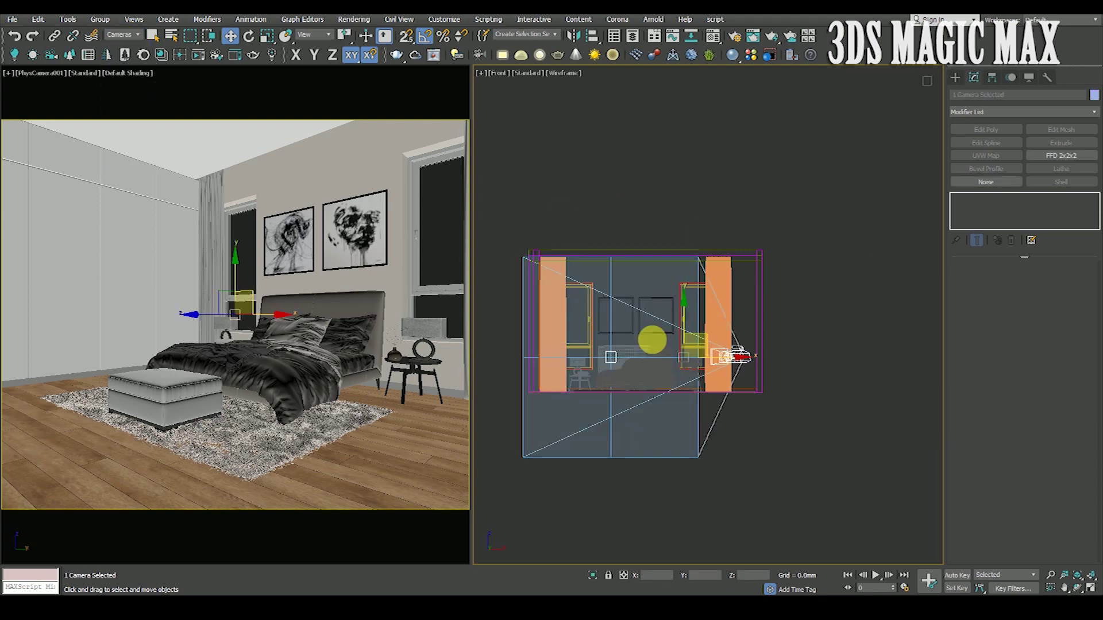
scroll(706, 357, up, 2)
drag(699, 341, 698, 337)
Move only the camera forward from the corner in the top view, to about X 2755 mm, Y -3008 mm.
key(t)
key(F3)
key(F3)
scroll(687, 338, down, 3)
click(822, 385)
scroll(746, 391, up, 5)
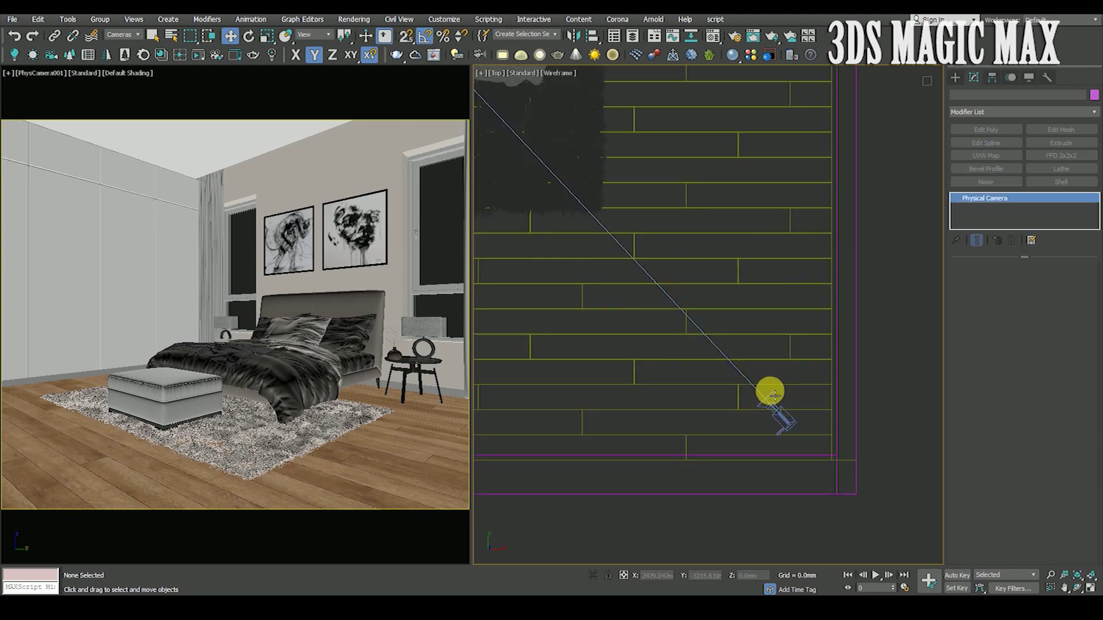
click(775, 395)
scroll(775, 395, down, 1)
drag(803, 402, 796, 356)
Select the camera target and shift it slightly in the top view to recompose the shot around the bed.
right_click(795, 356)
click(752, 372)
scroll(752, 372, down, 10)
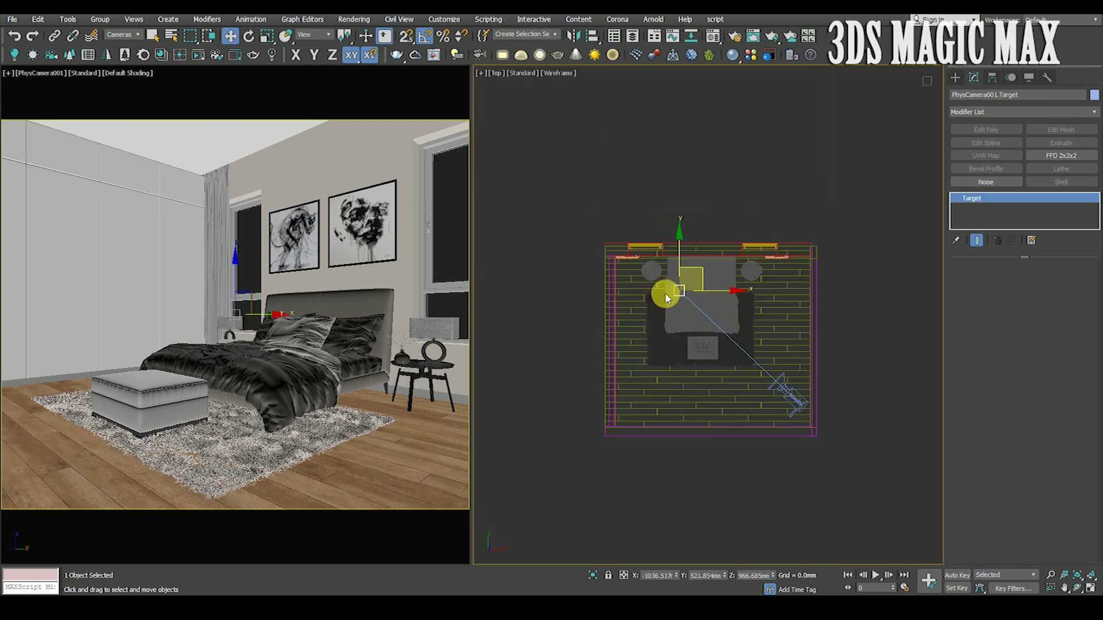
scroll(700, 270, up, 4)
drag(703, 268, 685, 235)
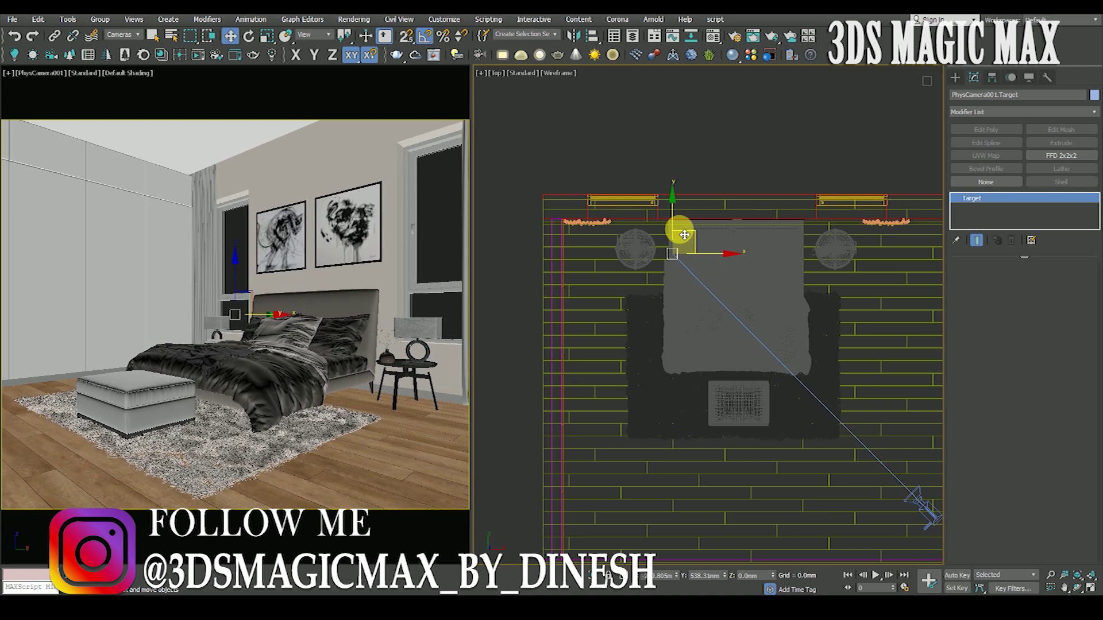
Pan the camera view slightly, raising the camera and its target to a height of about 1045 mm.
scroll(685, 235, down, 6)
click(660, 313)
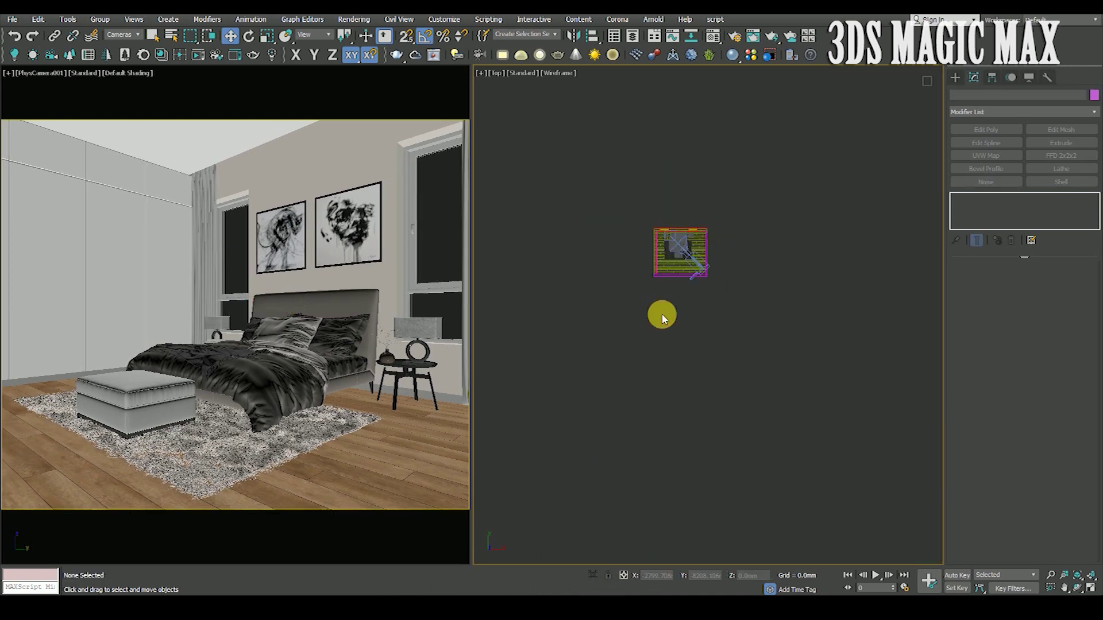
middle_drag(317, 277, 321, 288)
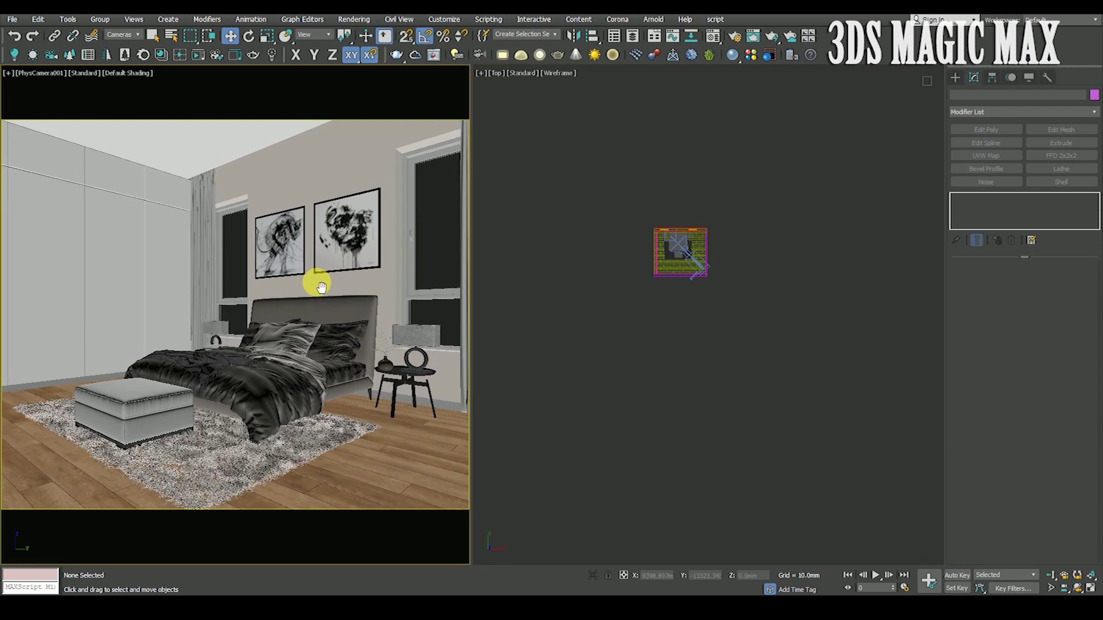
Lower the camera alone to a height of about 873 mm in the front view.
click(632, 349)
key(f)
key(z)
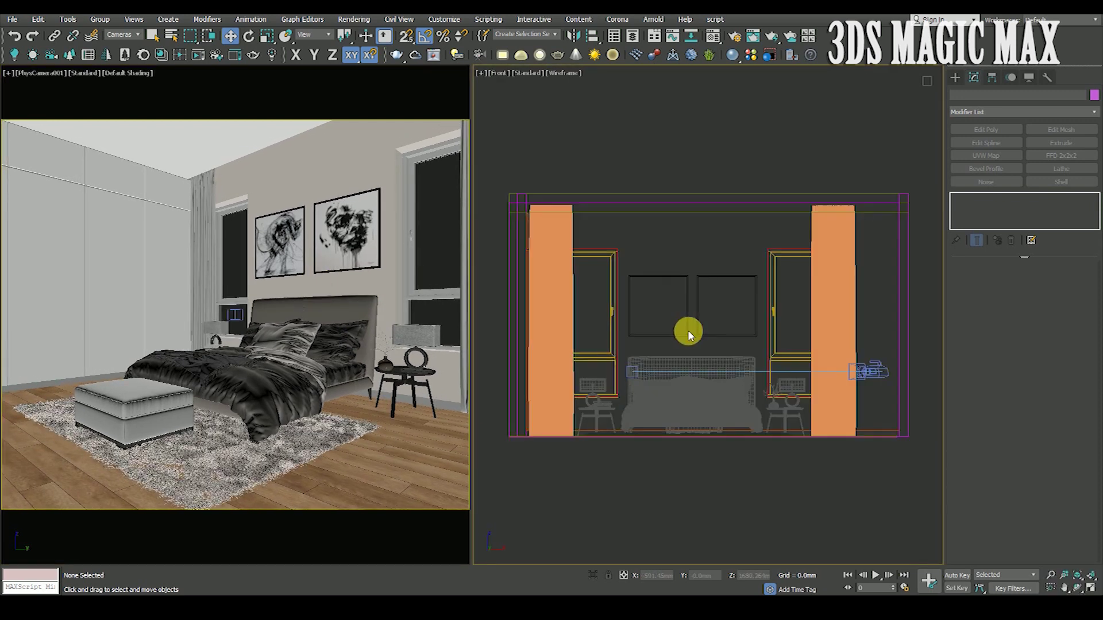
click(877, 374)
scroll(874, 369, up, 5)
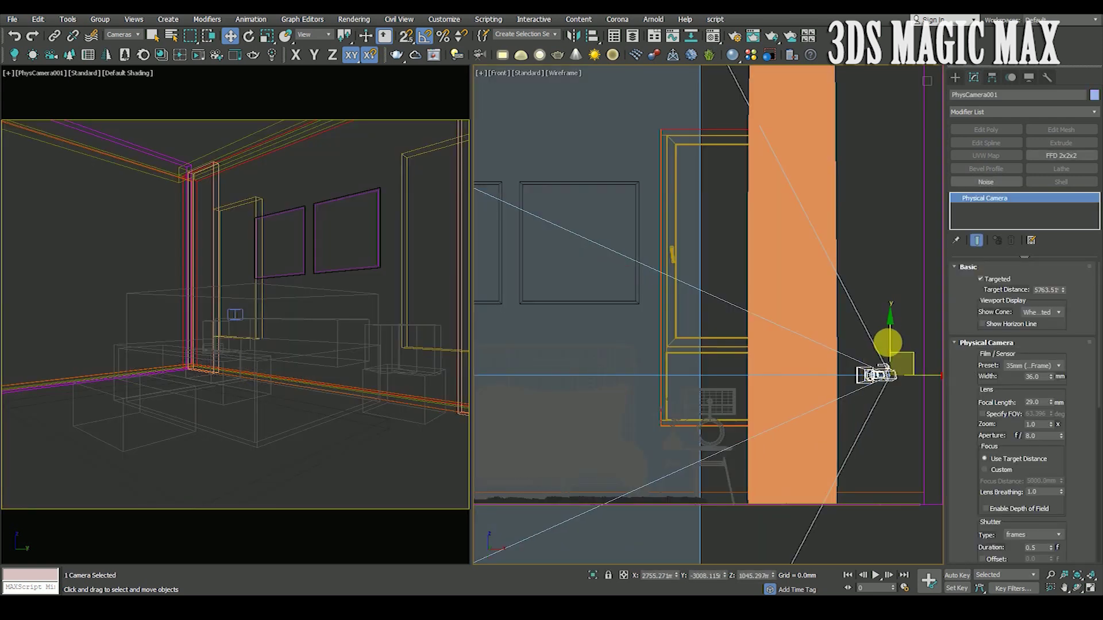
drag(895, 345, 895, 364)
Select the camera target and raise it to a height of about 1257 mm in the front view.
right_click(887, 357)
click(849, 344)
scroll(665, 304, down, 10)
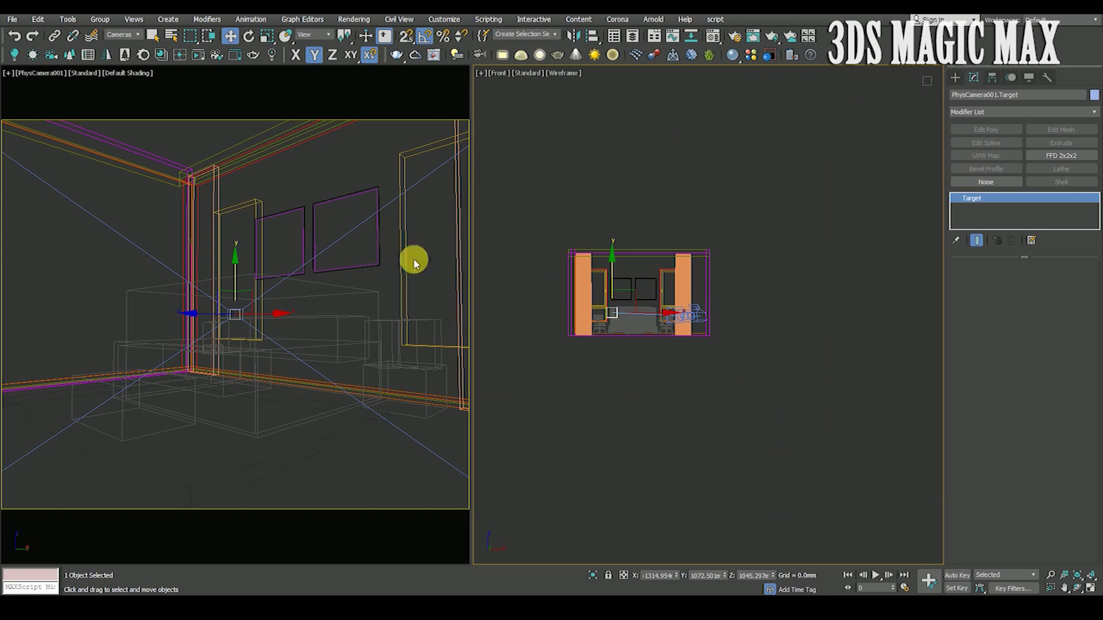
drag(614, 273, 615, 268)
Select the camera and enable Auto Vertical Tilt Correction in its Perspective Control settings.
right_click(615, 269)
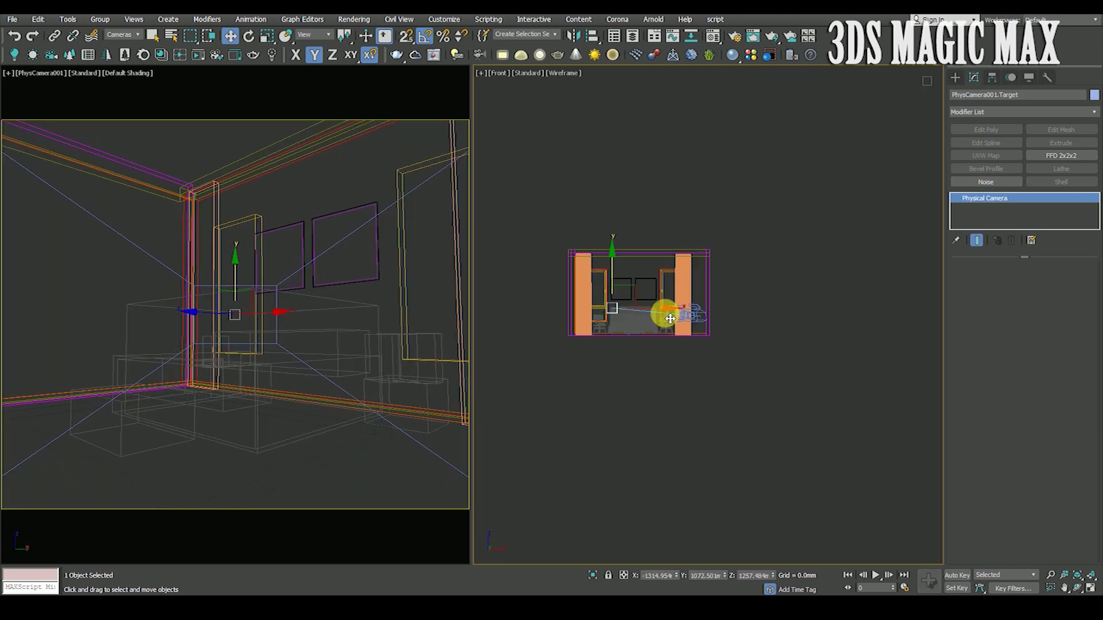
click(697, 328)
drag(973, 406, 972, 259)
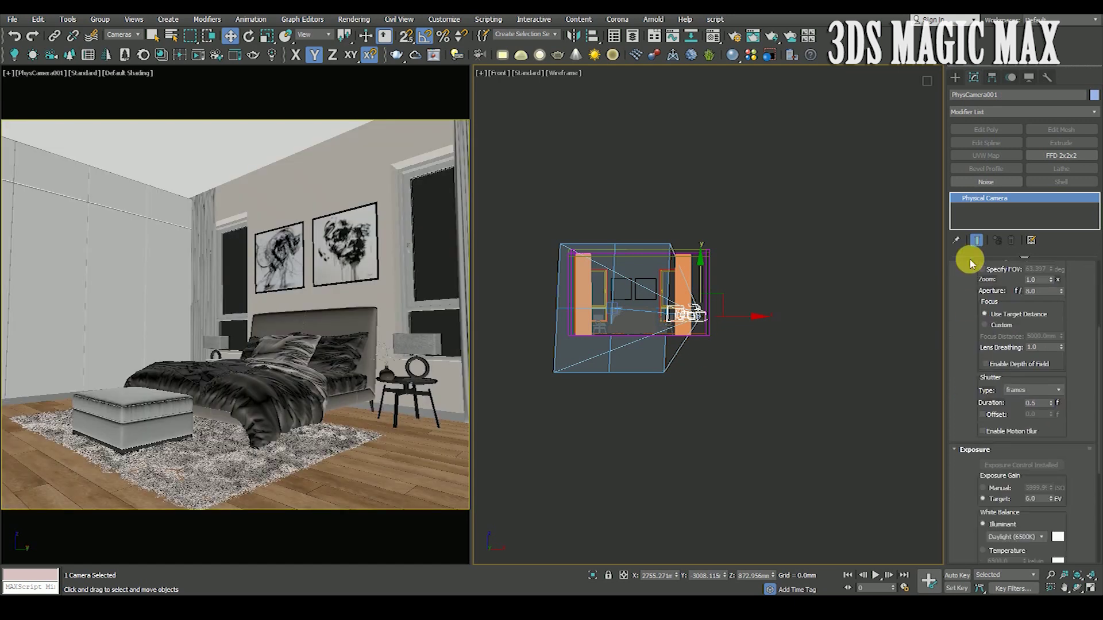
right_click(971, 338)
click(979, 349)
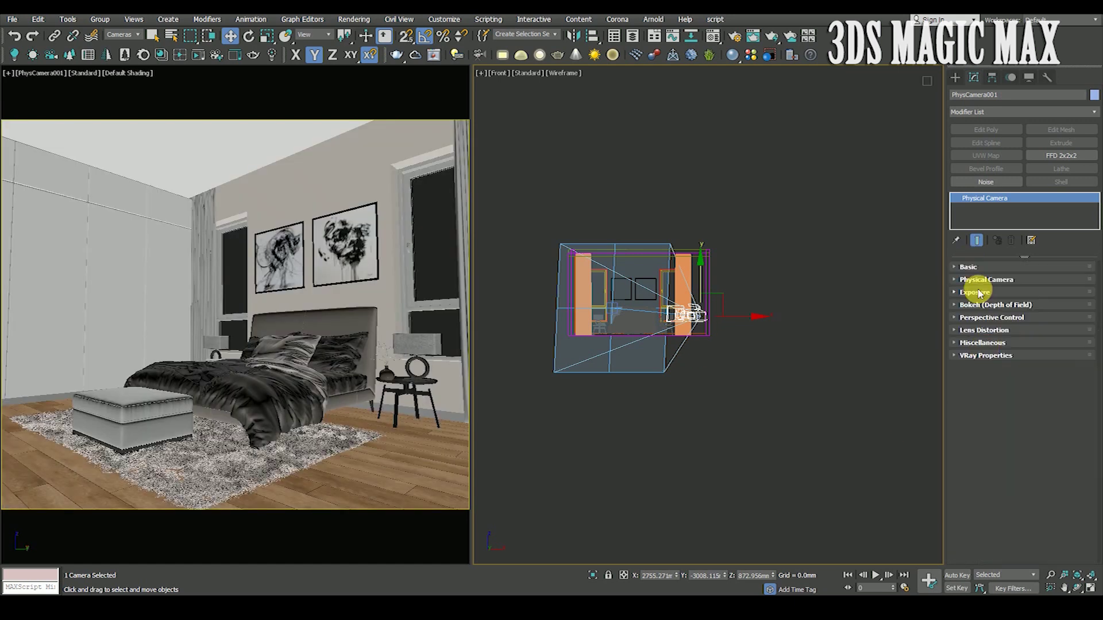
click(980, 320)
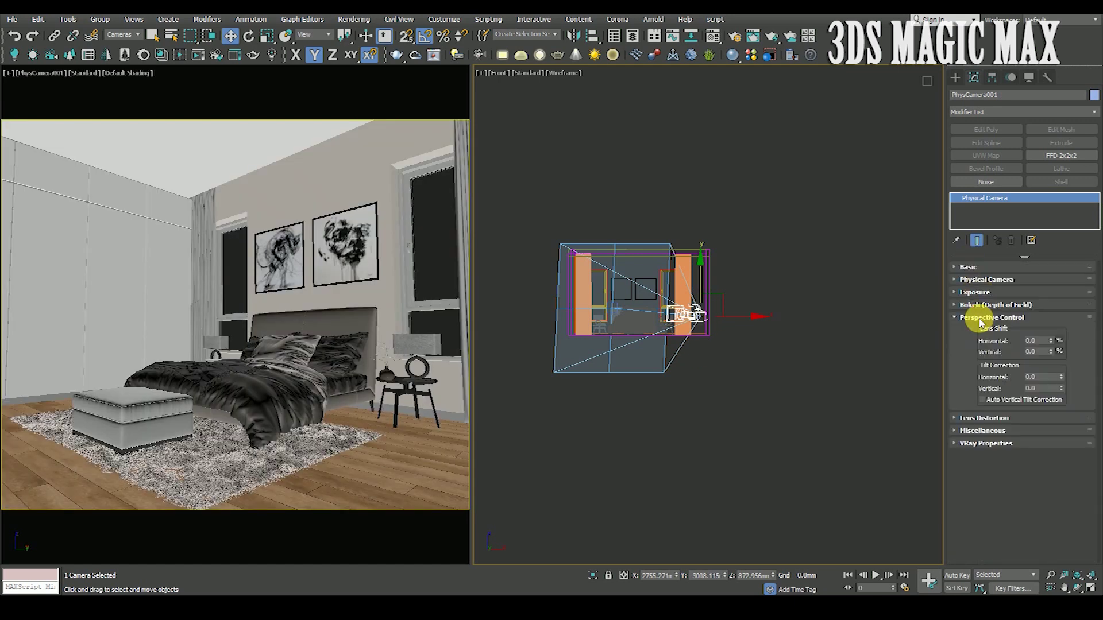
click(983, 400)
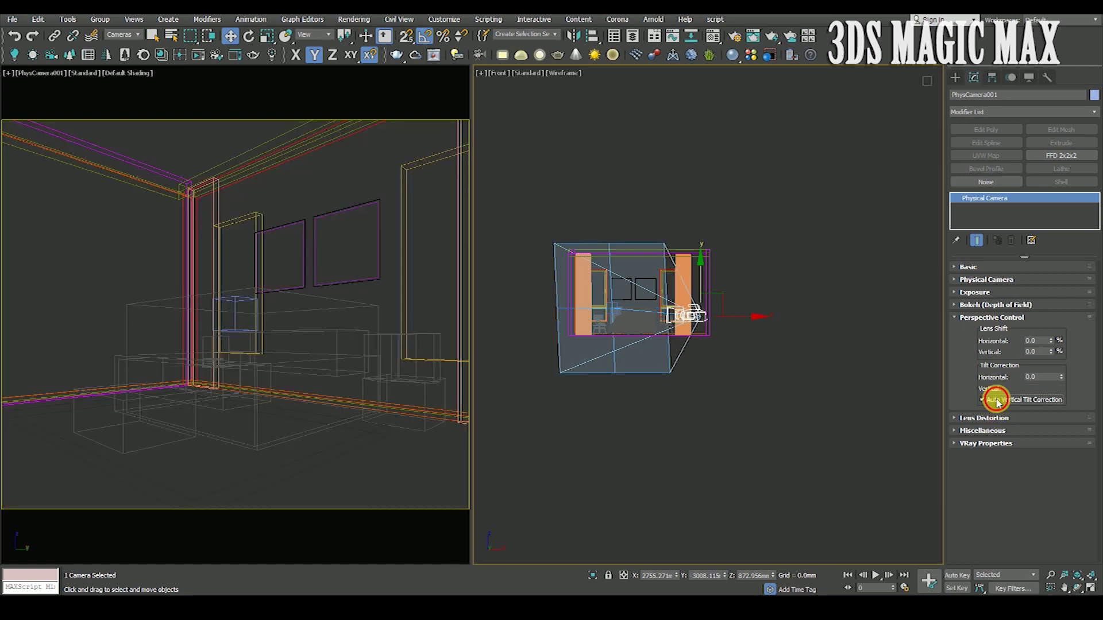
Deselect the camera and display the camera viewport with Default Shading.
click(772, 433)
click(339, 175)
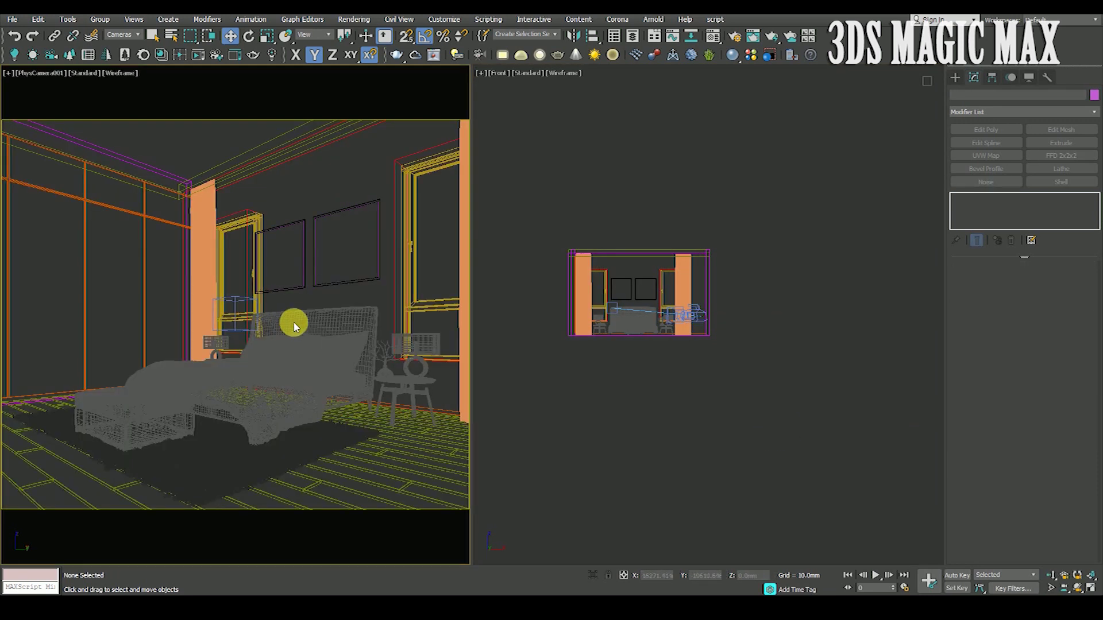
key(F3)
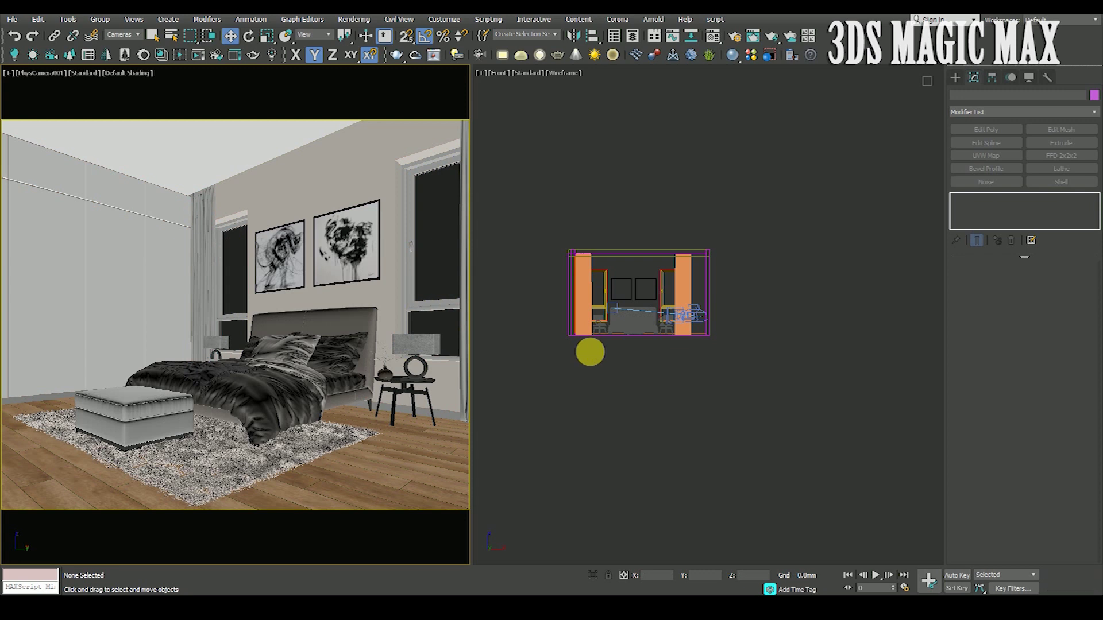
Switch the front viewport to the top view and fit the whole room in it.
click(590, 352)
key(t)
key(z)
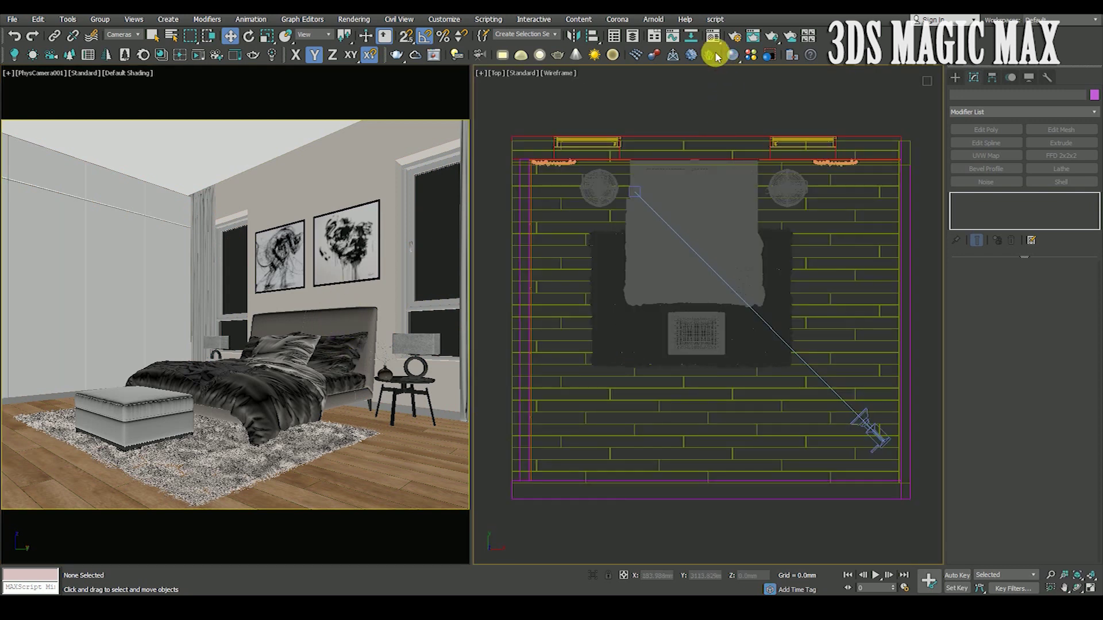
Change the empty 24 - Default material in the Material Editor to the CoronaMtl type.
click(712, 36)
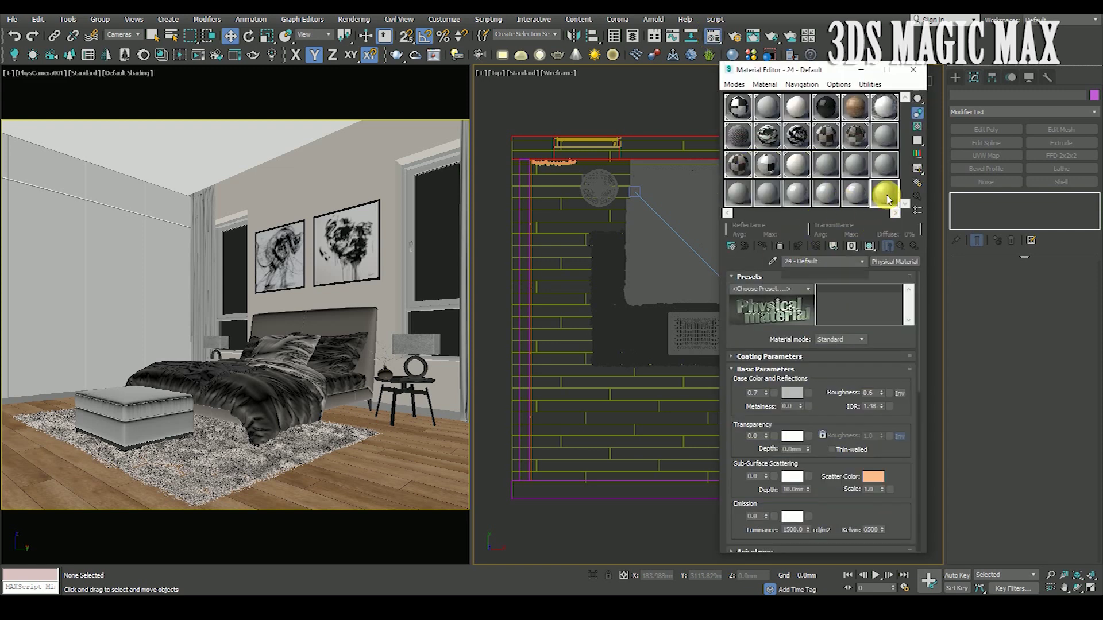
click(893, 263)
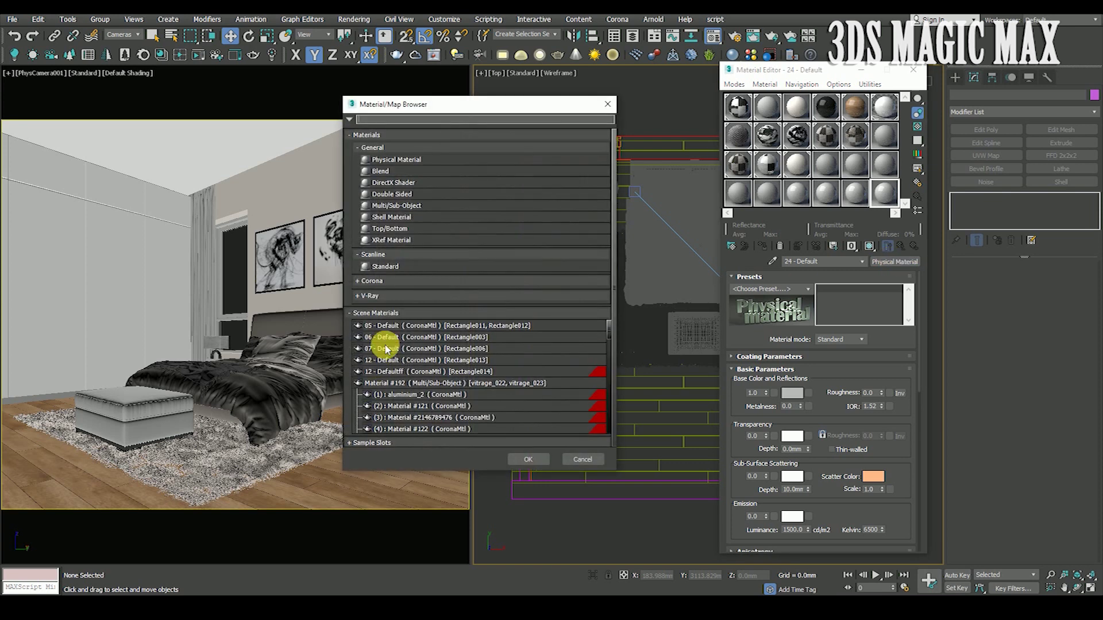
click(387, 282)
click(389, 284)
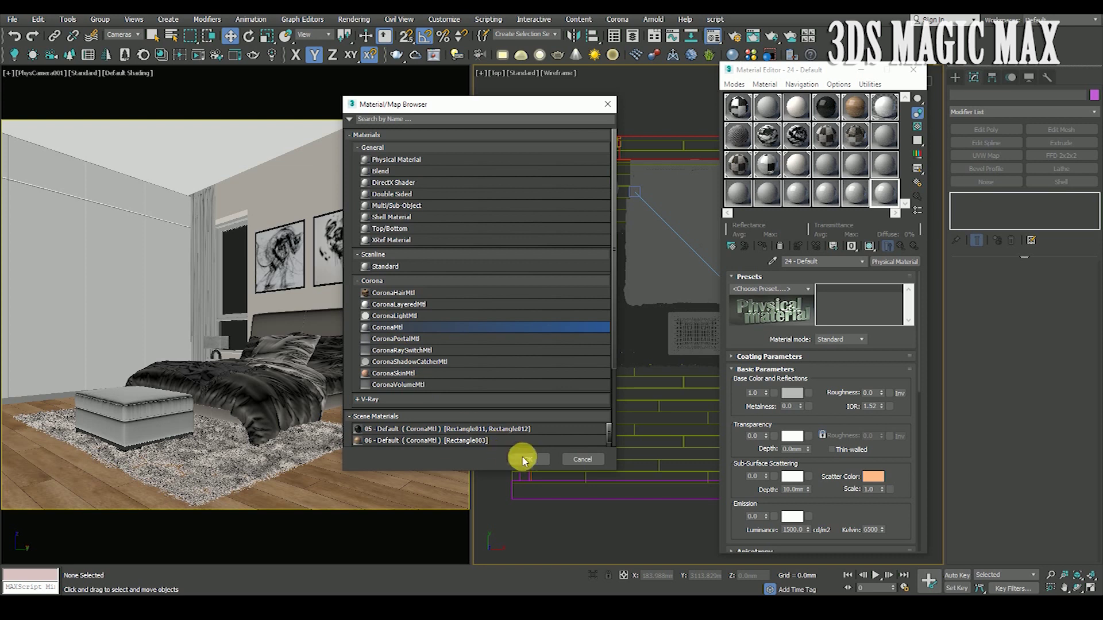
click(525, 460)
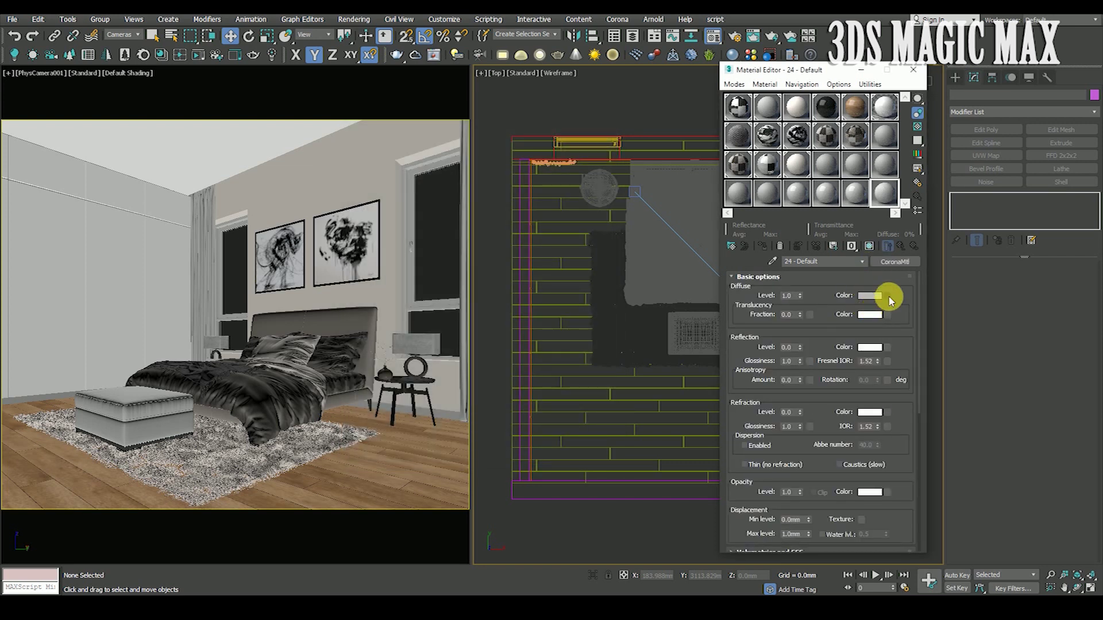
Assign a CoronaColorCorrect map to the material's diffuse color.
click(890, 296)
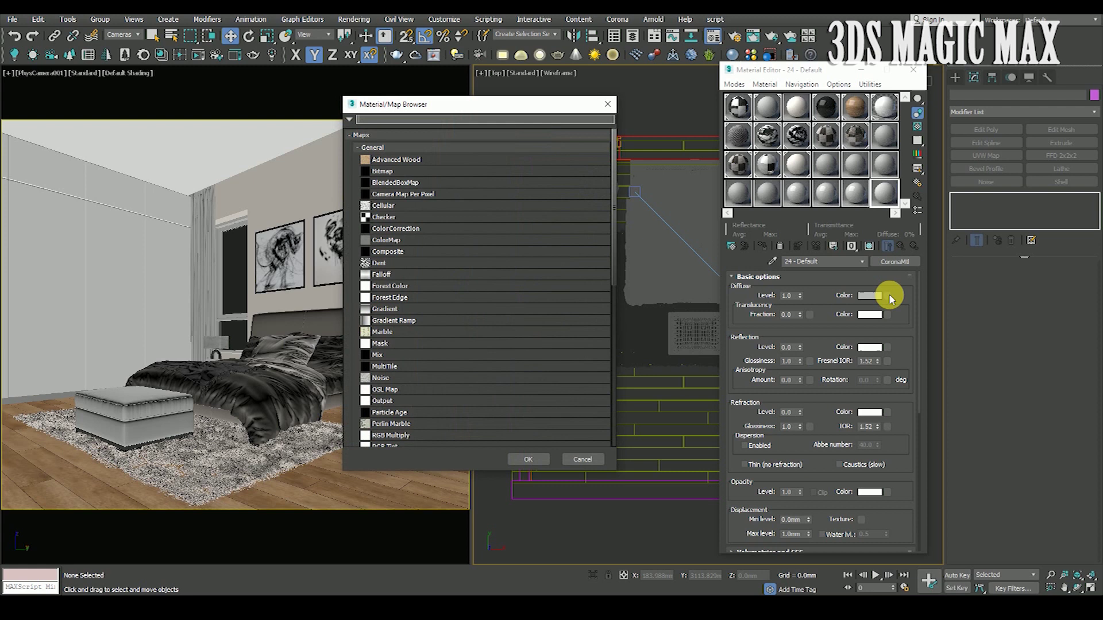
click(378, 150)
click(372, 163)
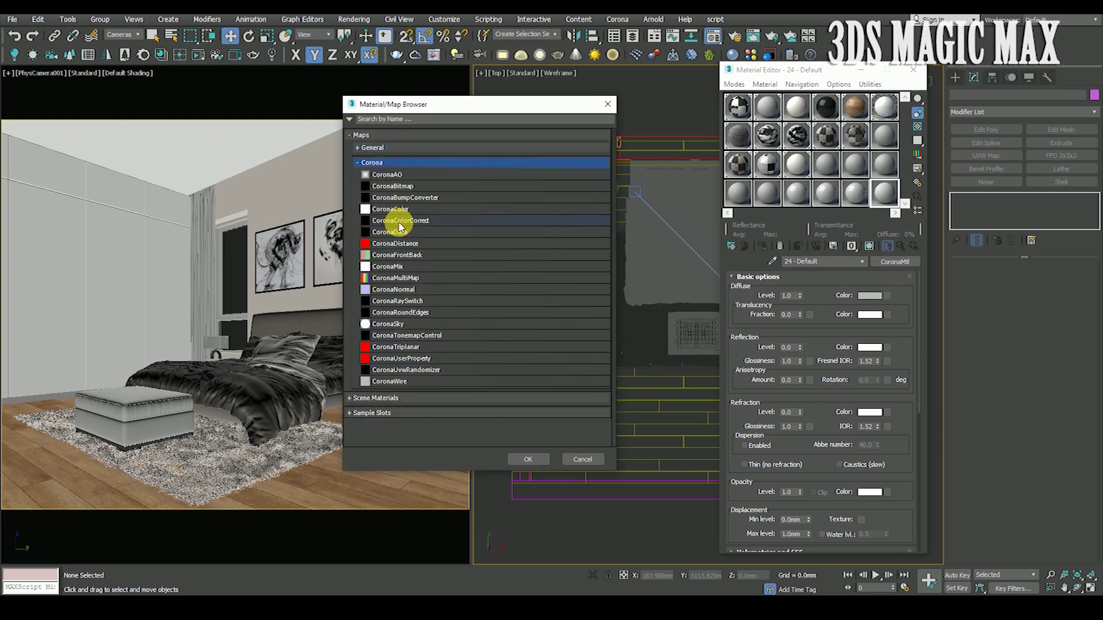
click(528, 459)
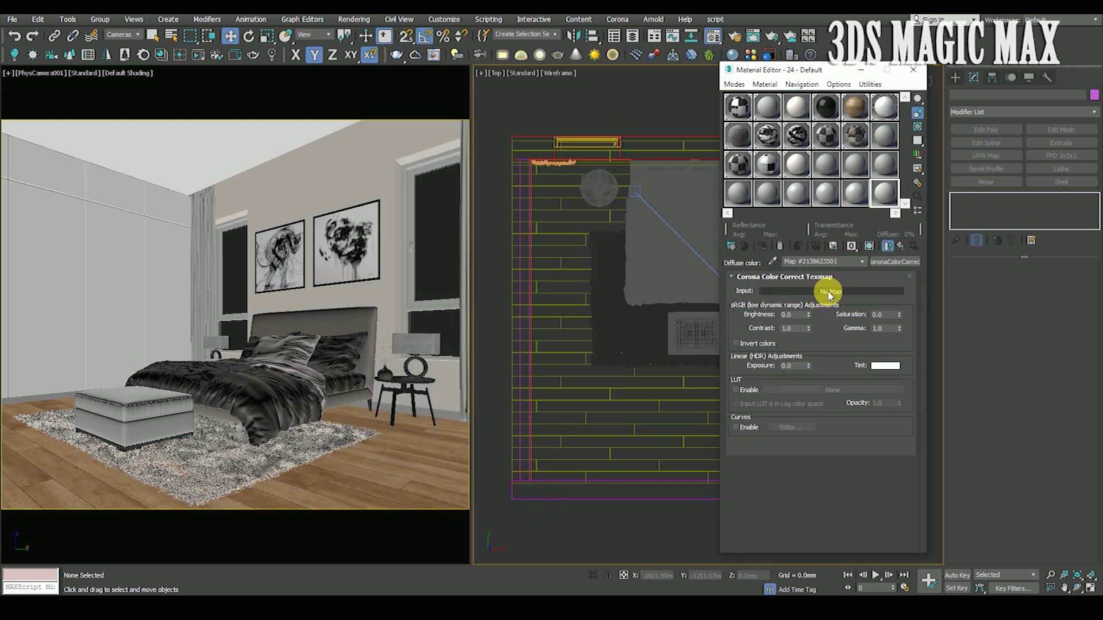
Load a CoronaSky map into the color correction's input and set its intensity to 0.5.
click(830, 292)
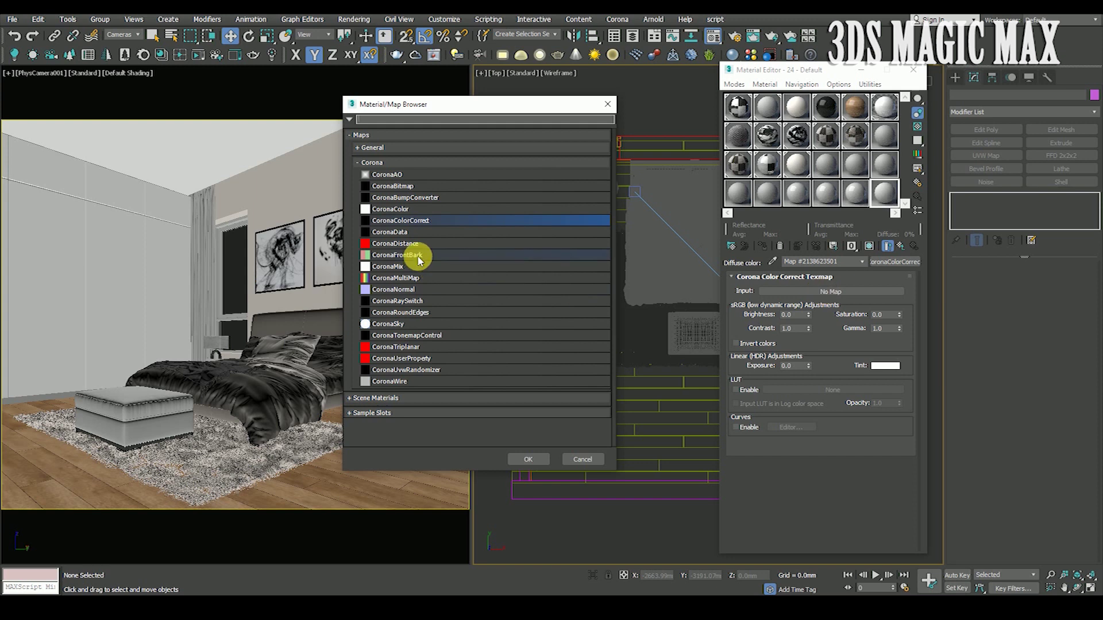
click(395, 325)
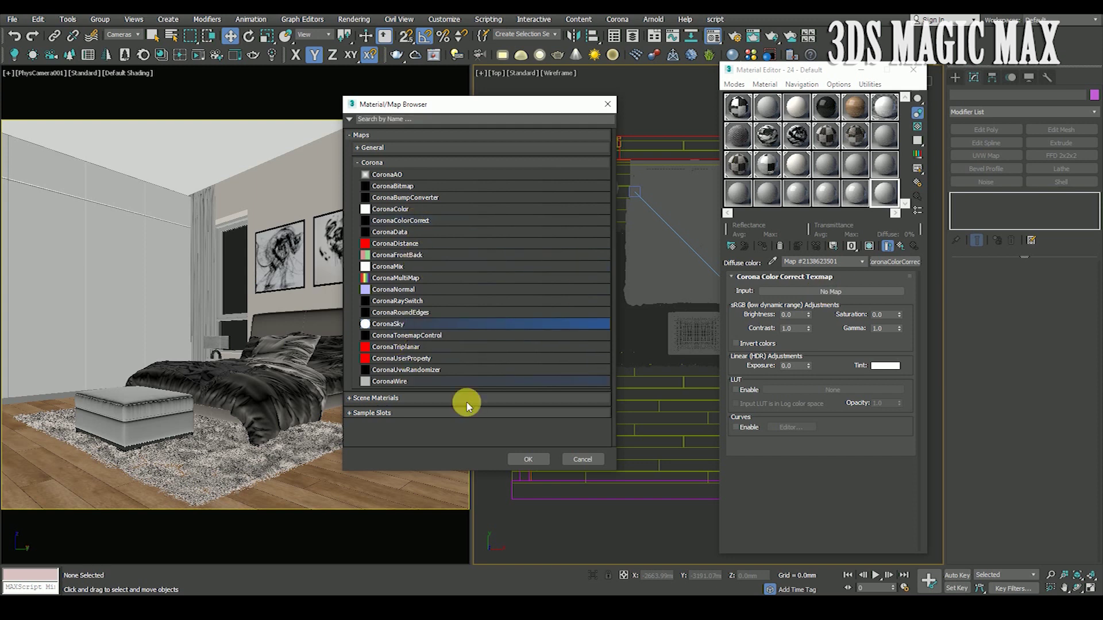
click(526, 457)
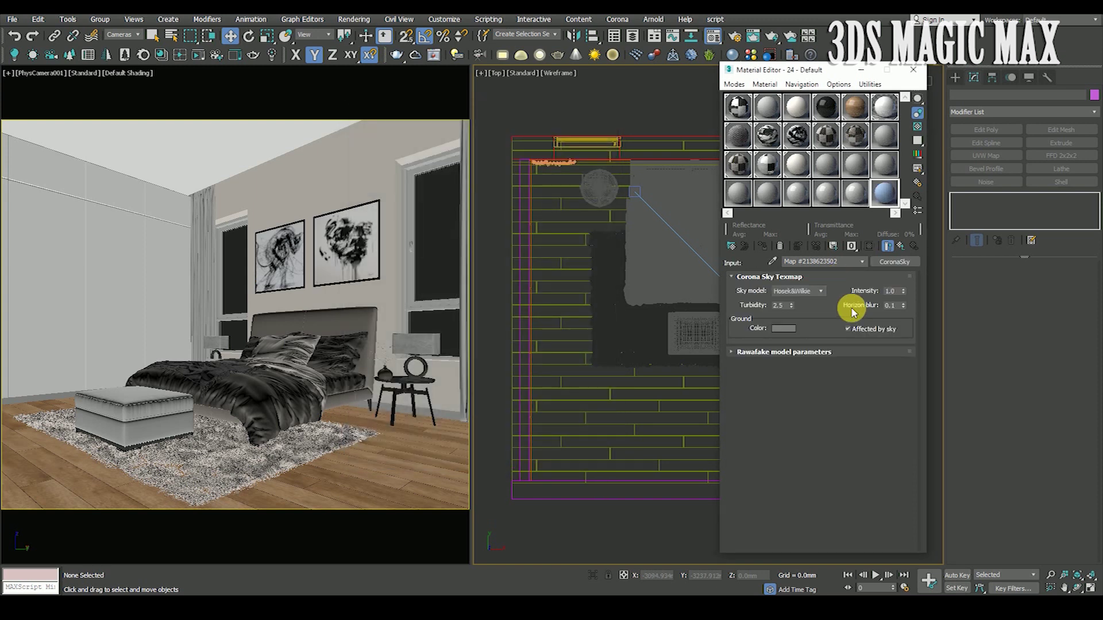
click(890, 291)
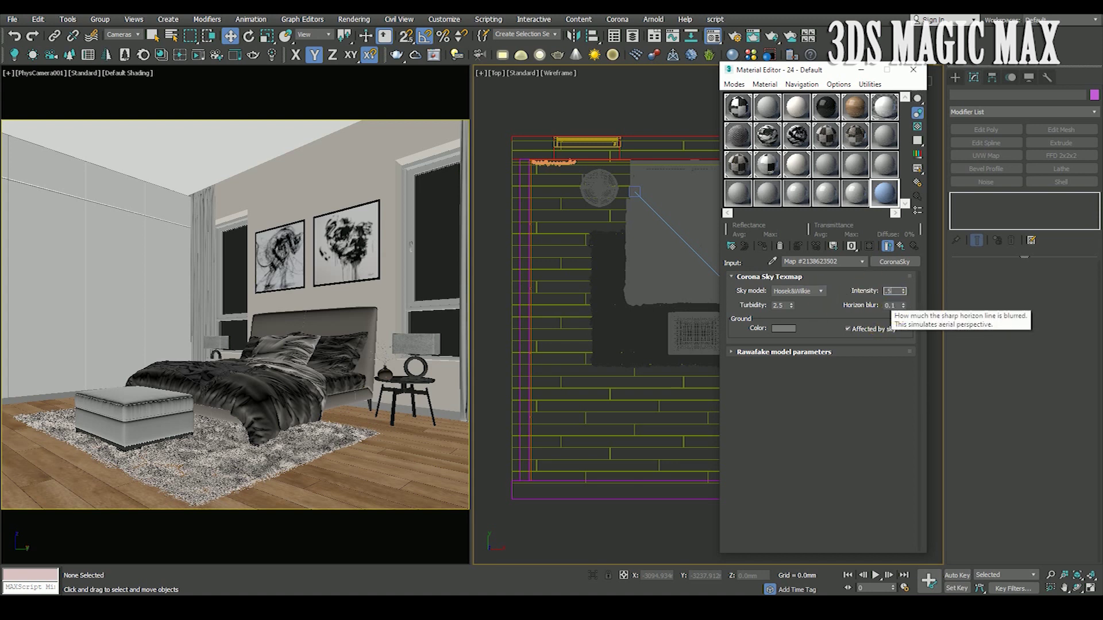
Return to the parent CoronaColorCorrect map and set its saturation to -0.2.
click(900, 246)
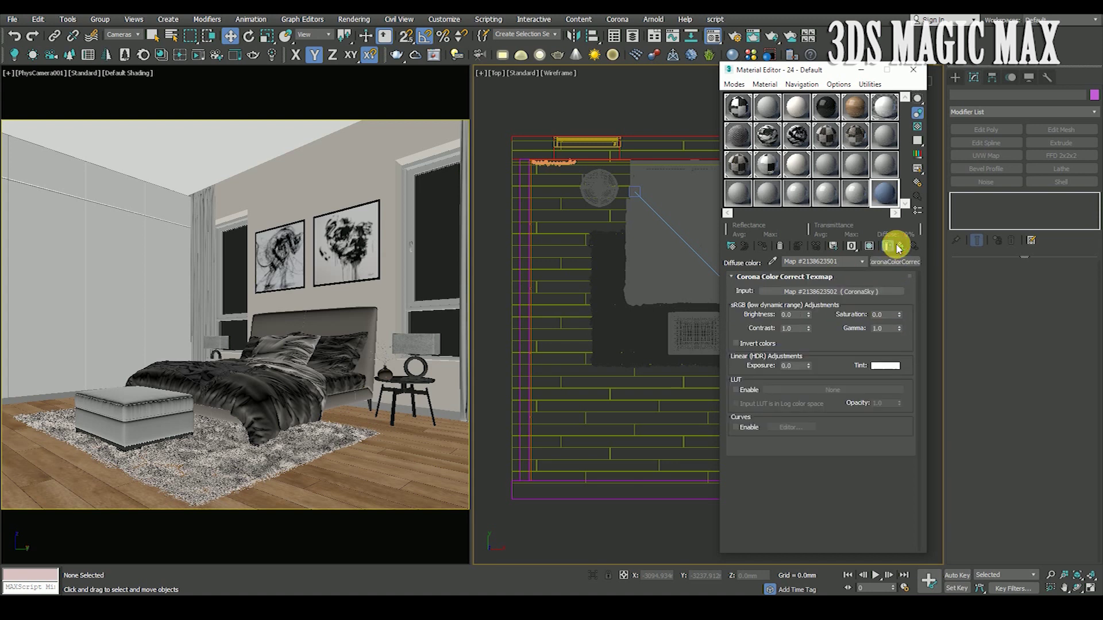
click(885, 314)
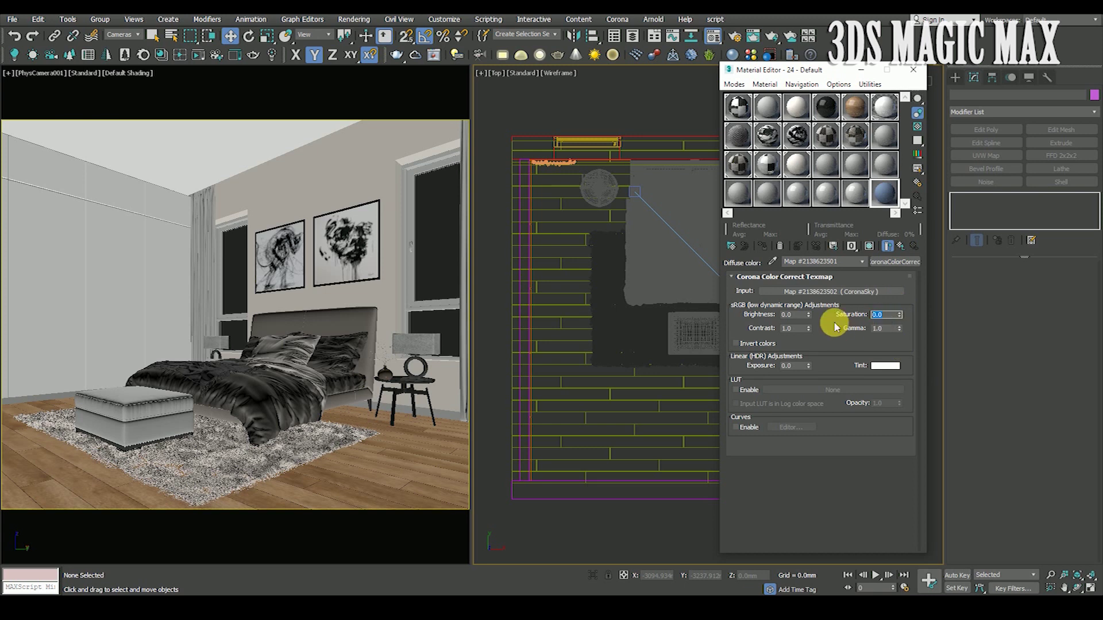
text(-0.2)
key(Return)
Assign the CoronaColorCorrect map as an instance to the scene's environment map and place an instance of it back in the material slot.
click(345, 21)
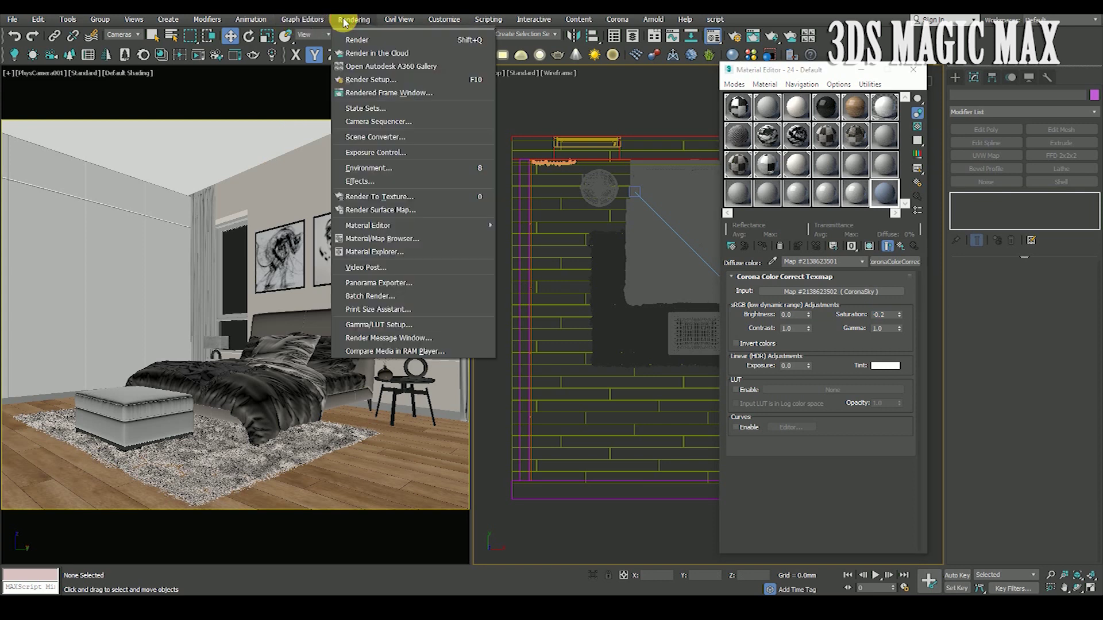
click(379, 167)
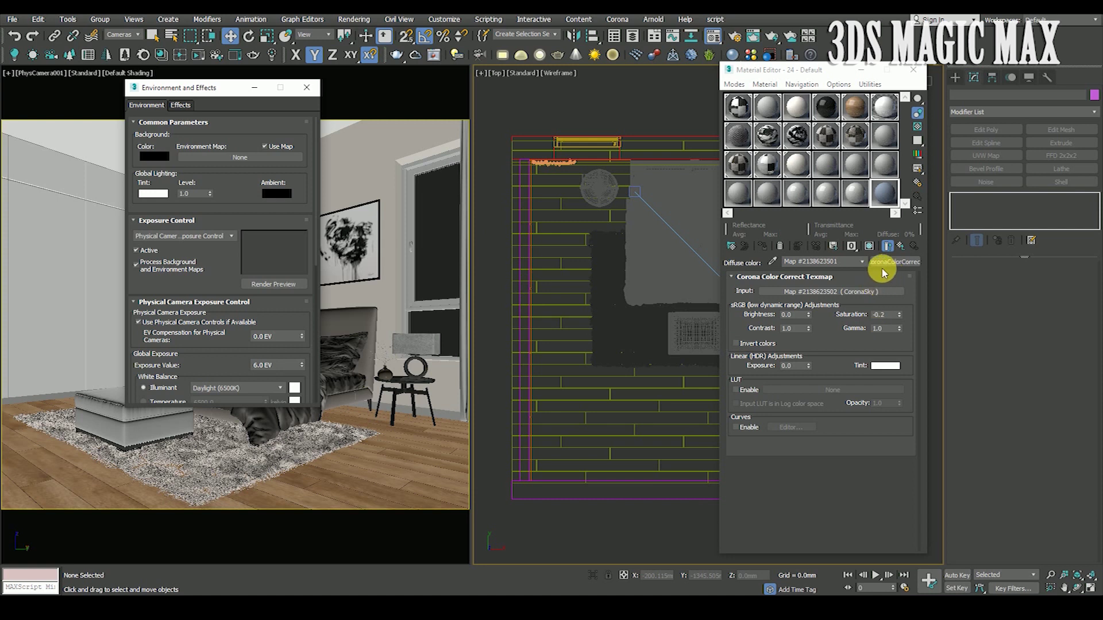
drag(903, 274, 257, 159)
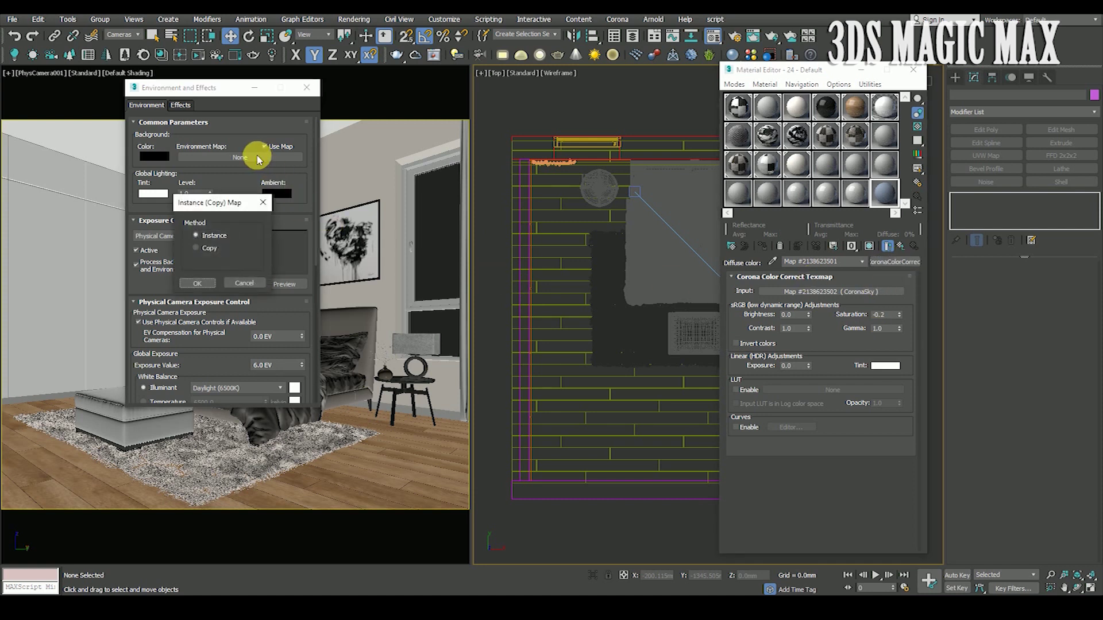
click(199, 284)
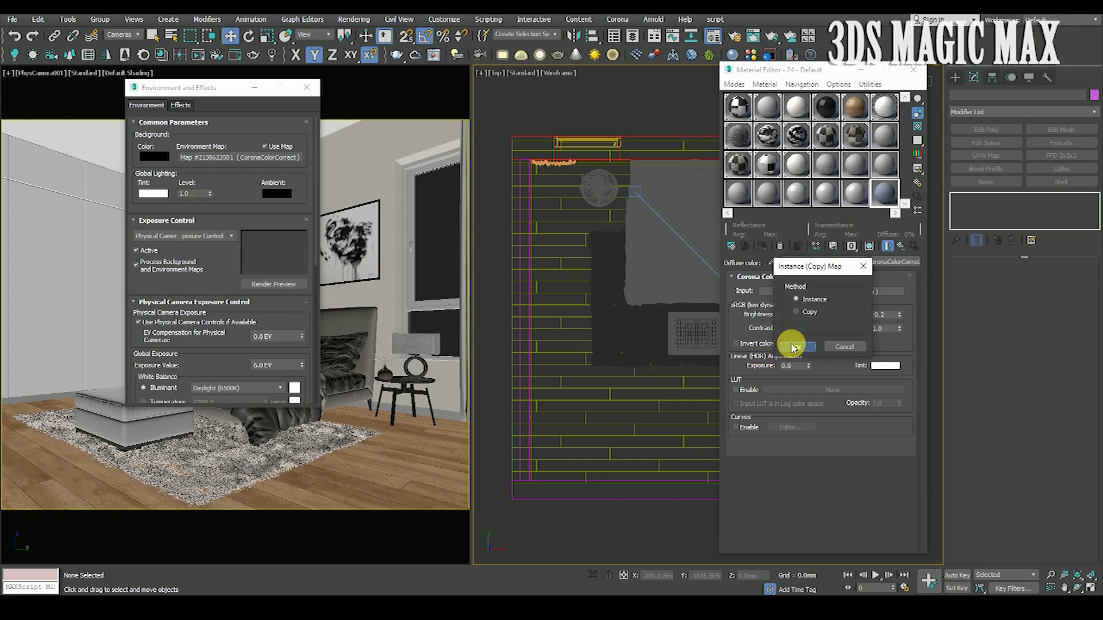
click(797, 345)
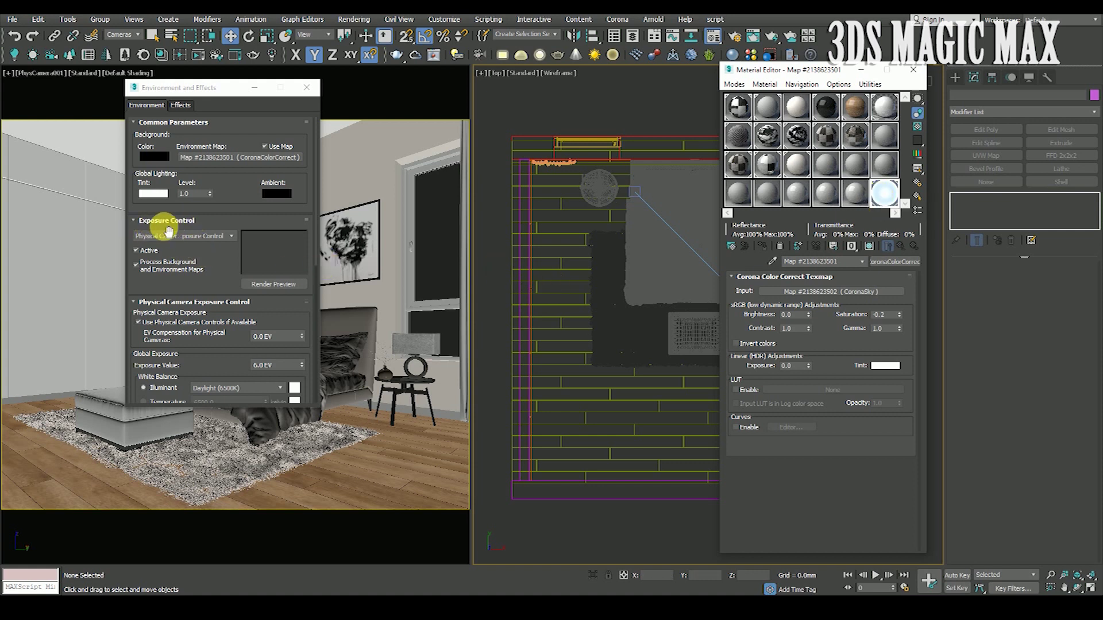
Set the scene's exposure control to <no exposure control> and close the environment settings.
click(204, 236)
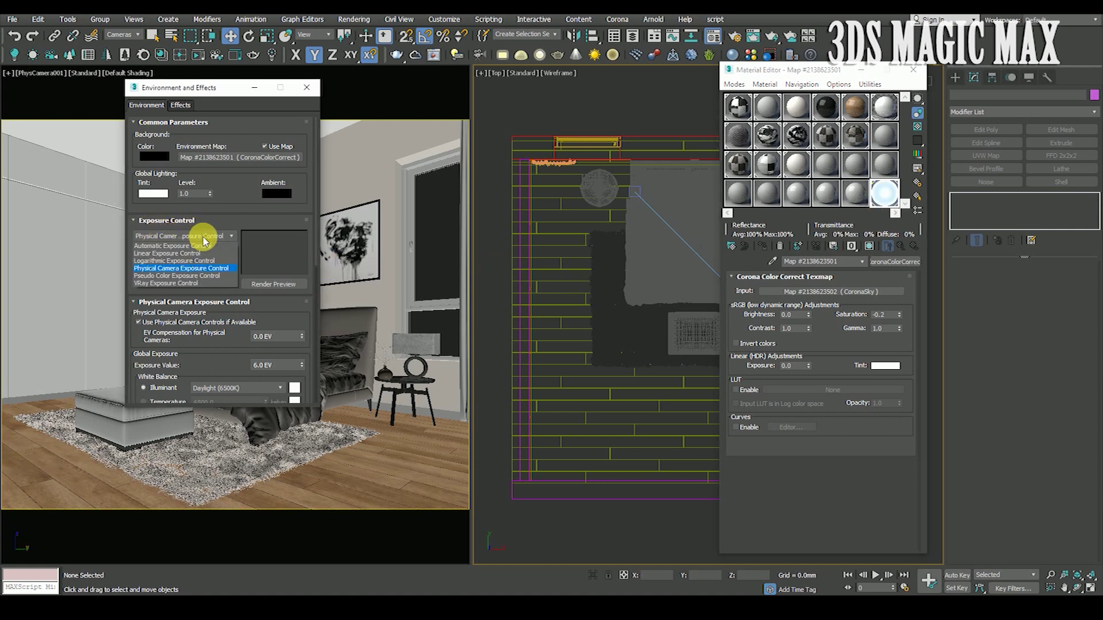
click(201, 248)
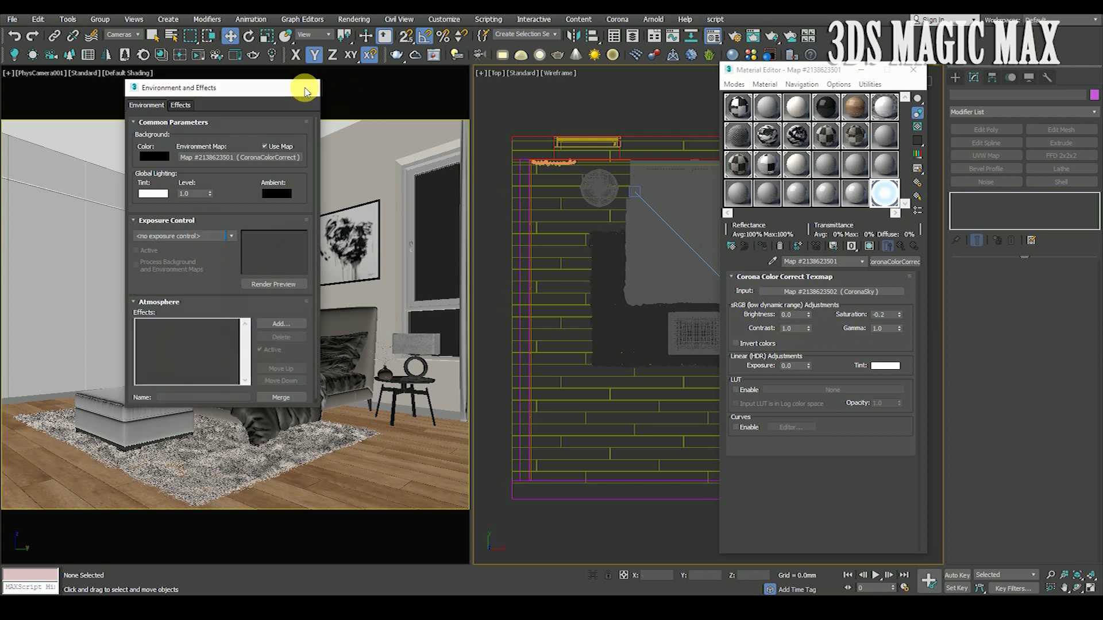
click(307, 90)
Display the camera viewport in wireframe and open the Corona frame buffer from the Scene settings of Render Setup.
click(451, 210)
key(F3)
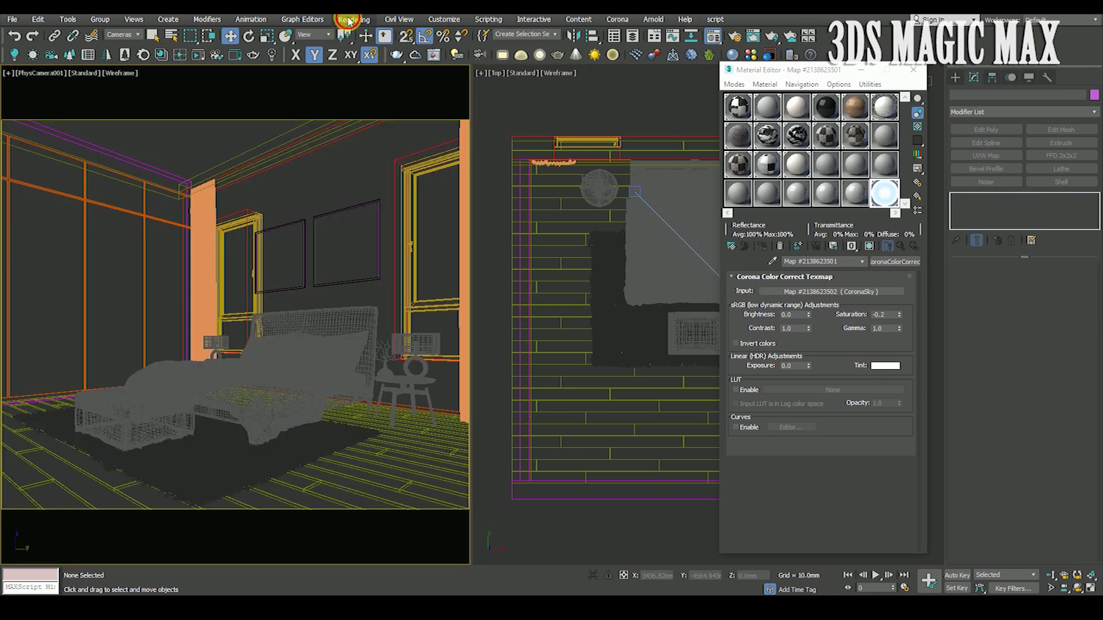
click(350, 21)
click(361, 89)
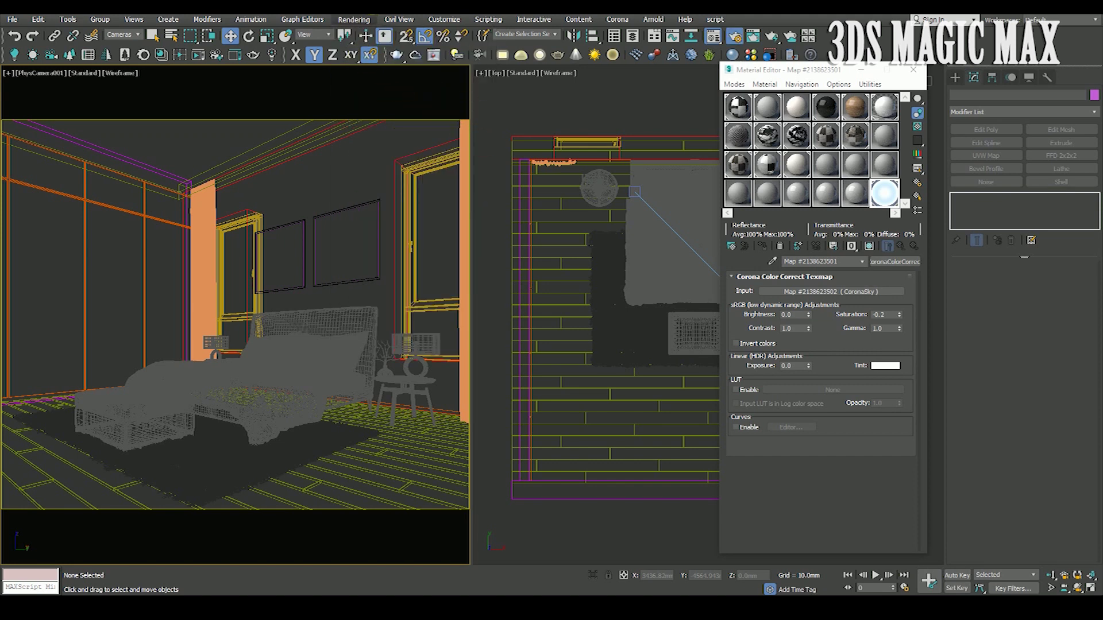
click(740, 172)
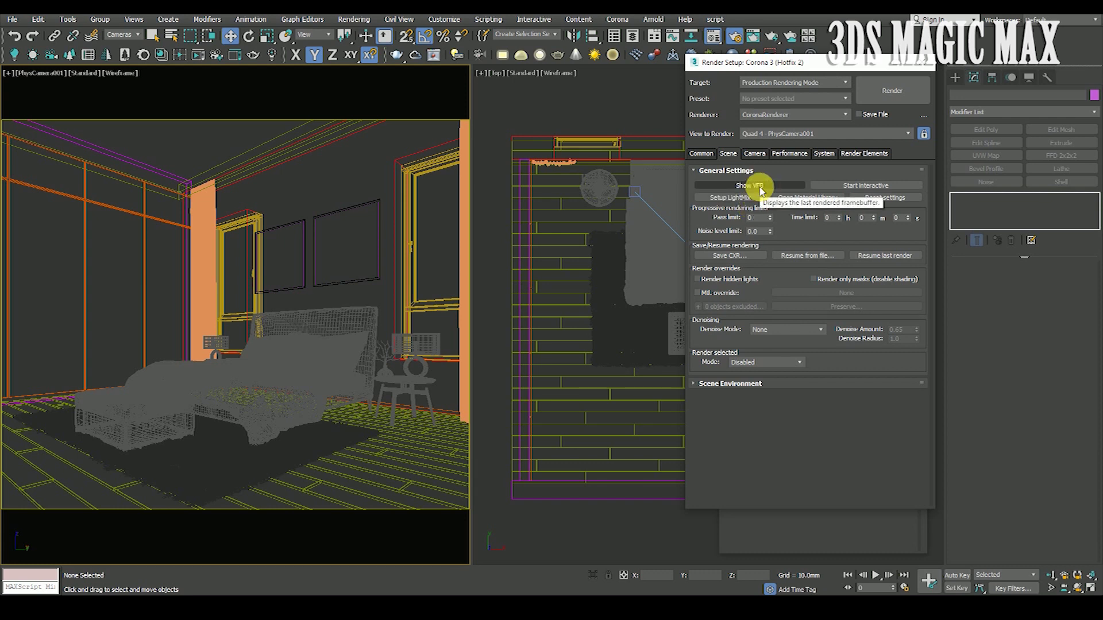
click(759, 186)
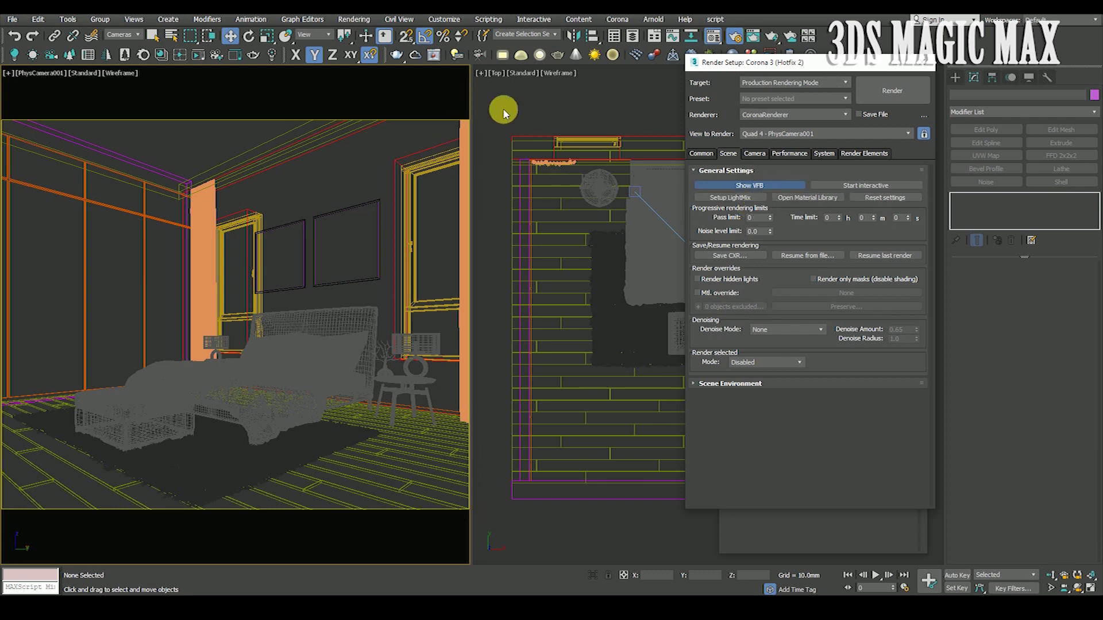
click(767, 188)
Start an interactive render of the camera view, dismiss the Corona error message window and reposition the frame buffer.
drag(509, 92, 749, 150)
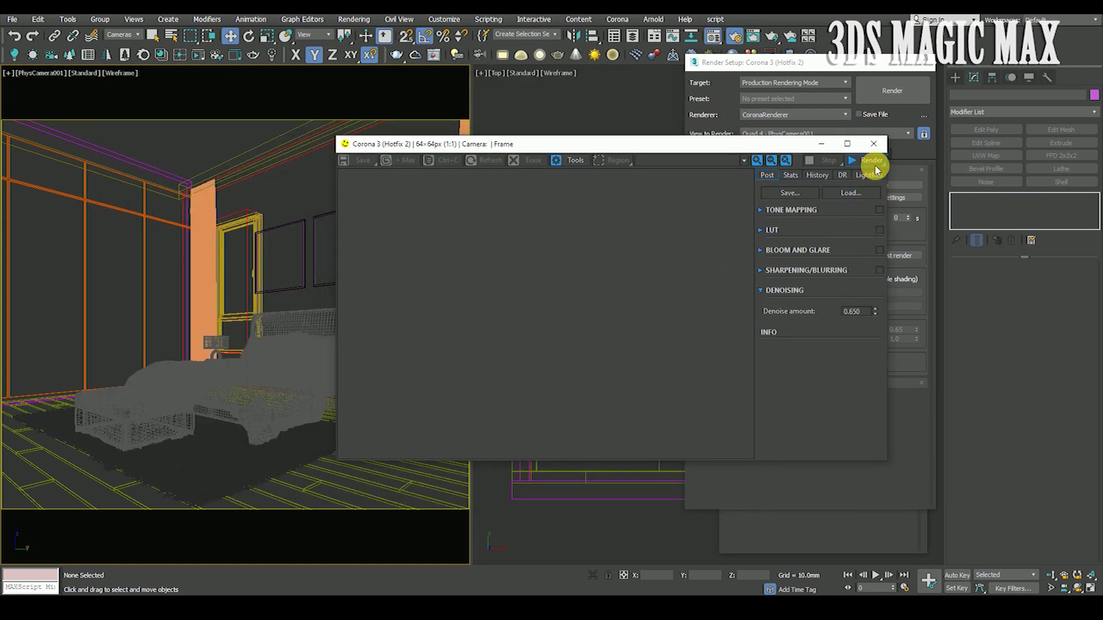
click(870, 161)
click(874, 177)
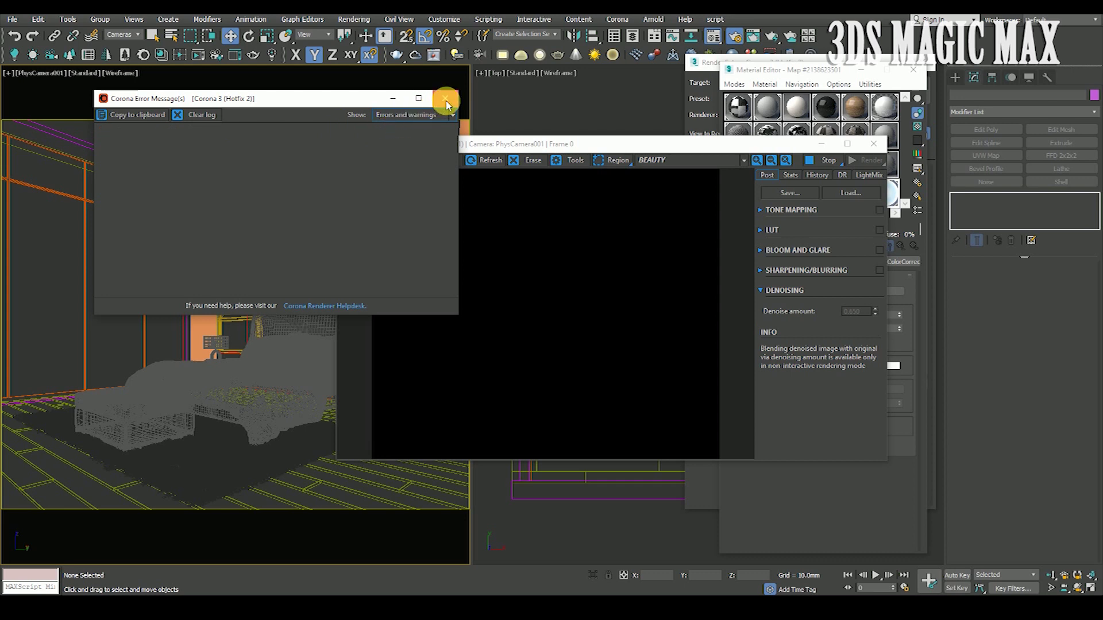
click(444, 99)
drag(482, 152, 267, 166)
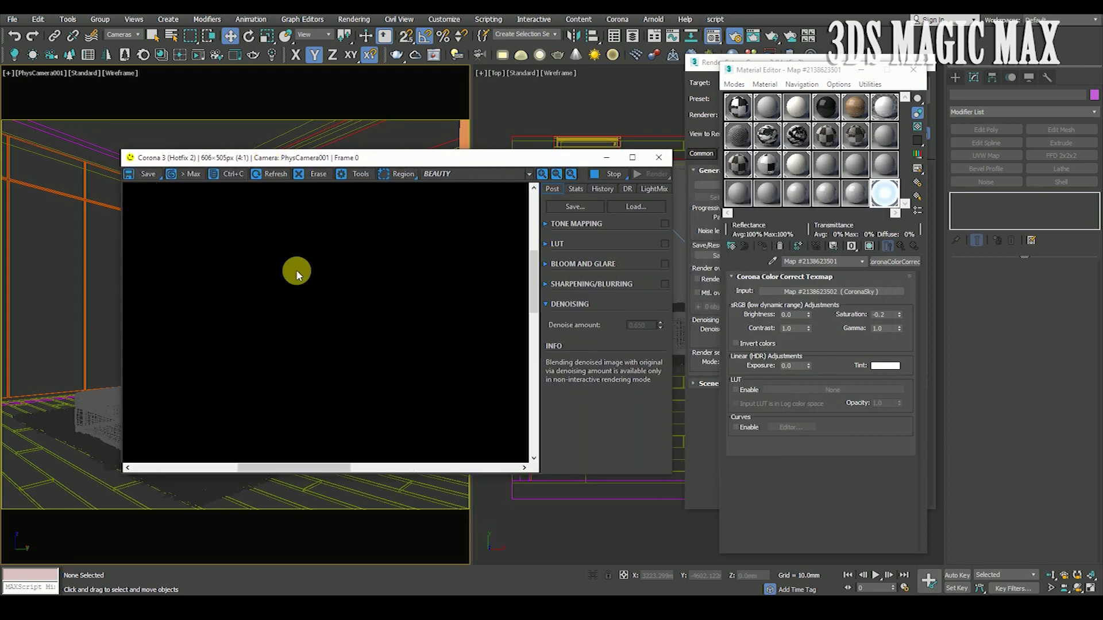
drag(335, 158, 241, 140)
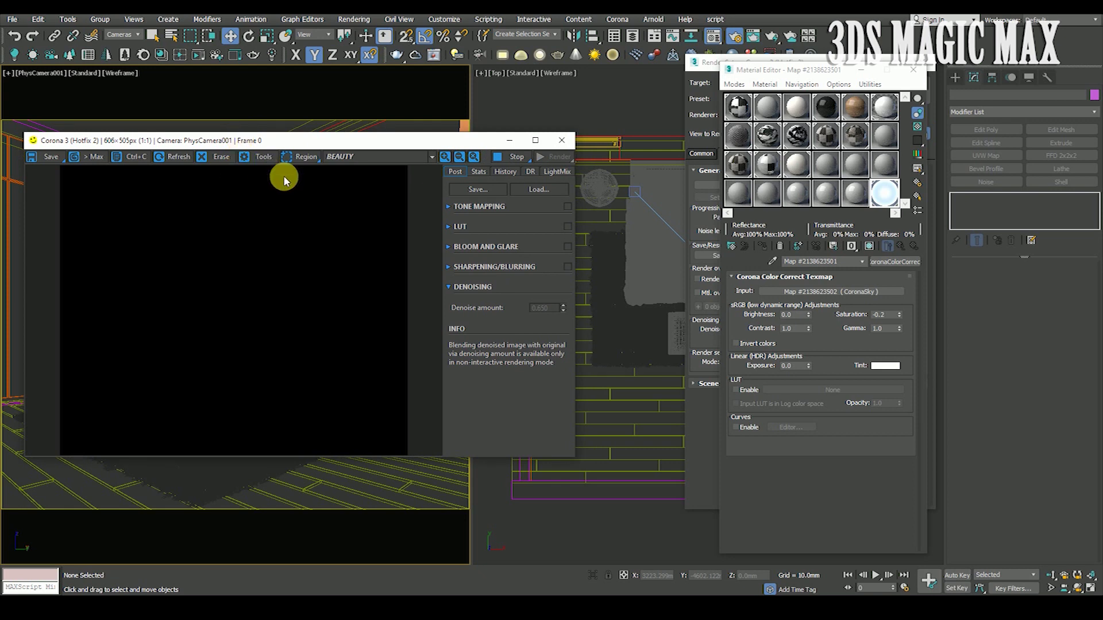
Enable Tone Mapping in the frame buffer and set Exposure (EV) to 1.
click(451, 208)
drag(308, 147, 295, 141)
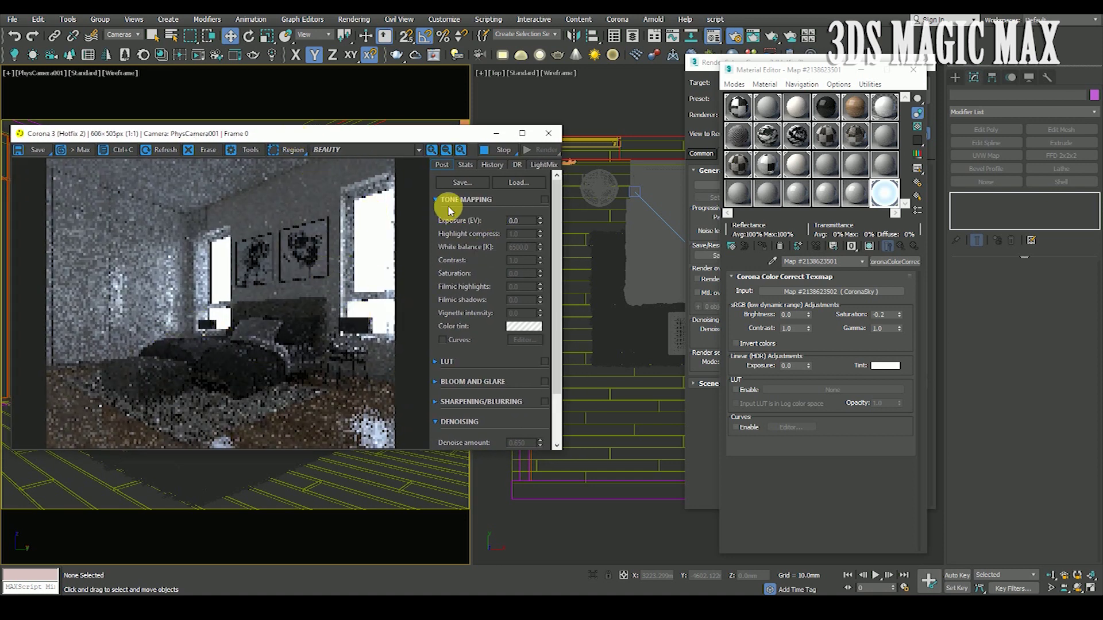
click(544, 200)
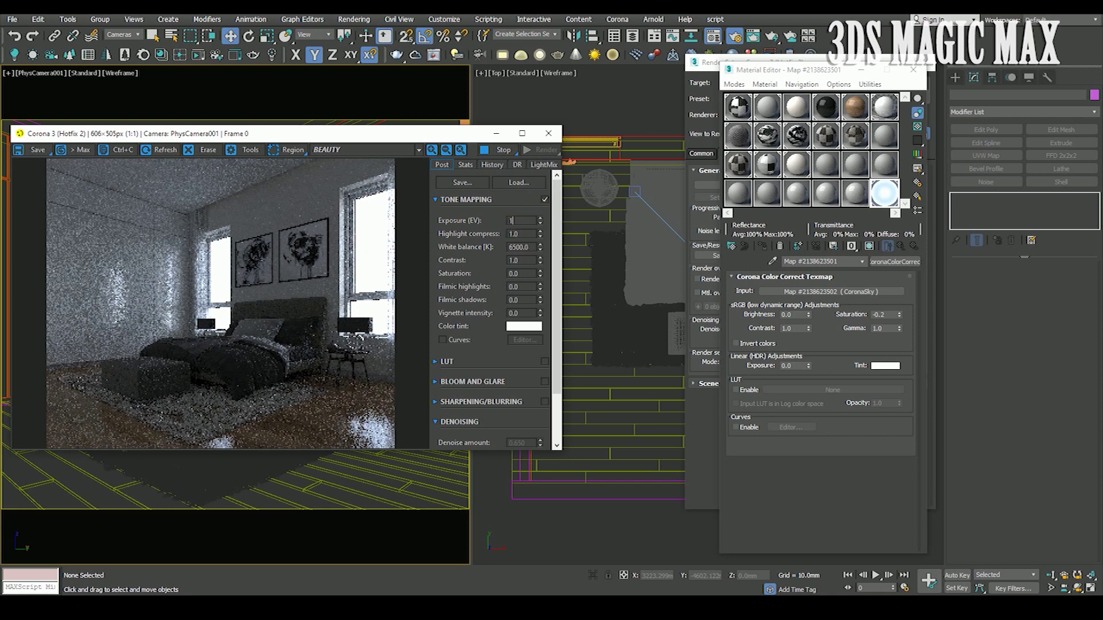
click(511, 221)
text(1)
key(Return)
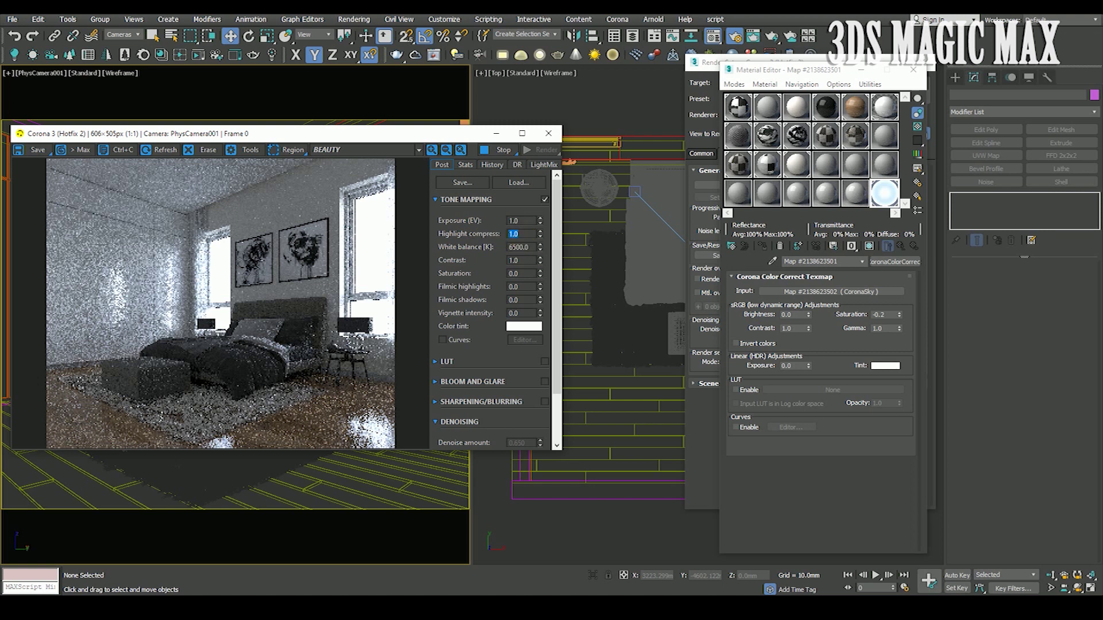
Set the tone mapping's highlight compression to 100 and contrast to 2.
text(50)
key(Return)
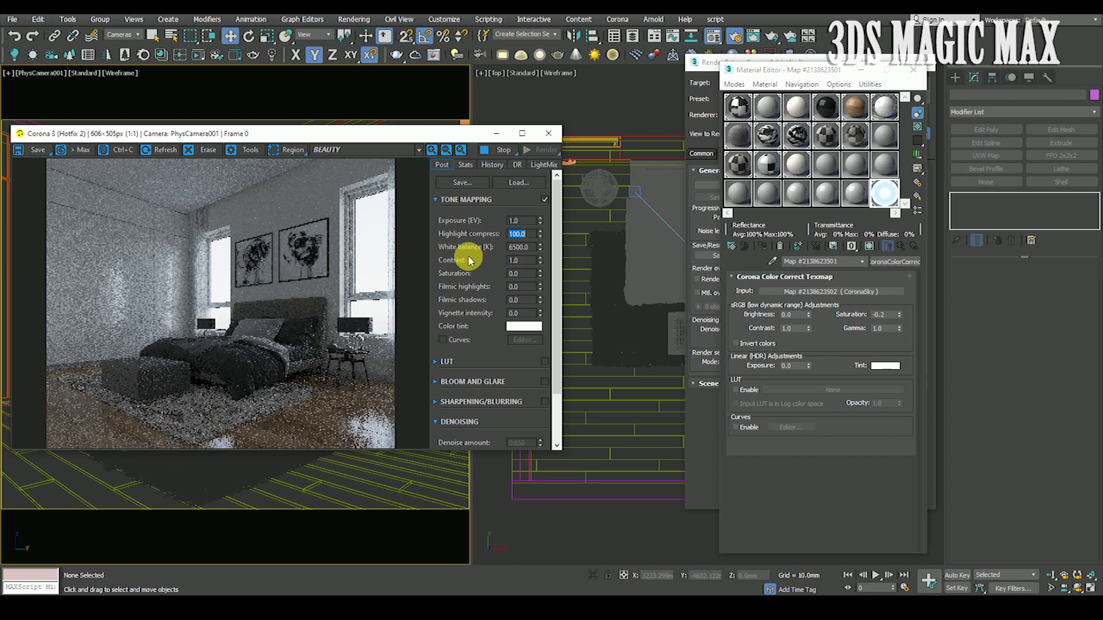
text(2)
key(Return)
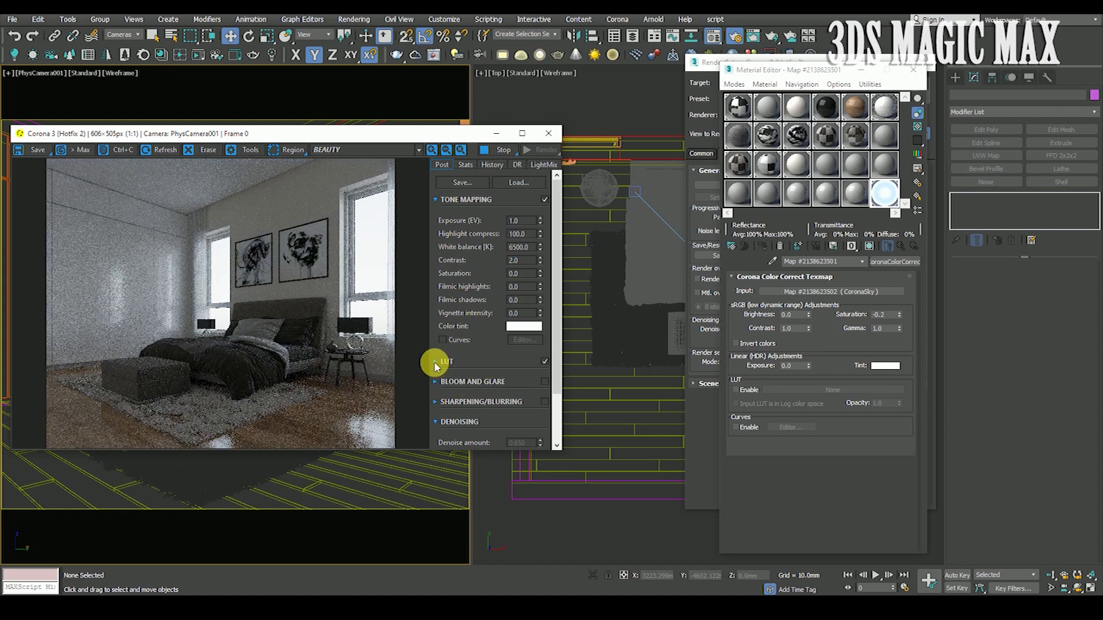
Choose the Kim_Amlan...graphic_02 LUT in the frame buffer and set its opacity to 0.50.
click(435, 363)
drag(559, 356, 545, 431)
click(538, 286)
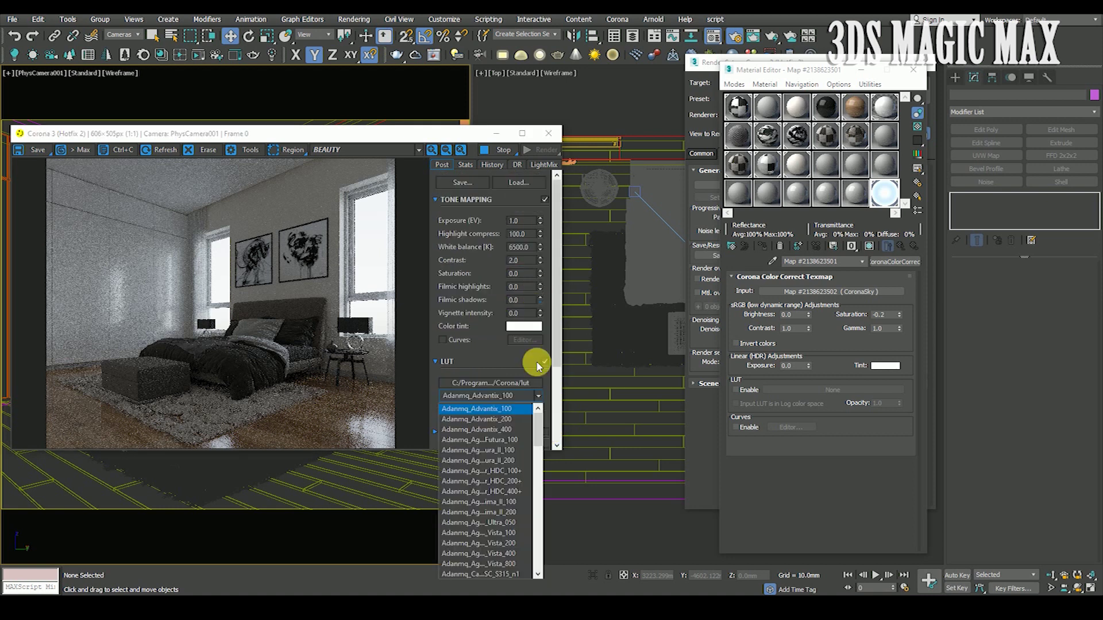
scroll(538, 531, down, 5)
scroll(539, 532, down, 8)
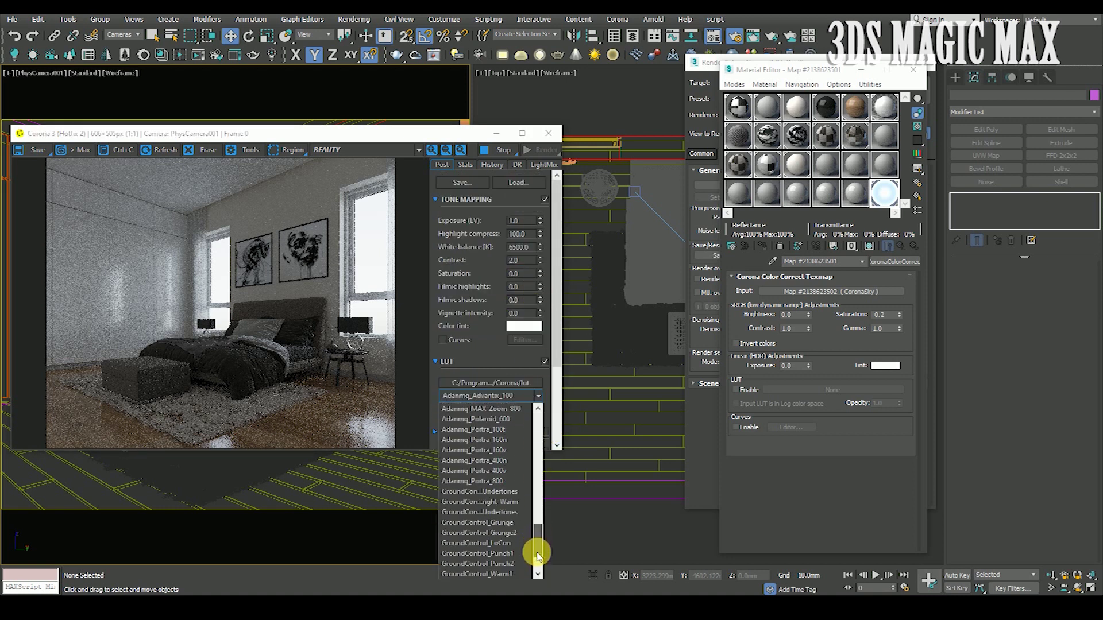
scroll(537, 552, down, 5)
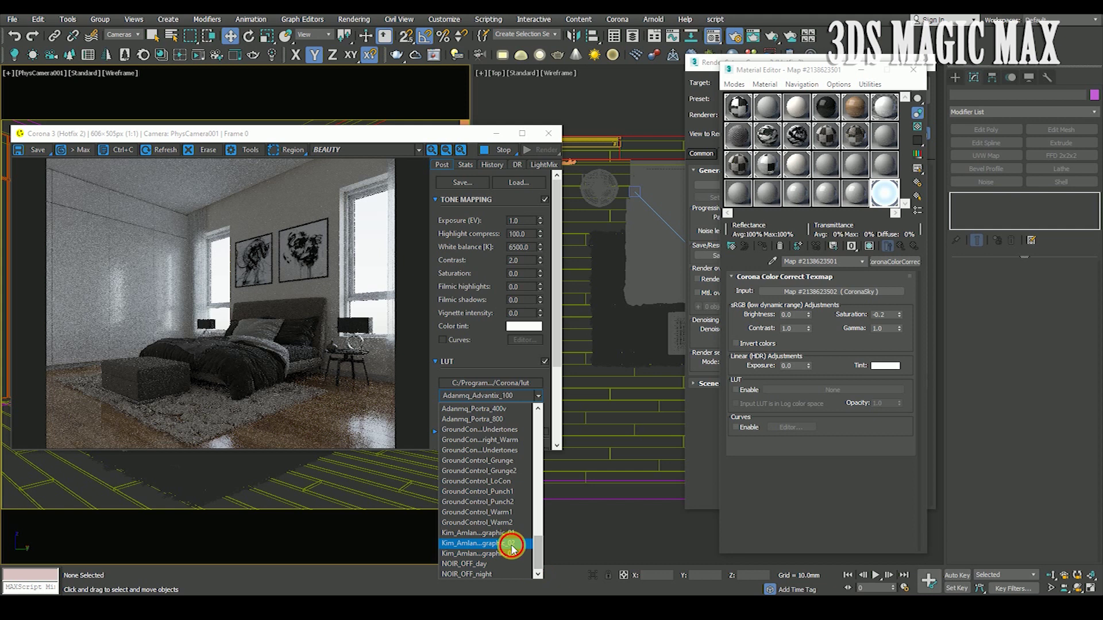
click(510, 540)
double_click(515, 410)
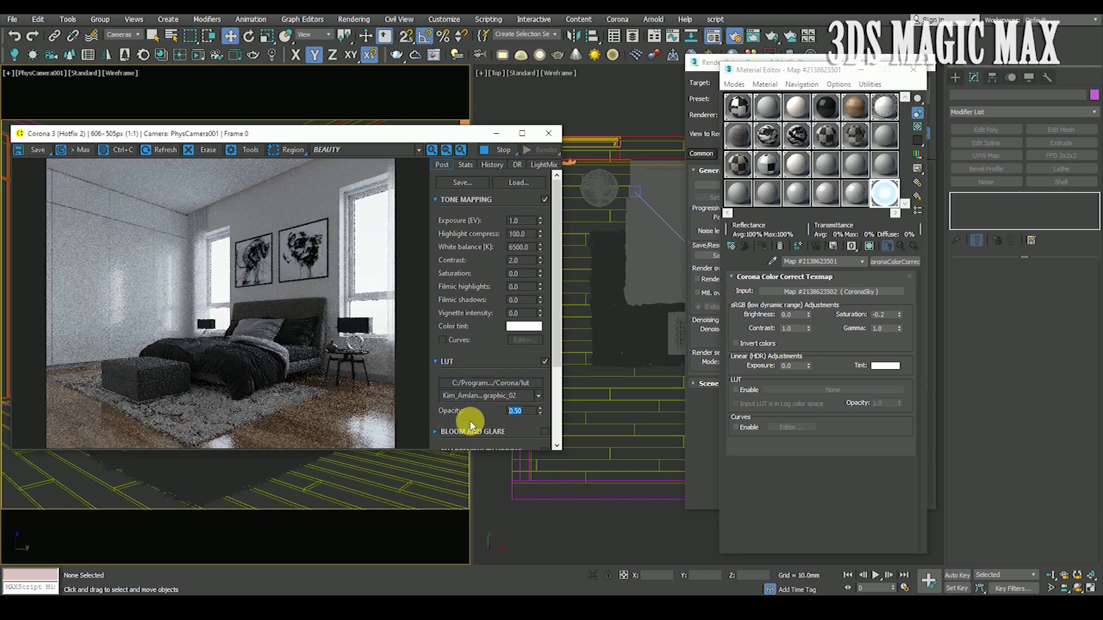
Reposition the frame buffer, collapse the LUT settings and leave the Tone Mapping settings expanded.
click(437, 201)
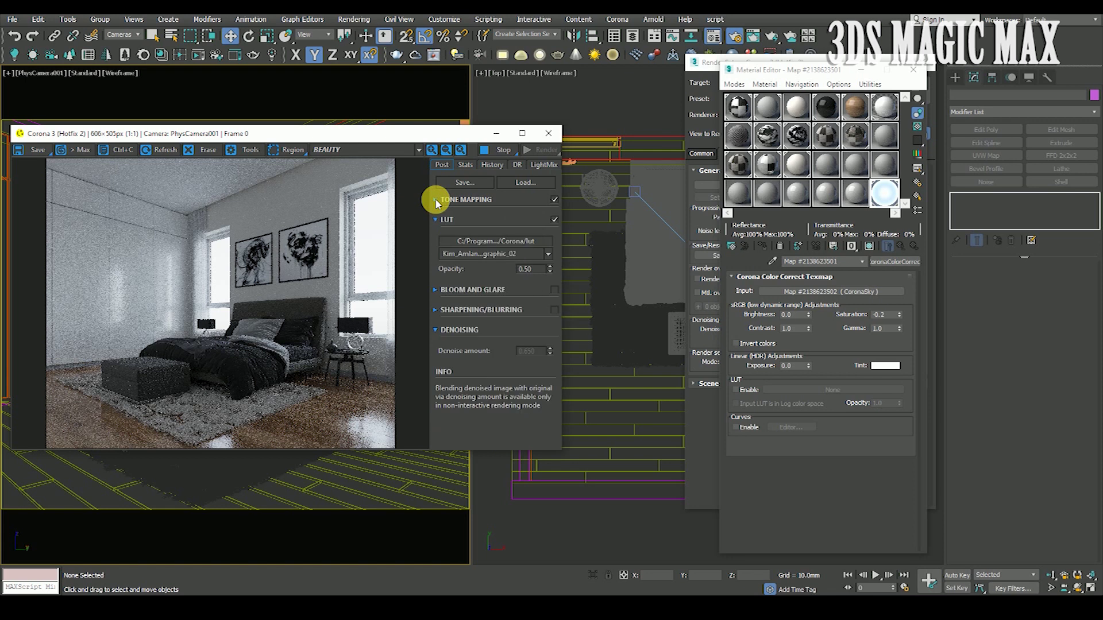
drag(358, 137, 360, 102)
scroll(353, 179, up, 1)
scroll(334, 236, down, 1)
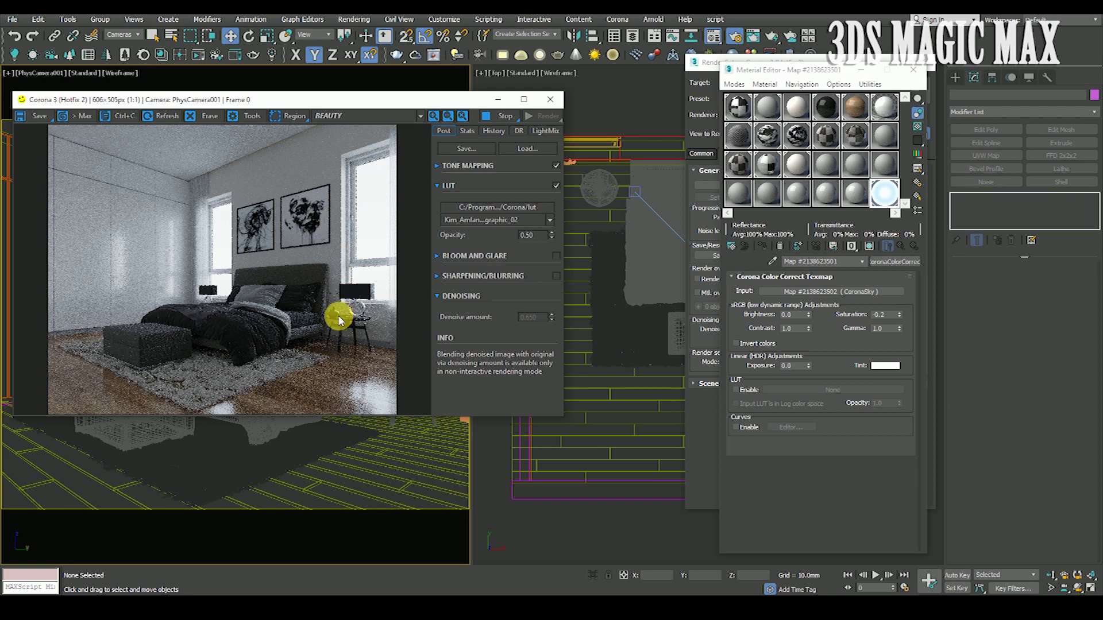
mouse_move(313, 104)
mouse_down()
mouse_move(311, 118)
mouse_move(298, 98)
mouse_up()
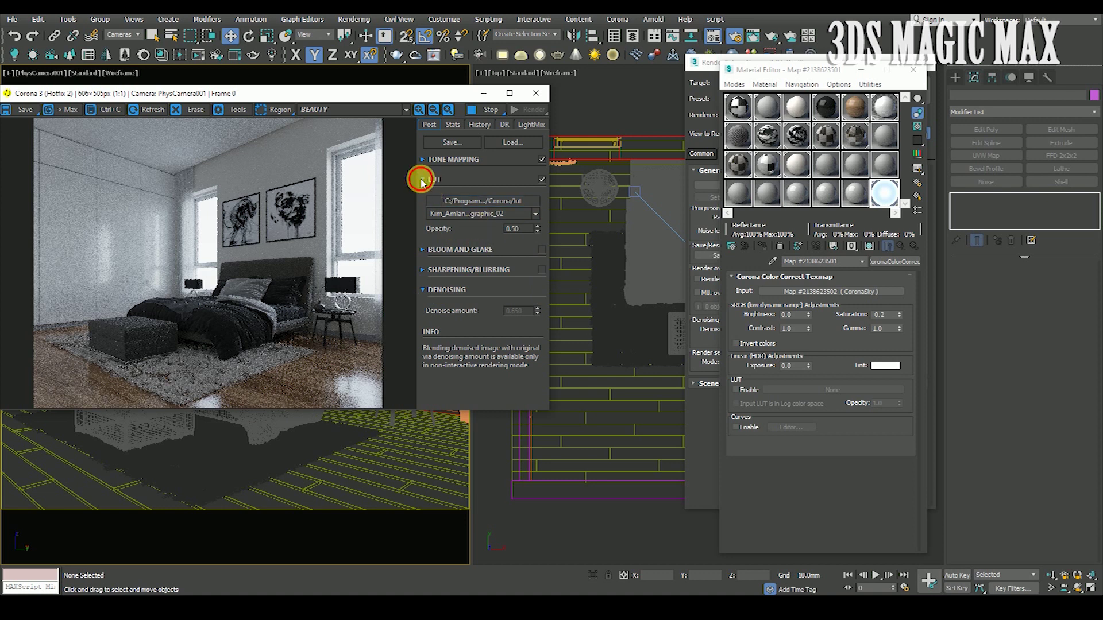
click(428, 180)
click(424, 160)
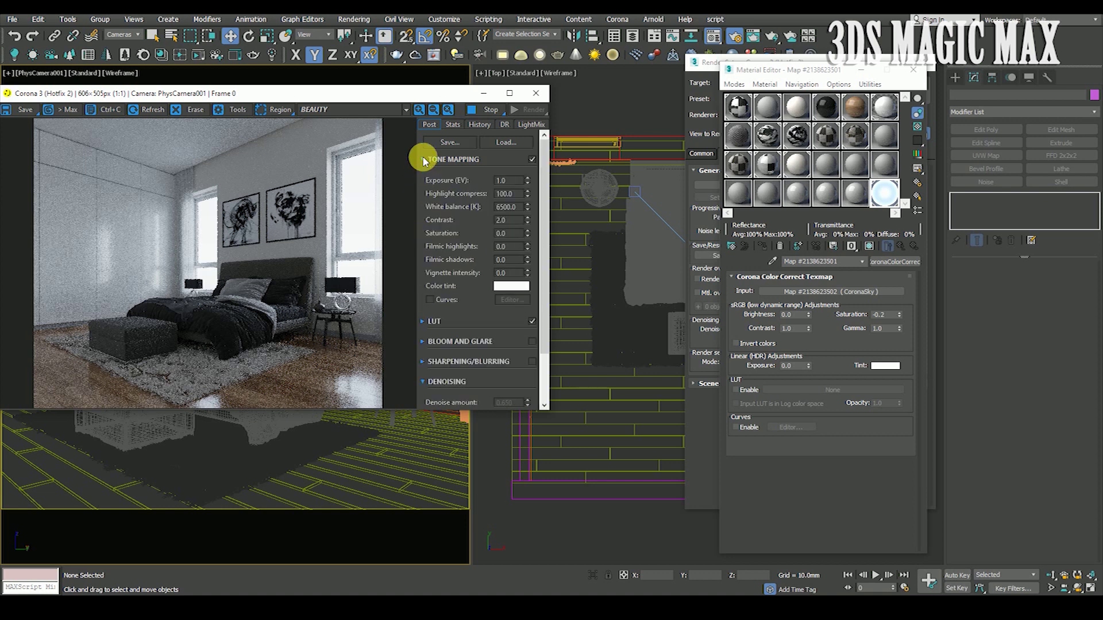
scroll(288, 254, up, 2)
scroll(288, 254, down, 2)
drag(261, 100, 301, 110)
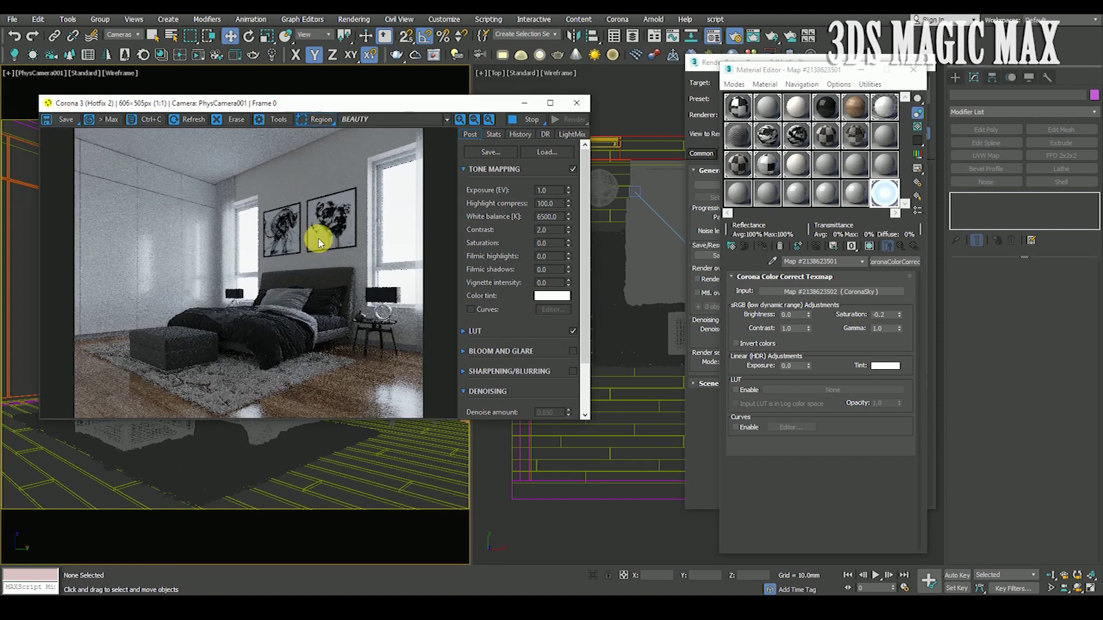
Examine the rendered bedroom up close, checking the bed, bedside lamps, wall pictures and windows for light and noise.
scroll(244, 281, up, 2)
scroll(238, 257, down, 2)
scroll(374, 381, up, 2)
scroll(310, 314, down, 2)
scroll(246, 304, up, 2)
scroll(248, 290, down, 2)
scroll(378, 301, up, 2)
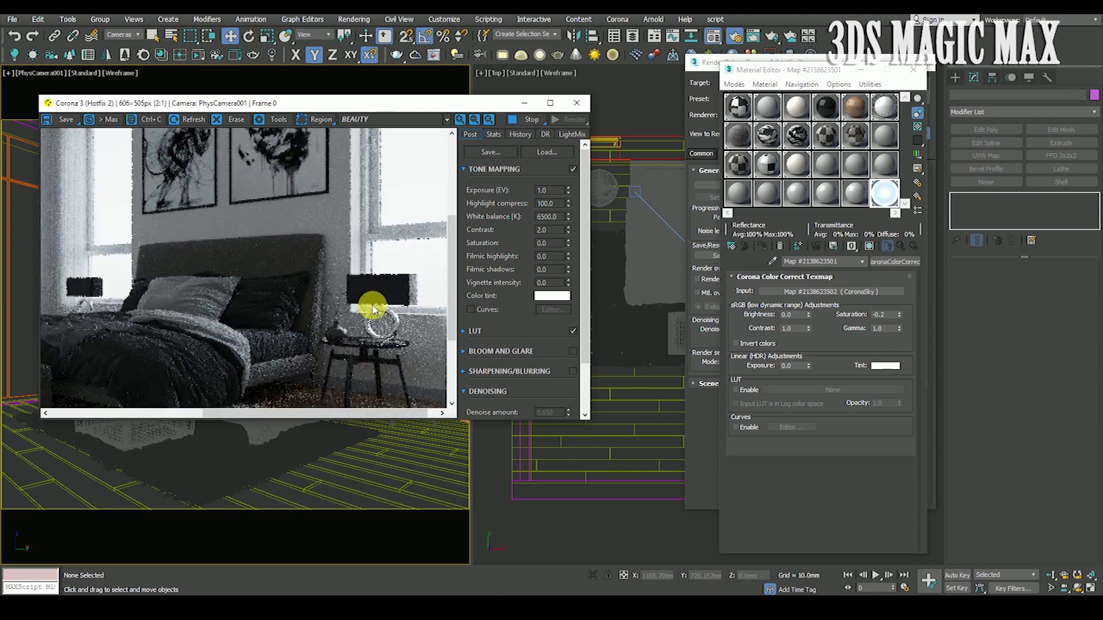
scroll(385, 295, down, 2)
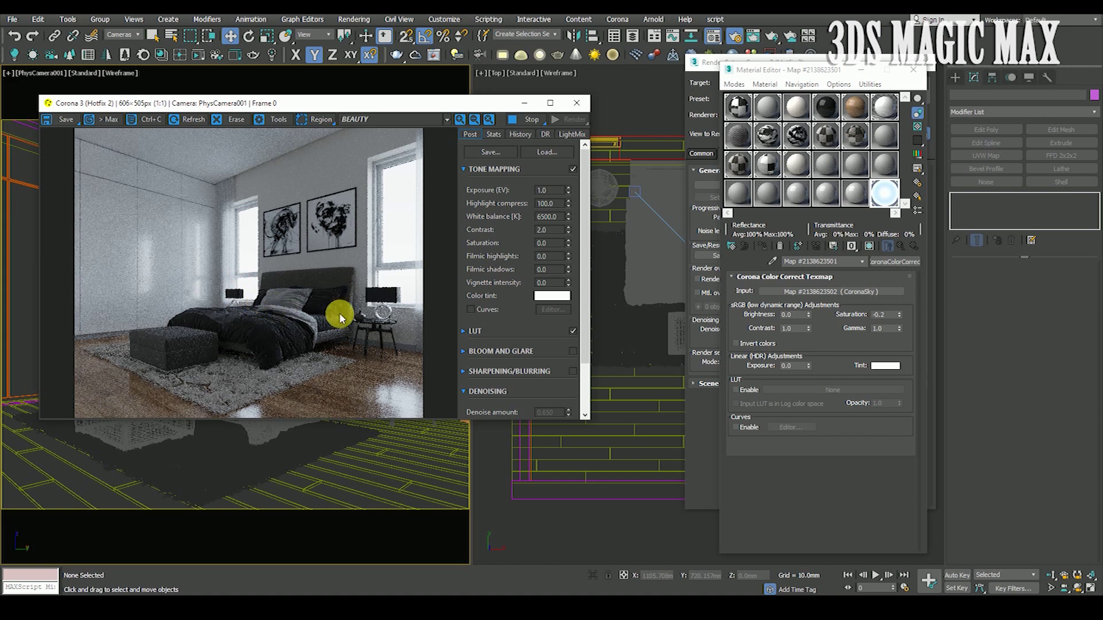
scroll(264, 333, up, 2)
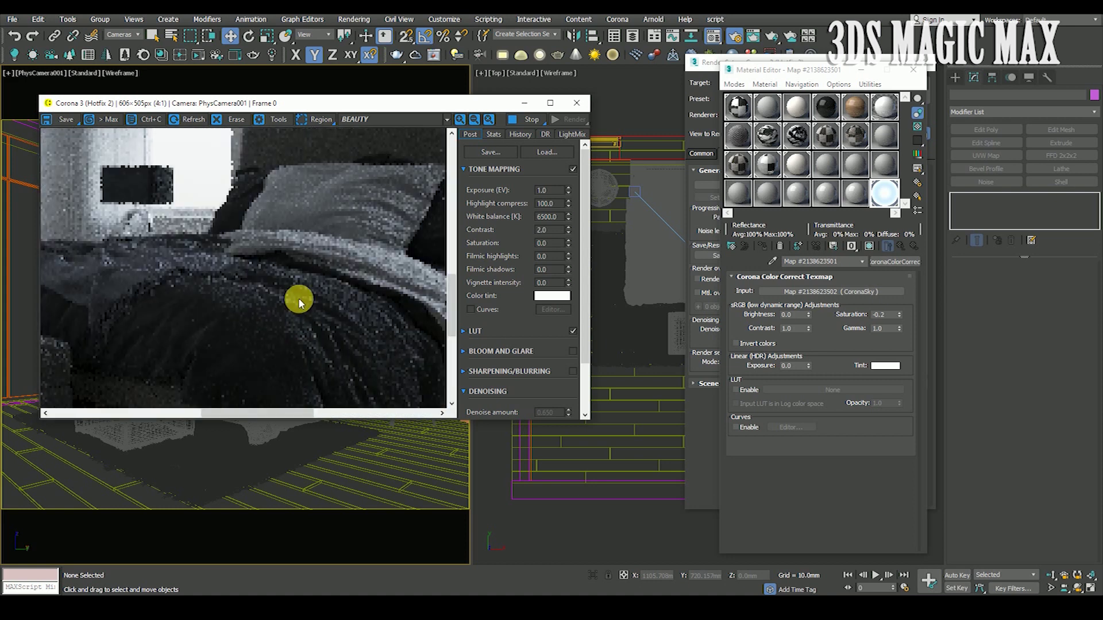
scroll(300, 303, down, 2)
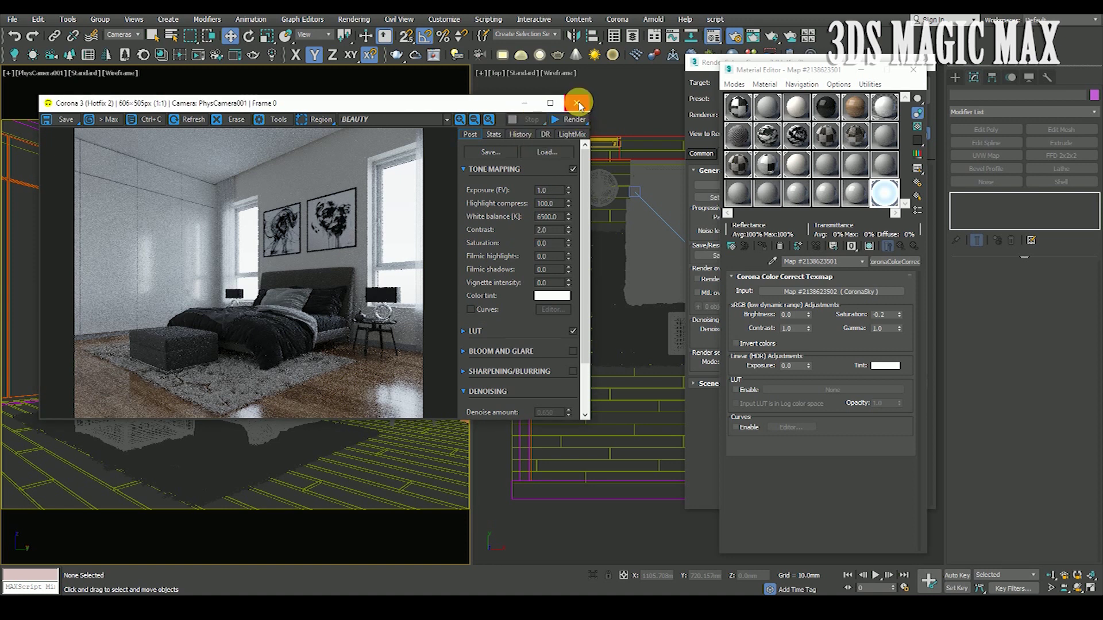
scroll(389, 192, up, 1)
scroll(315, 246, up, 2)
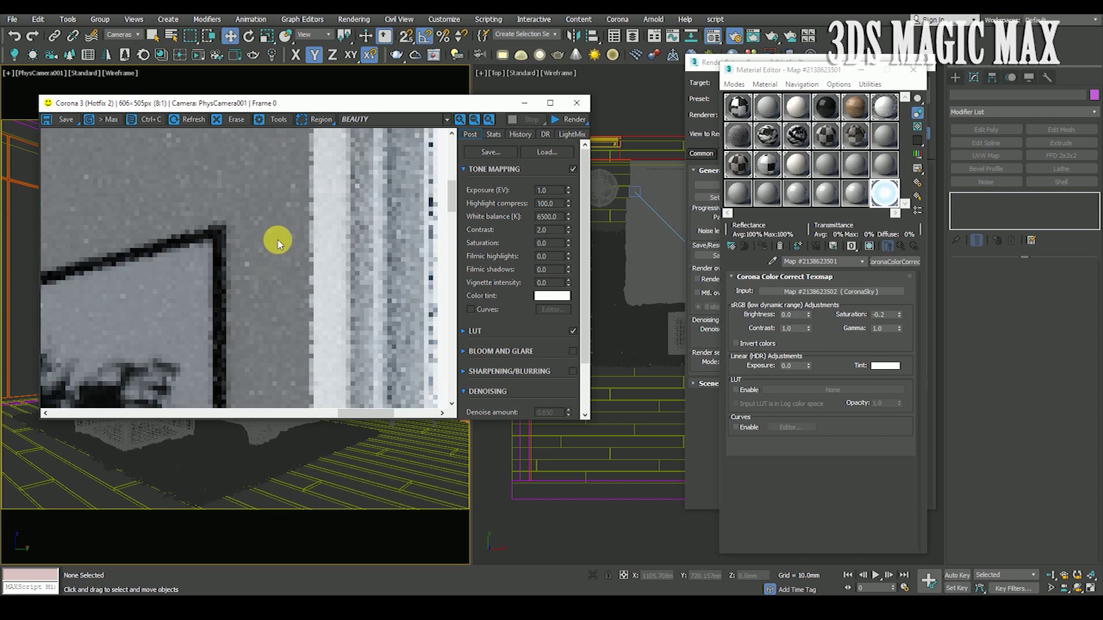
scroll(320, 256, down, 3)
scroll(389, 198, up, 1)
scroll(382, 229, down, 1)
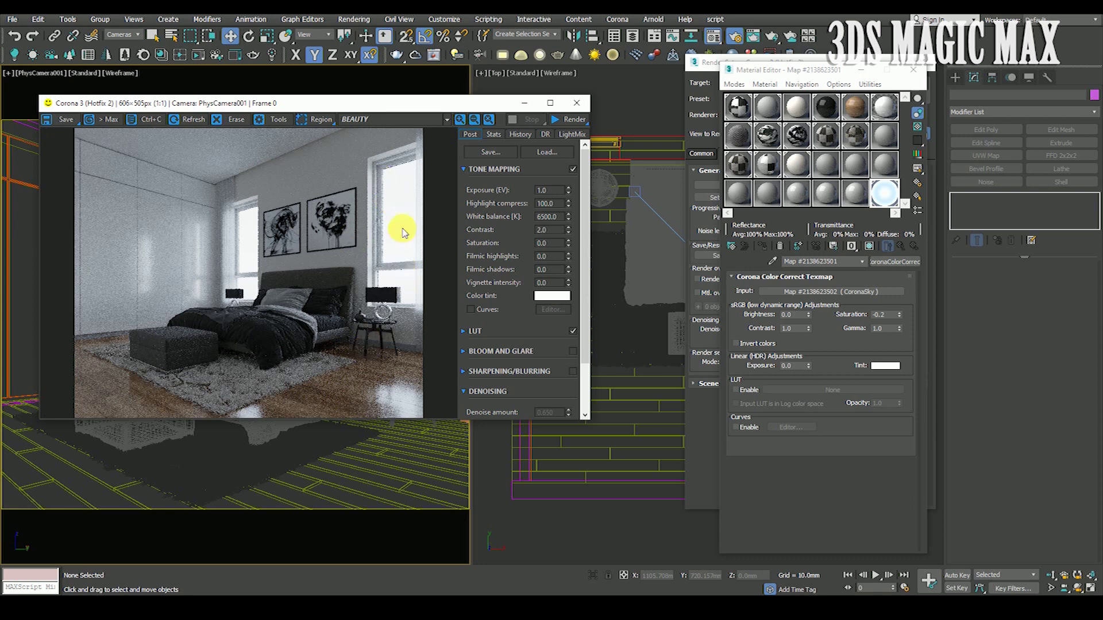
scroll(320, 222, up, 1)
scroll(320, 221, down, 1)
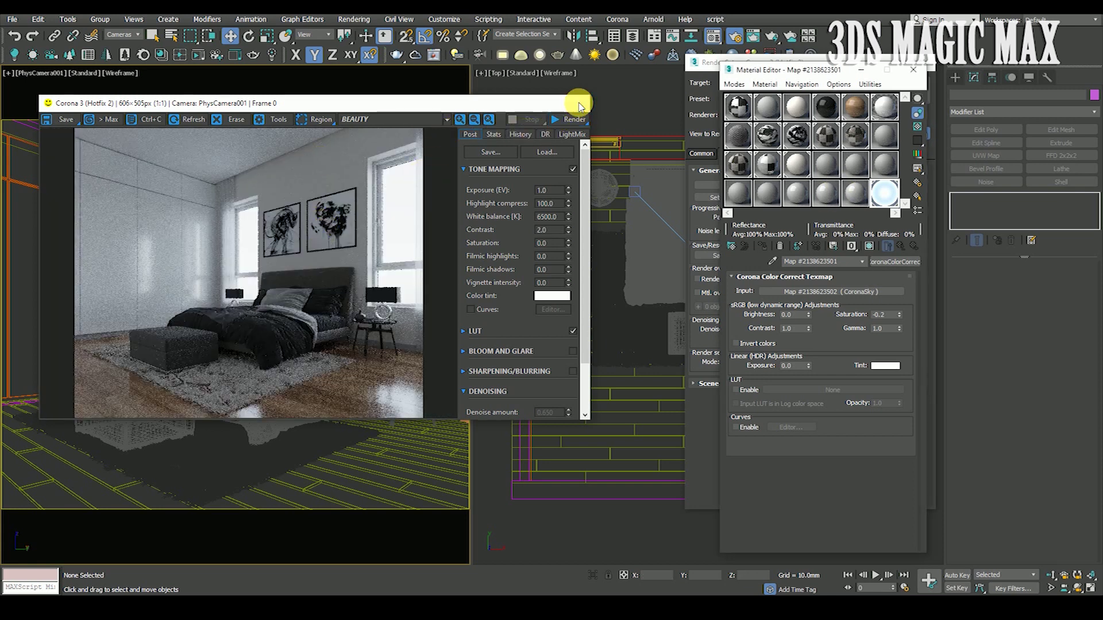
Close the frame buffer, Material Editor and Render Setup, and display the camera viewport with default shading.
click(577, 103)
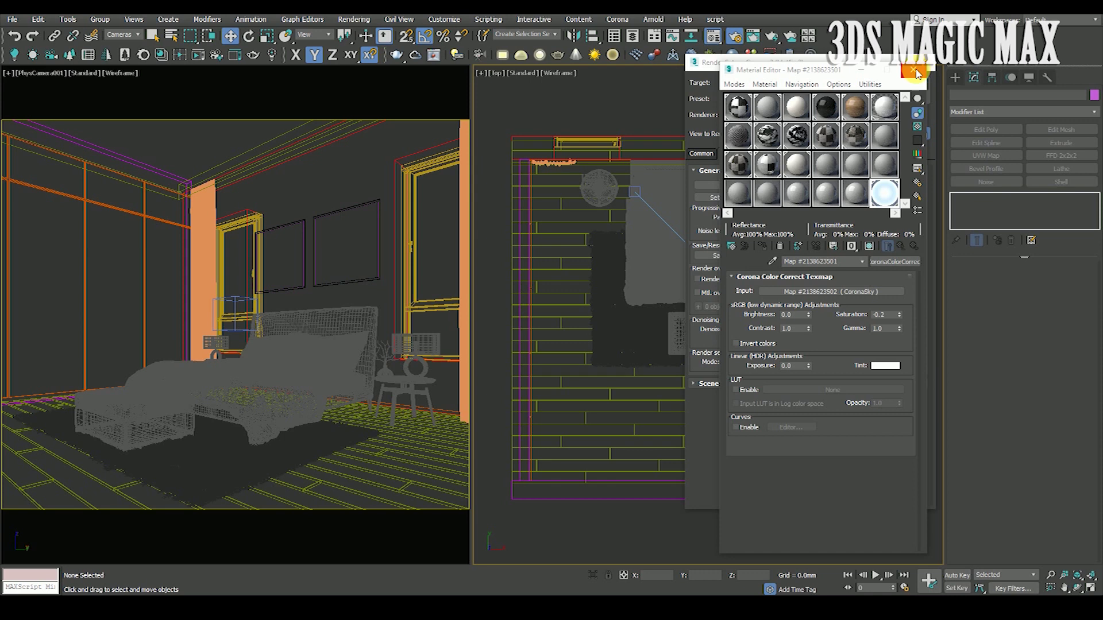
click(913, 70)
key(F3)
click(330, 287)
key(F3)
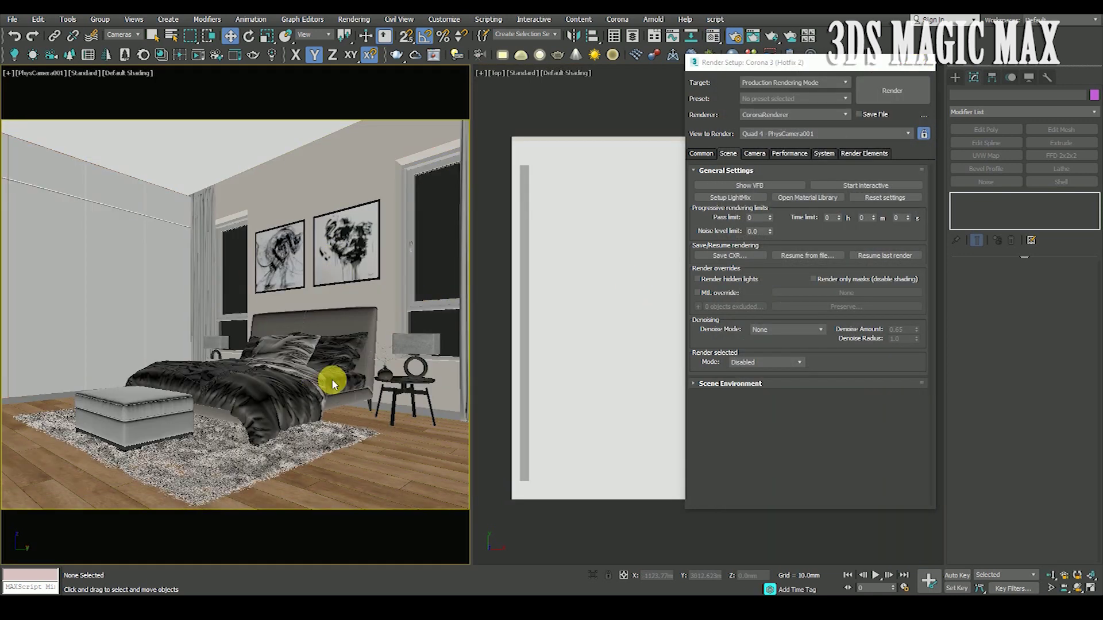
click(928, 62)
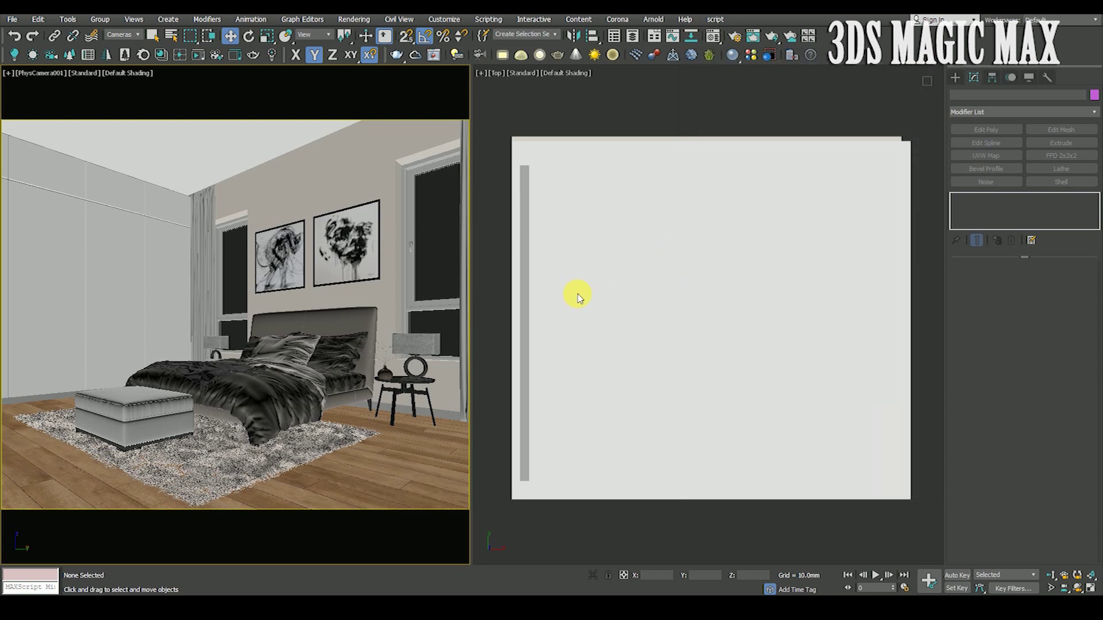
Show the top view in wireframe and place a targeted CoronaSun outside the window wall, aimed at the floor beside the bed.
click(660, 278)
key(F3)
scroll(640, 295, down, 5)
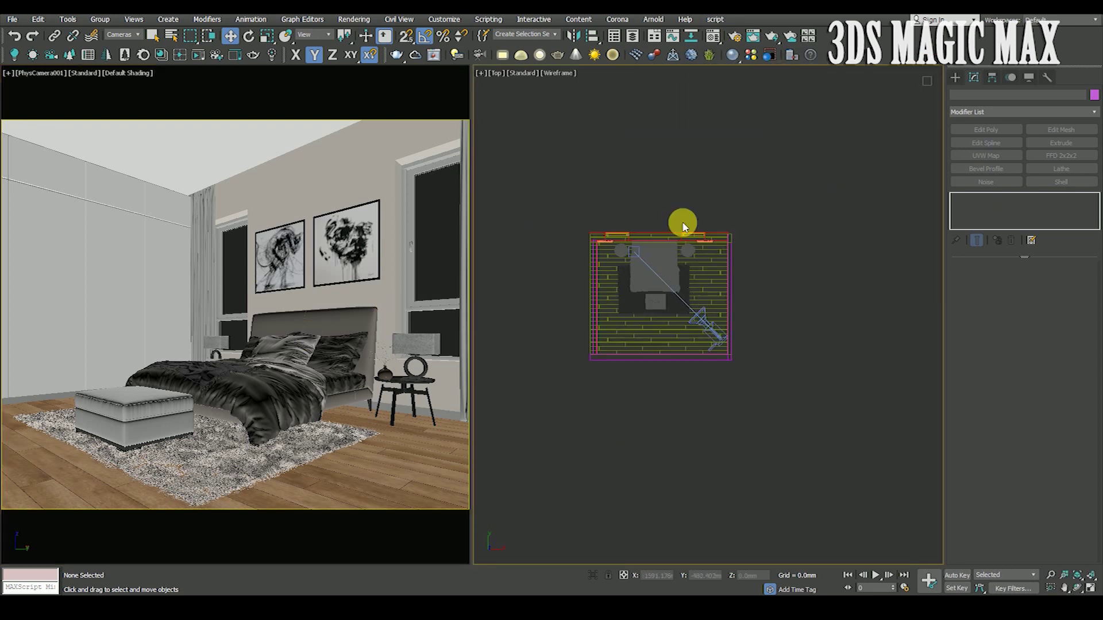
click(955, 77)
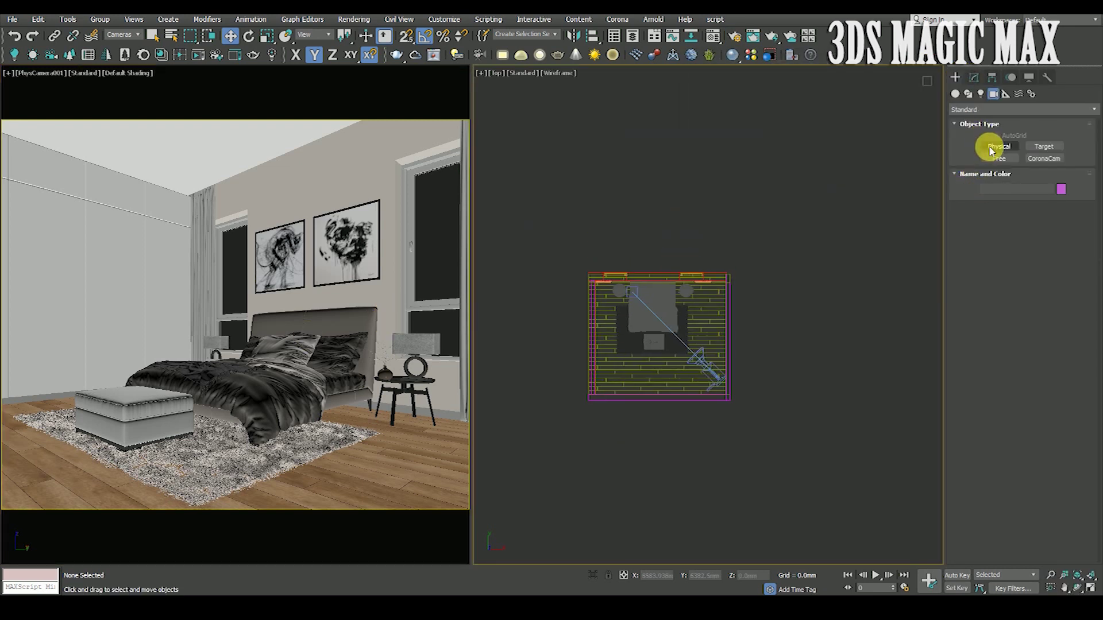
click(968, 93)
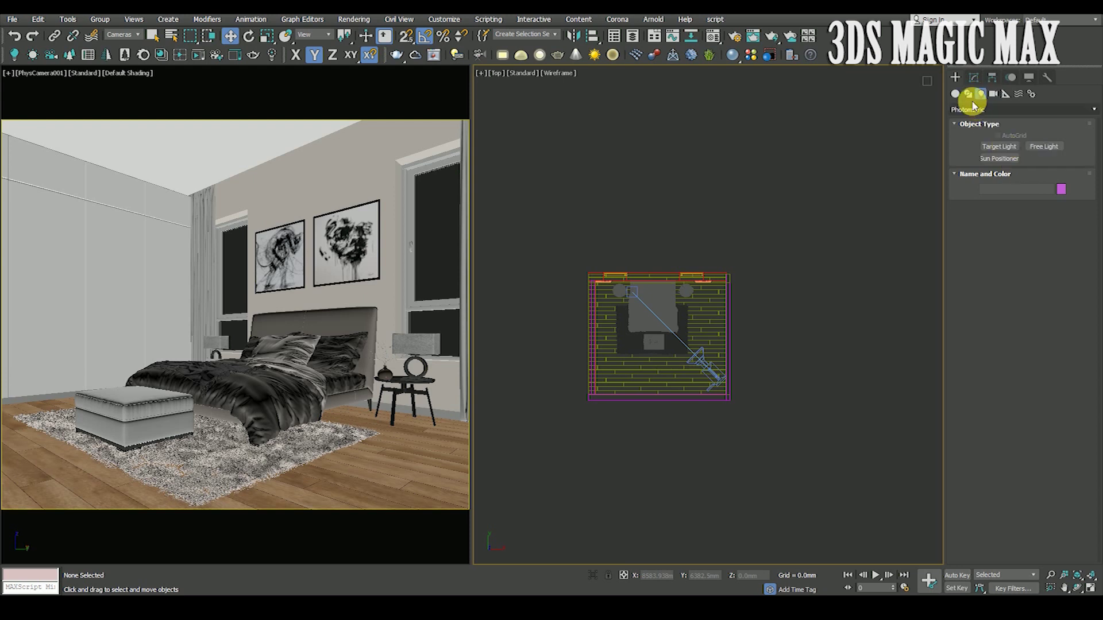
click(984, 110)
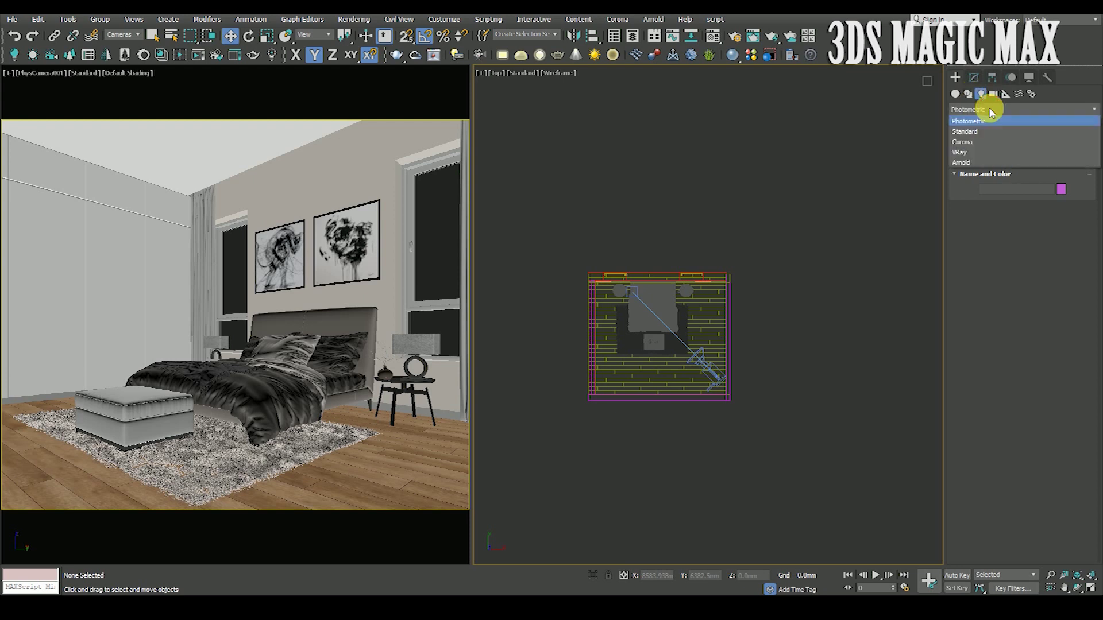
click(977, 143)
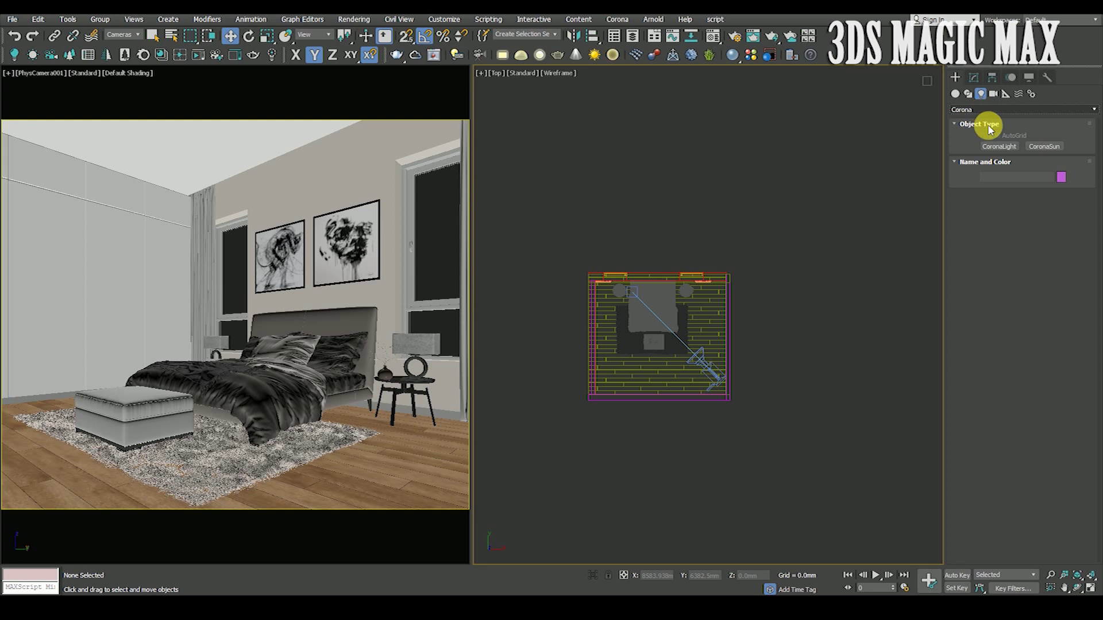
click(1046, 147)
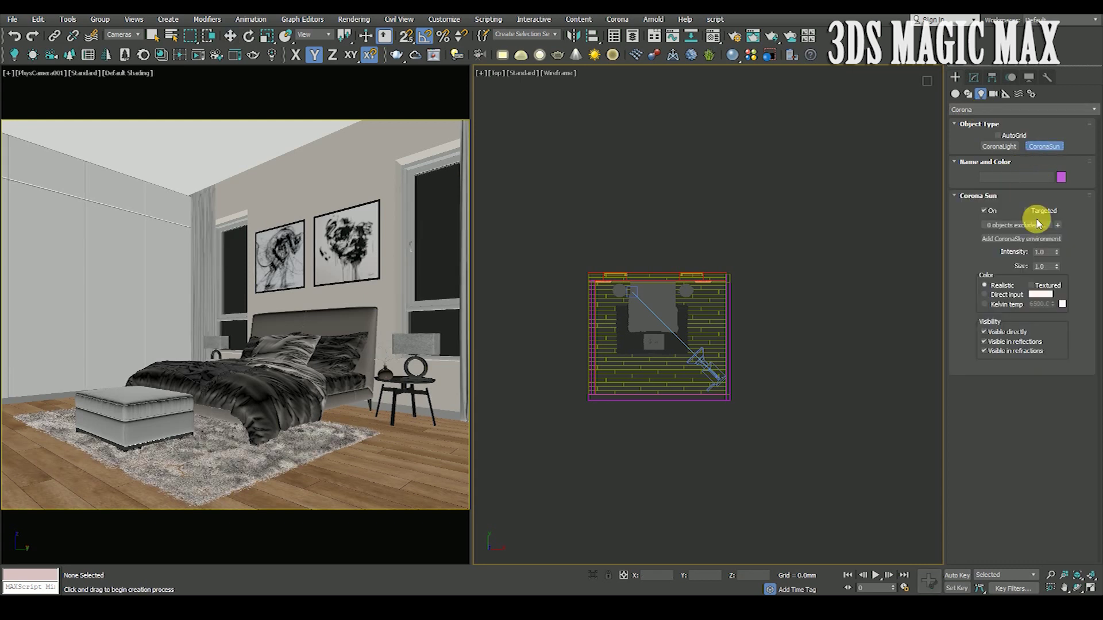
middle_drag(682, 255, 685, 299)
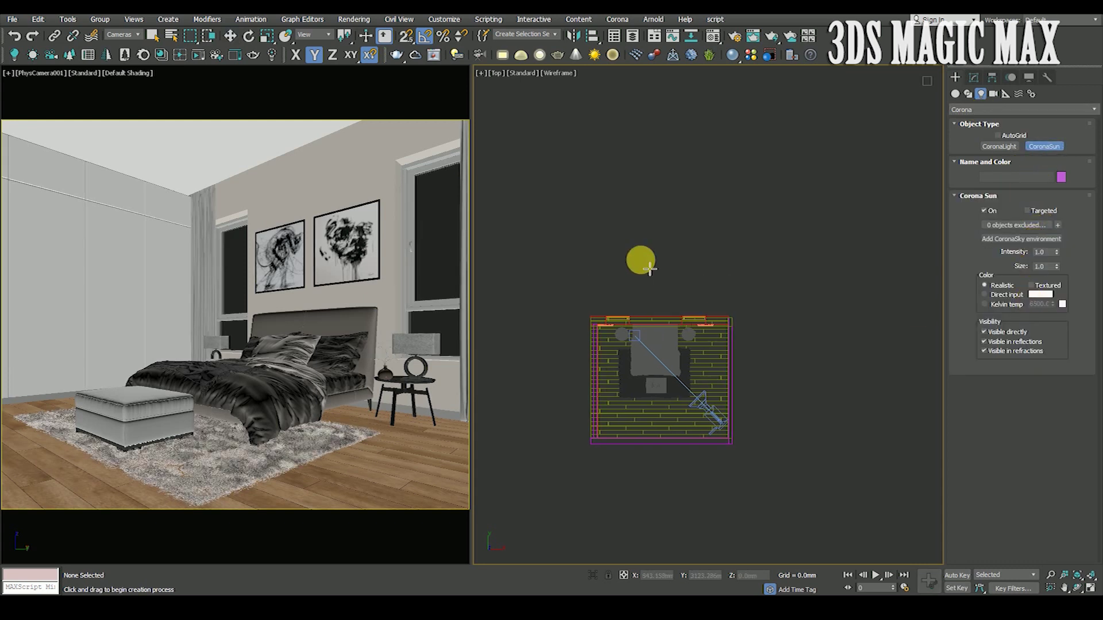
drag(641, 235, 682, 379)
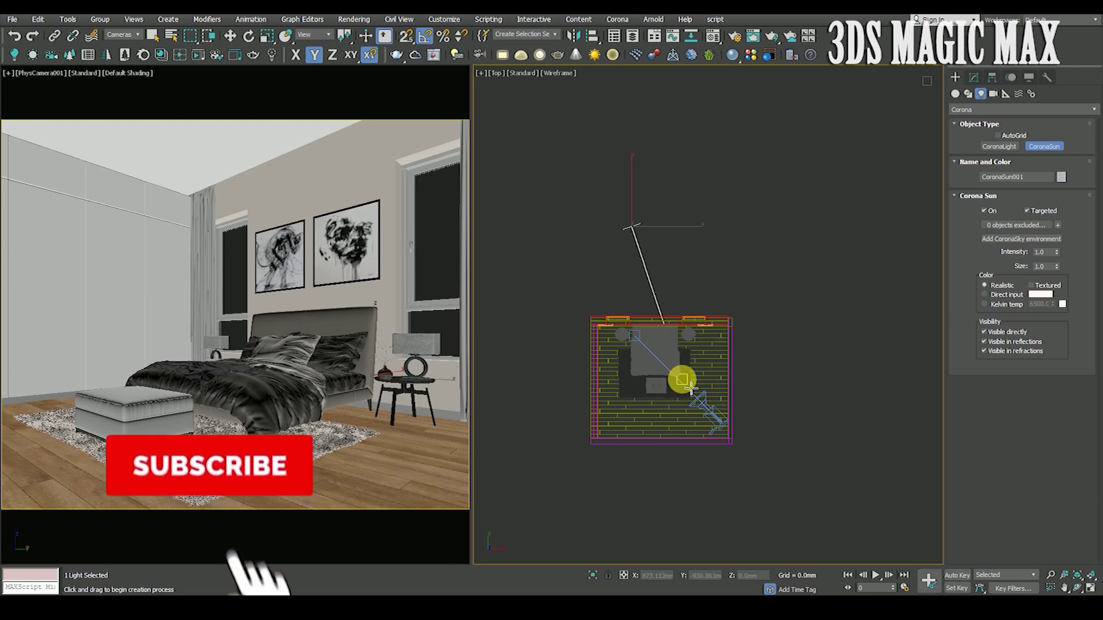
Raise the CoronaSun outside the windows to a height of about 4553 mm, checking it from the left view.
click(230, 36)
key(f)
scroll(682, 293, down, 3)
key(l)
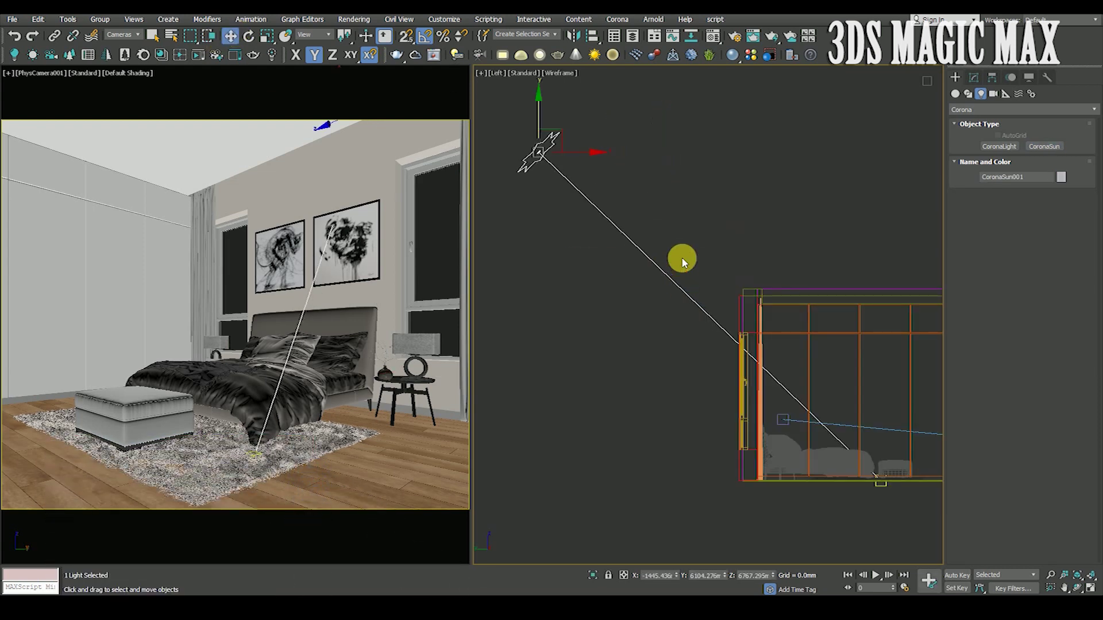
scroll(672, 230, down, 4)
drag(637, 181, 632, 220)
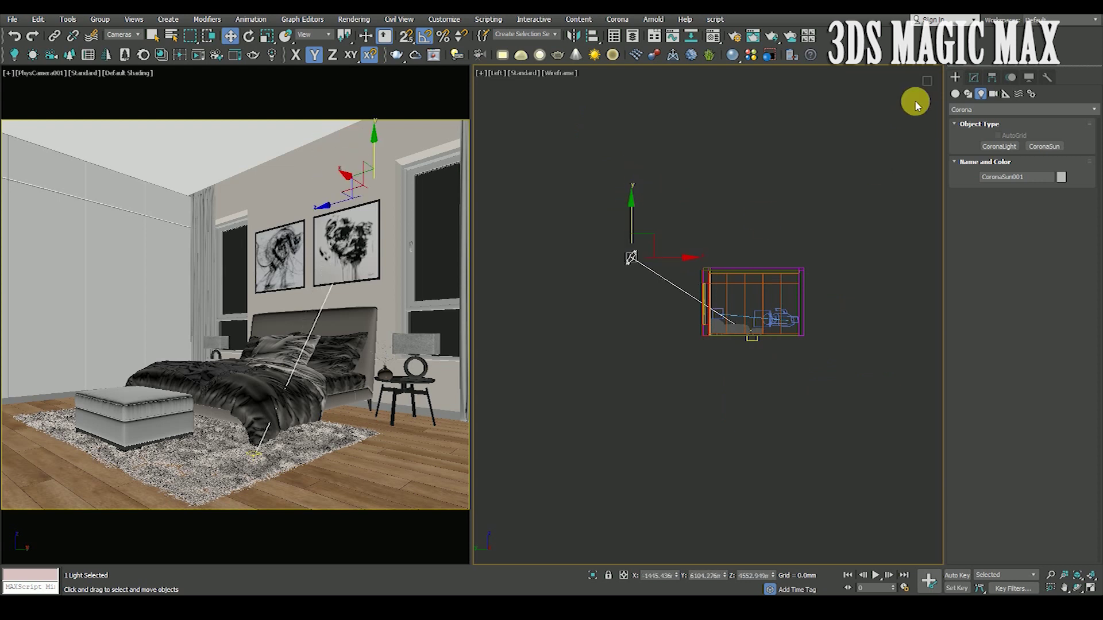
Set the sun's intensity to 0.1 and size to 15, and use a white direct input colour (255, 255, 255).
click(974, 77)
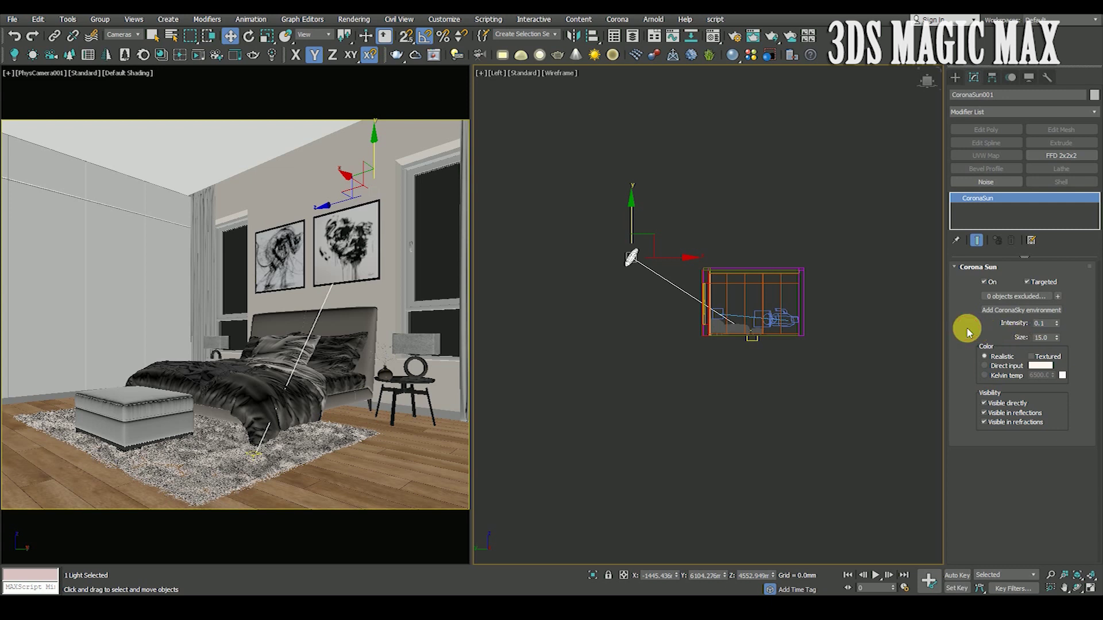
click(984, 366)
click(1044, 367)
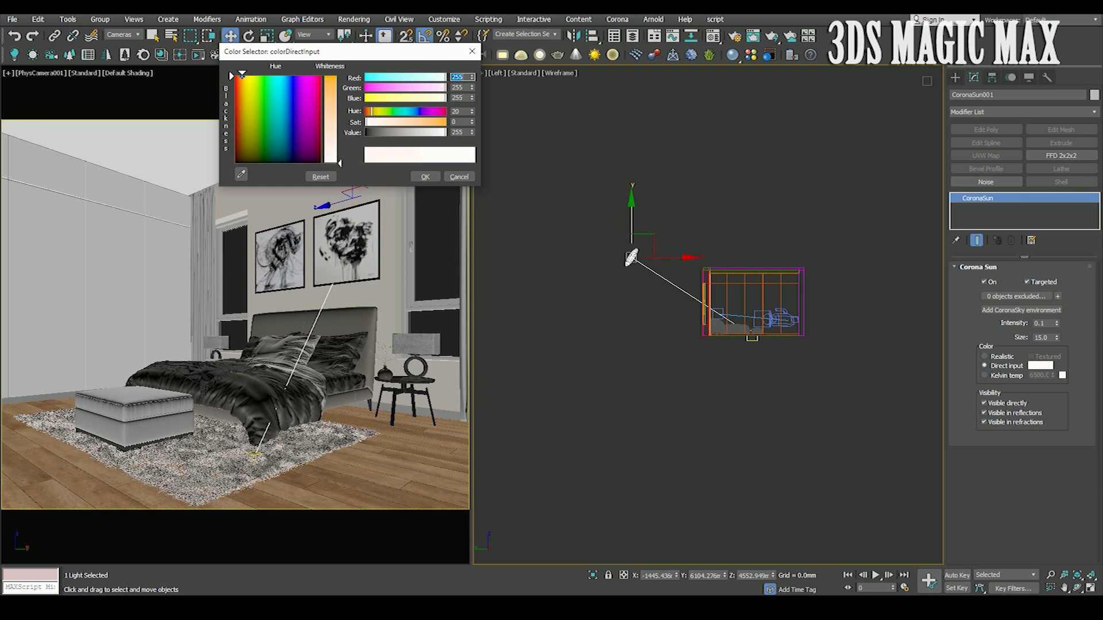
click(426, 177)
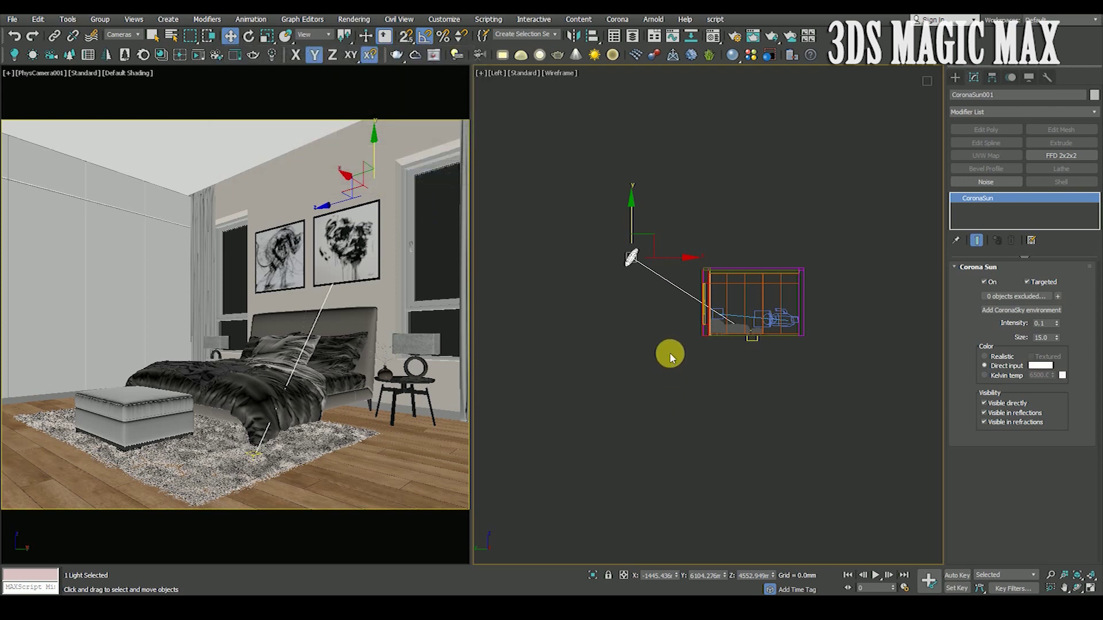
Return to the top view, deselect the sun, activate the camera viewport and open Render Setup.
key(t)
click(598, 240)
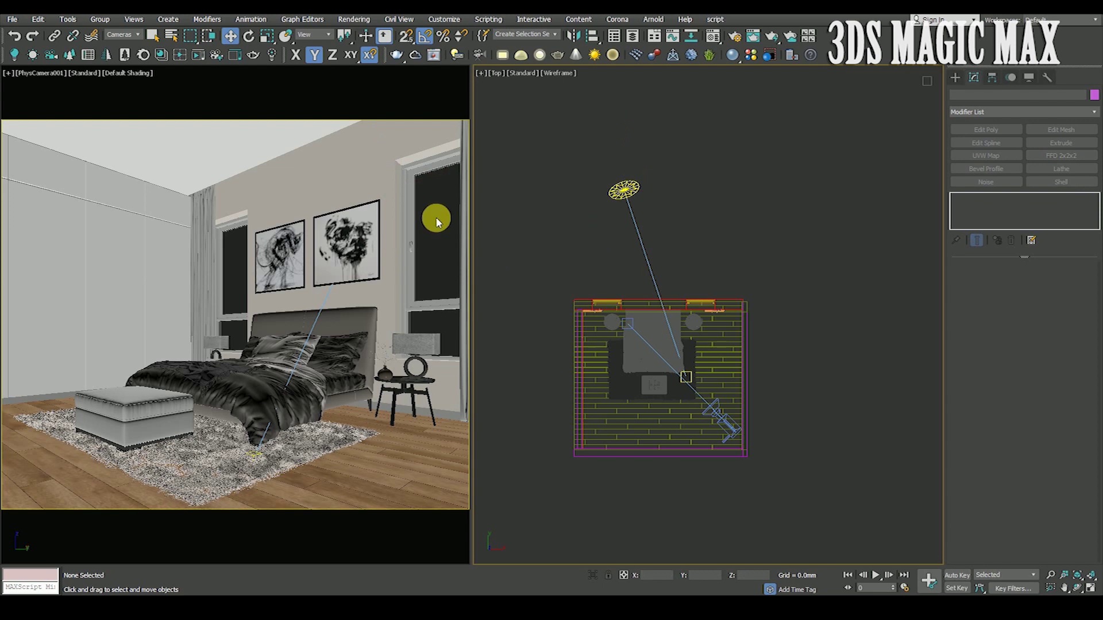
click(348, 20)
click(439, 78)
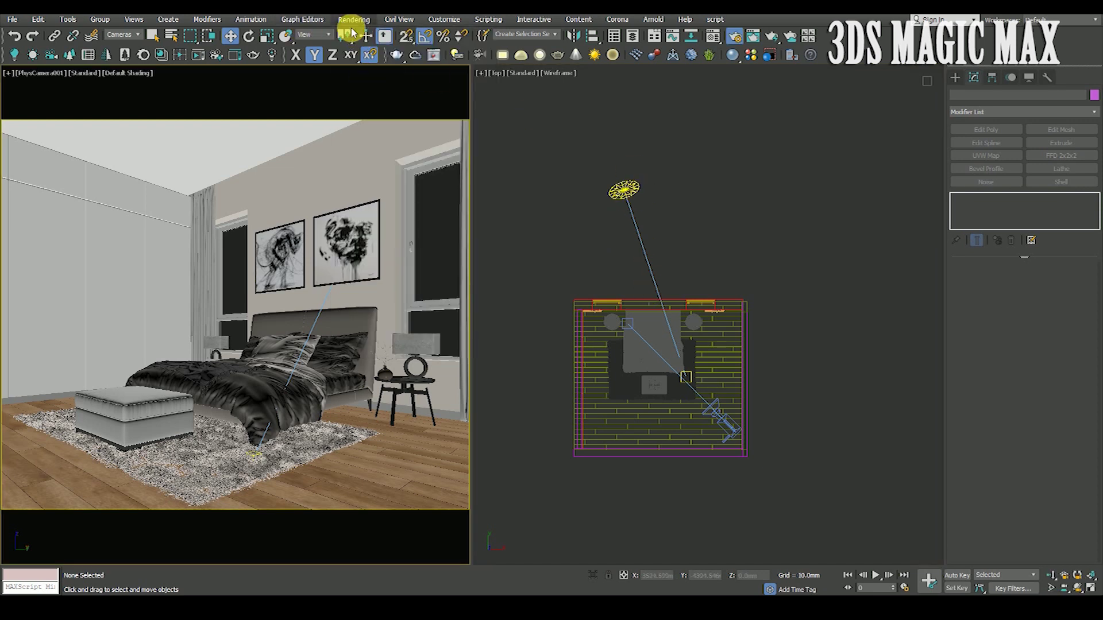
key(F10)
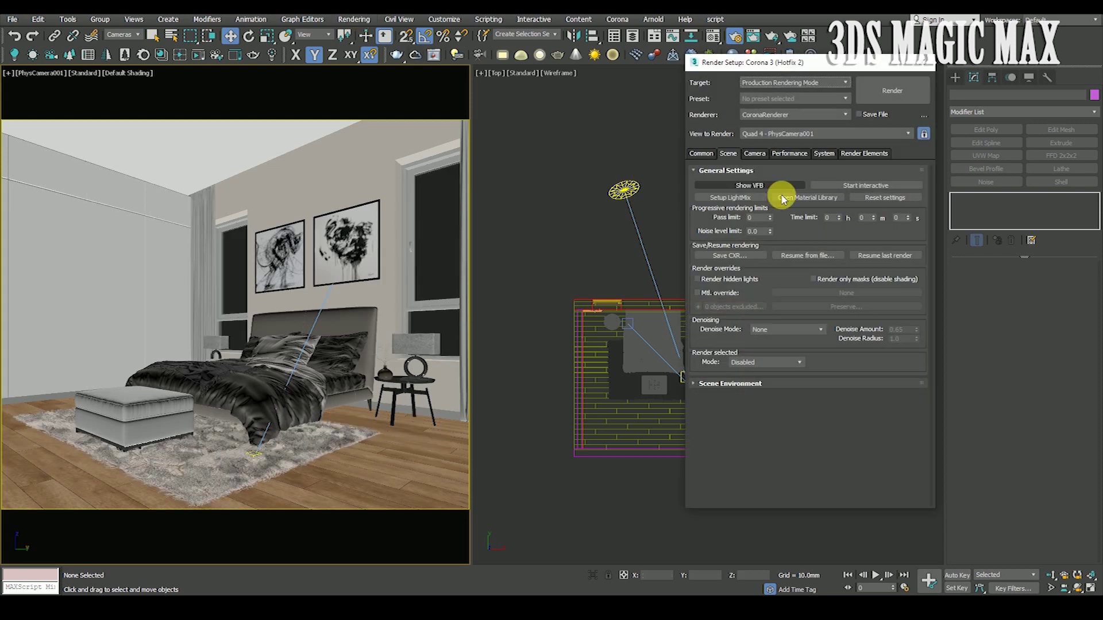
Open the Corona frame buffer and start an interactive render of the camera view.
click(778, 186)
drag(376, 109, 341, 103)
click(536, 119)
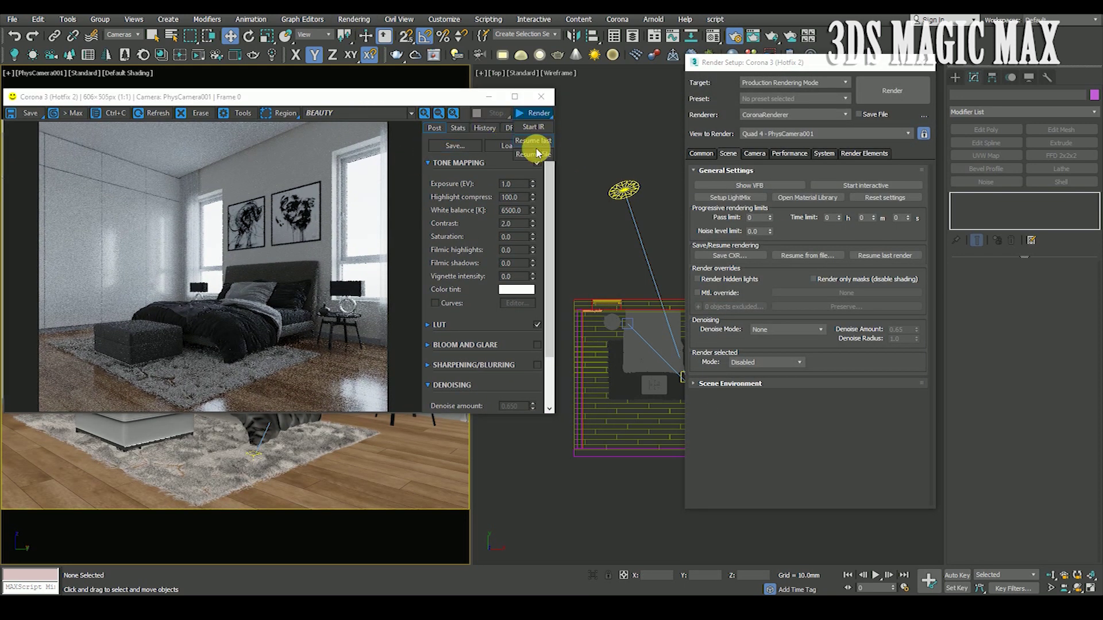
click(534, 127)
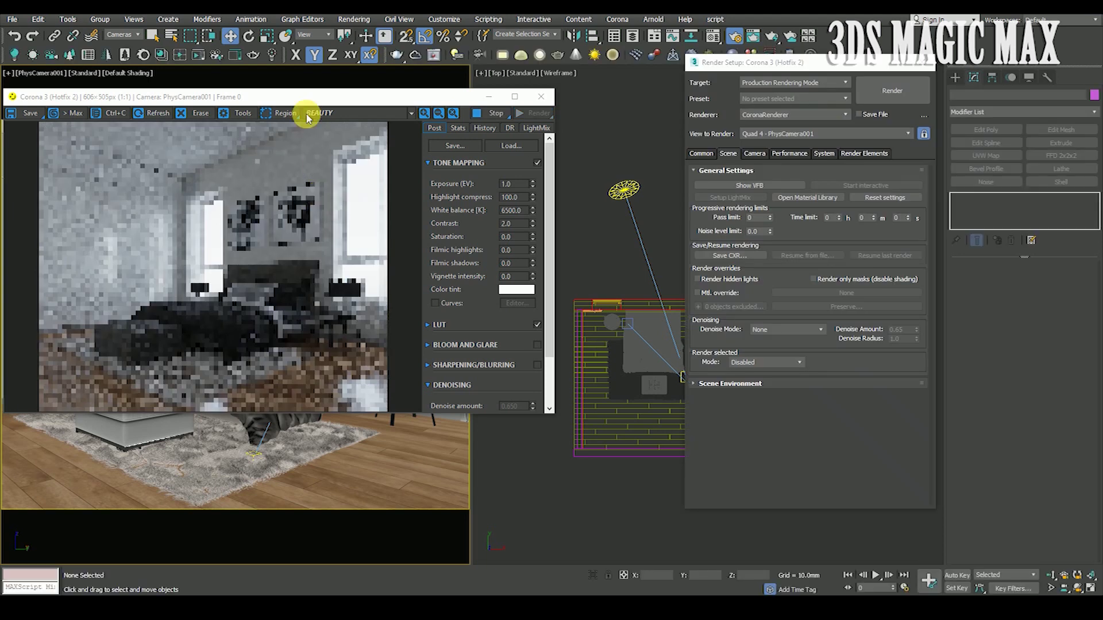
drag(302, 100, 309, 125)
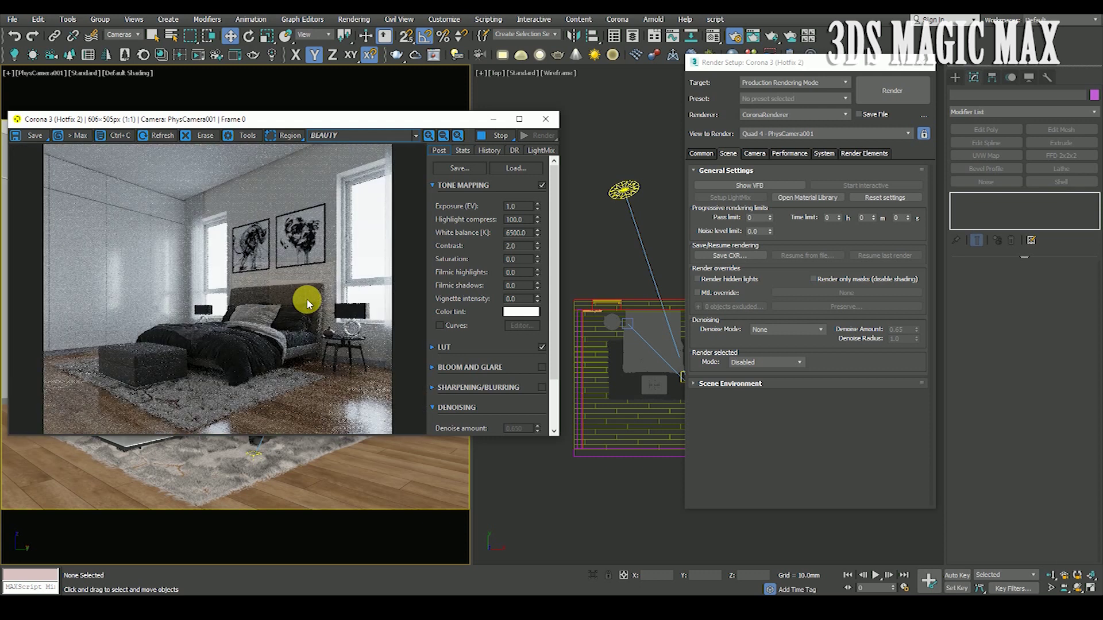
Inspect the interactive render up close, examining the sunlight on the floor, rug and bed area.
scroll(345, 401, up, 1)
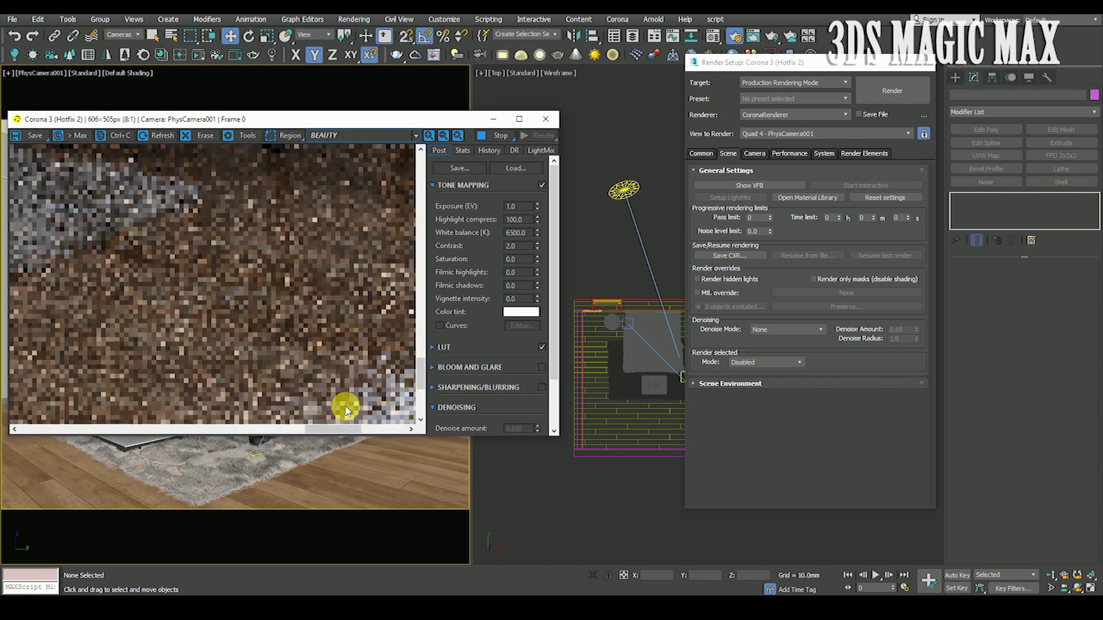
scroll(290, 296, down, 1)
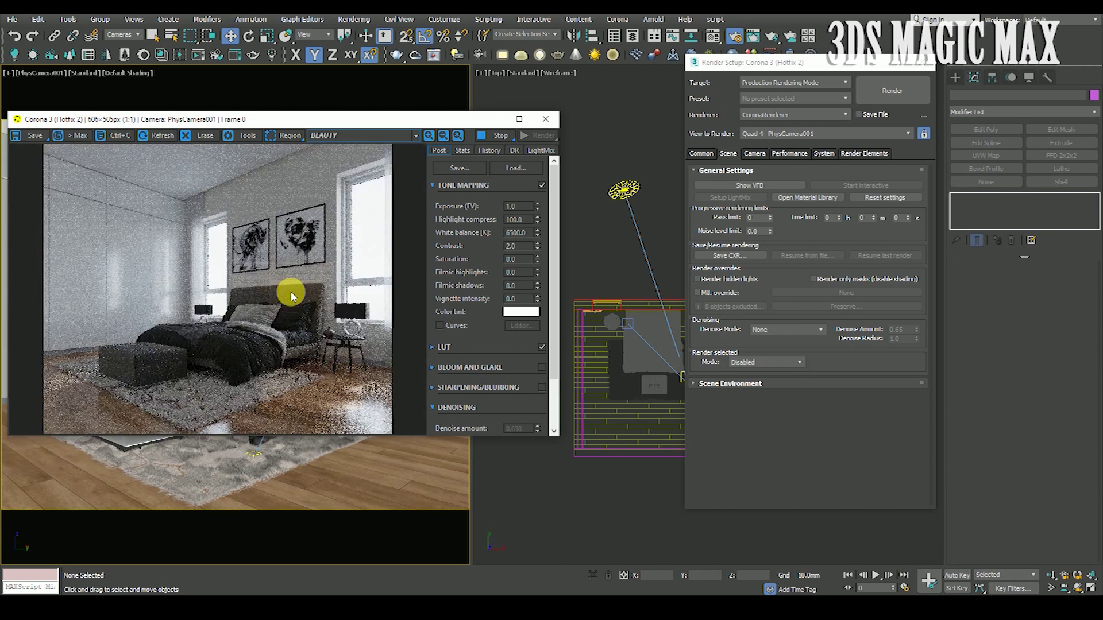
scroll(351, 397, up, 1)
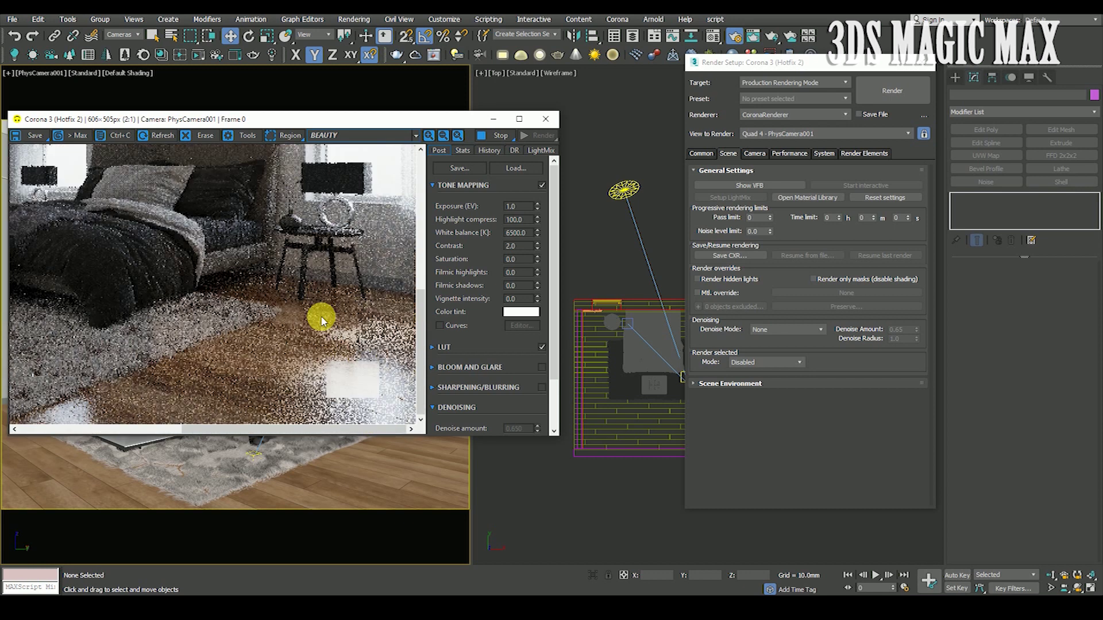
scroll(321, 310, down, 1)
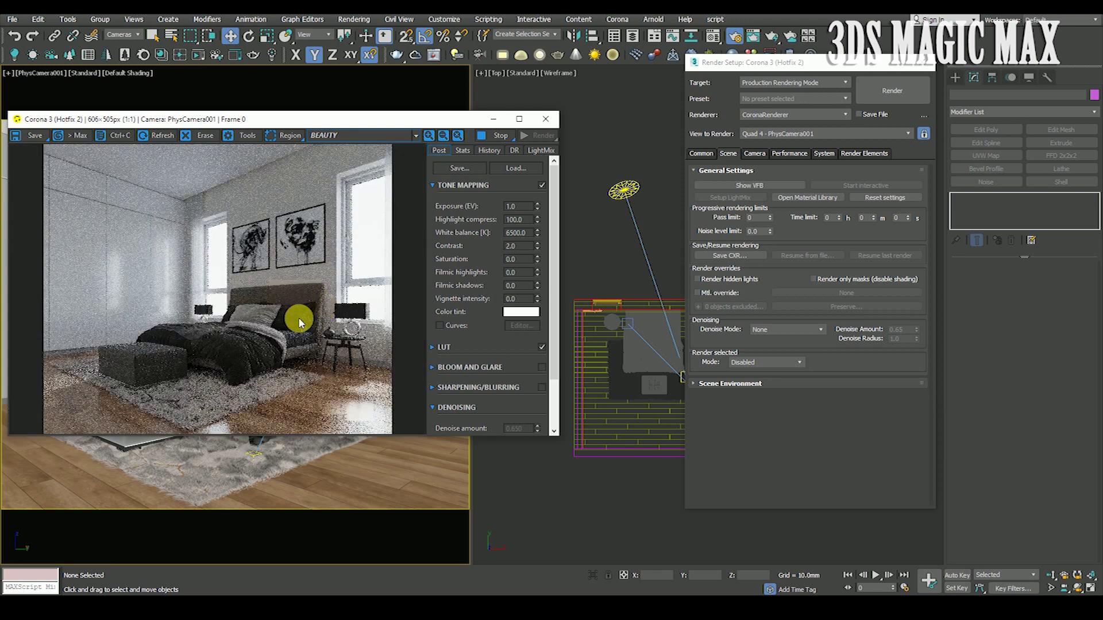
scroll(83, 381, up, 2)
scroll(145, 344, down, 2)
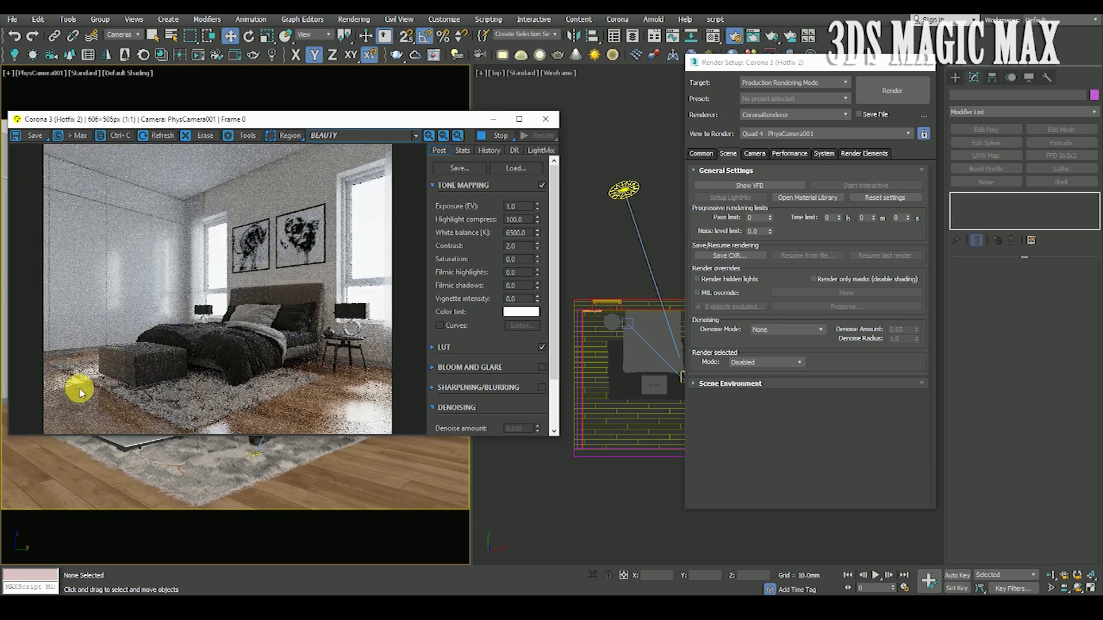
scroll(76, 389, up, 2)
scroll(143, 336, down, 2)
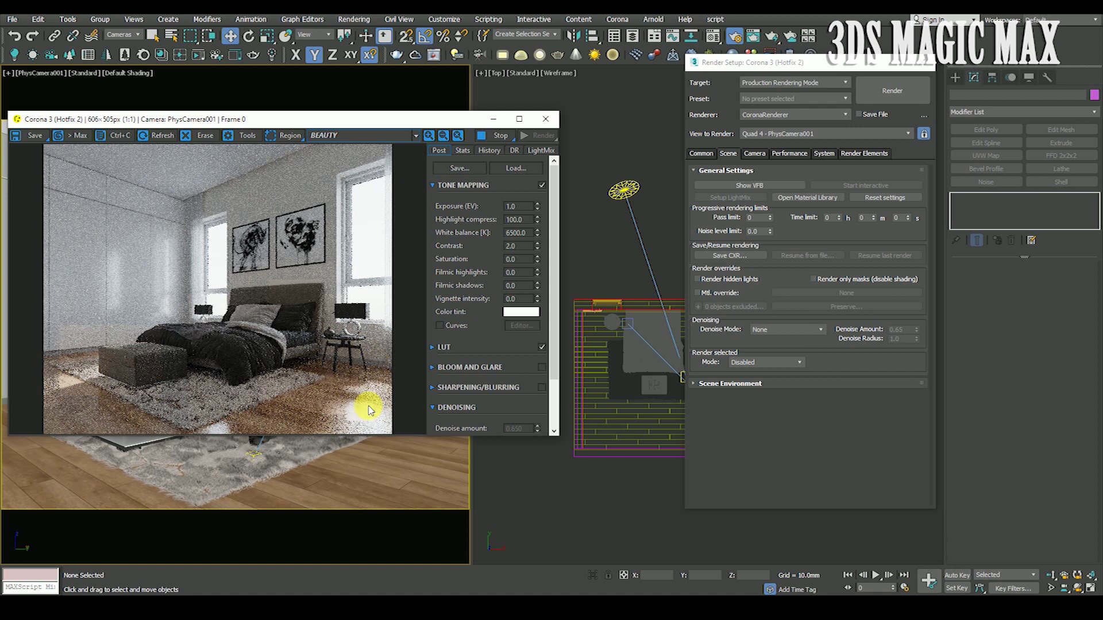
scroll(247, 345, up, 2)
scroll(251, 342, down, 1)
scroll(286, 307, down, 1)
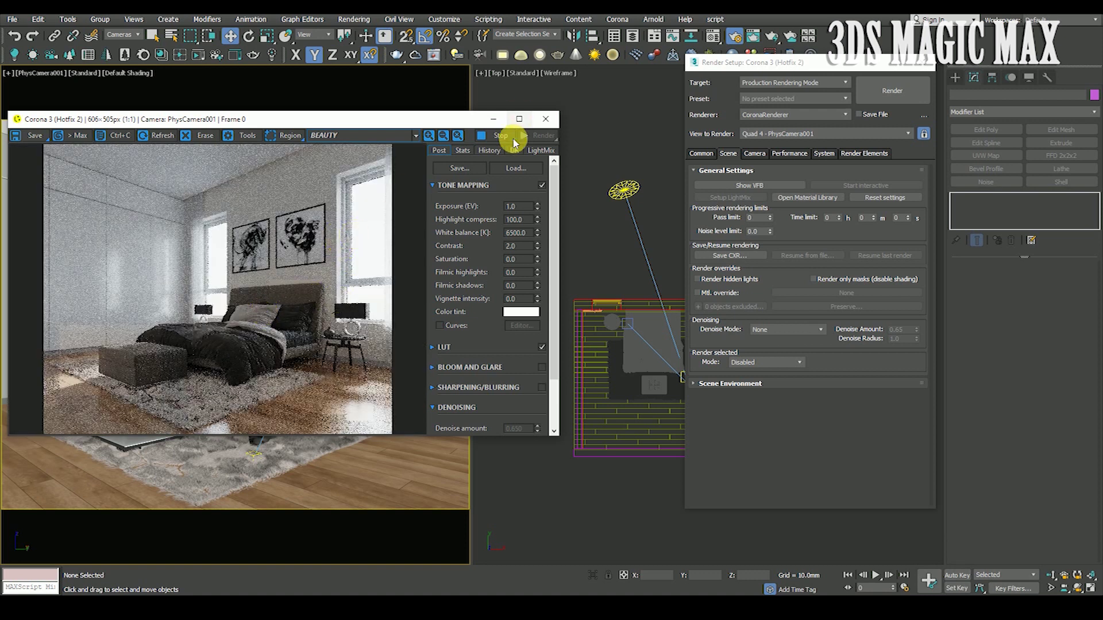
Stop the interactive render and close the frame buffer and the render settings.
click(501, 139)
click(493, 152)
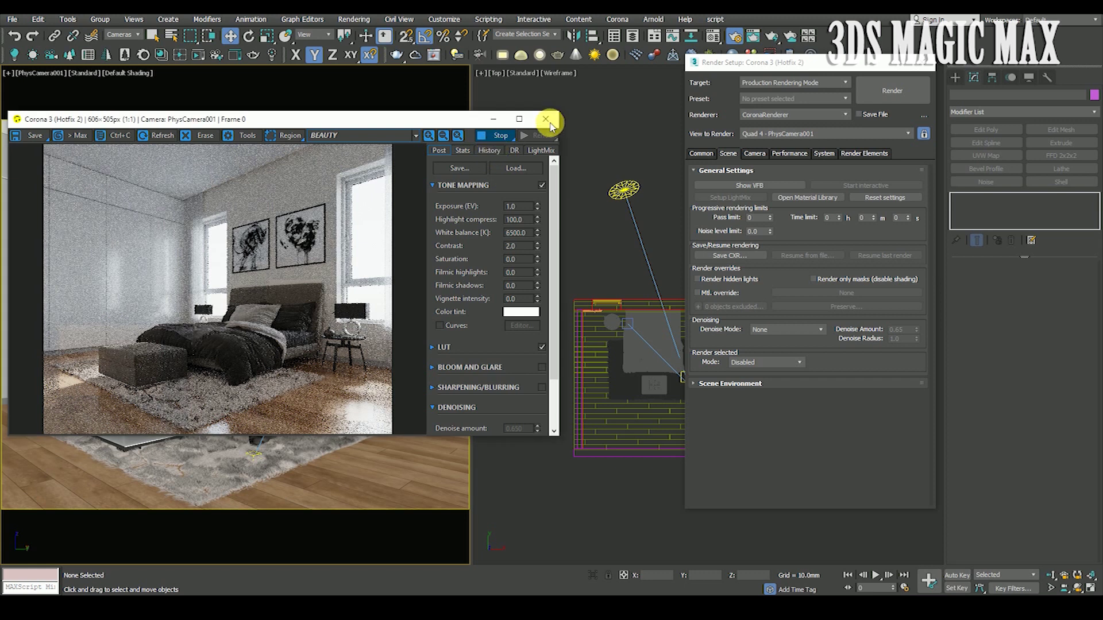
click(548, 120)
click(927, 62)
Create a plane about 7506 mm long and 11446 mm wide in the front view, extending beyond the room on all sides.
click(955, 77)
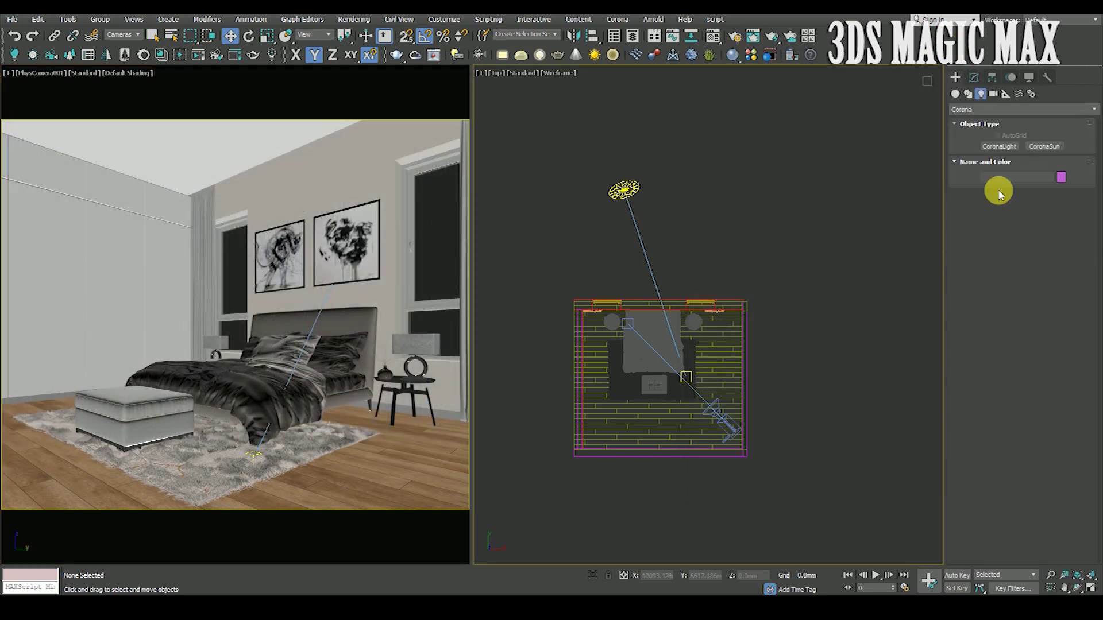
click(955, 93)
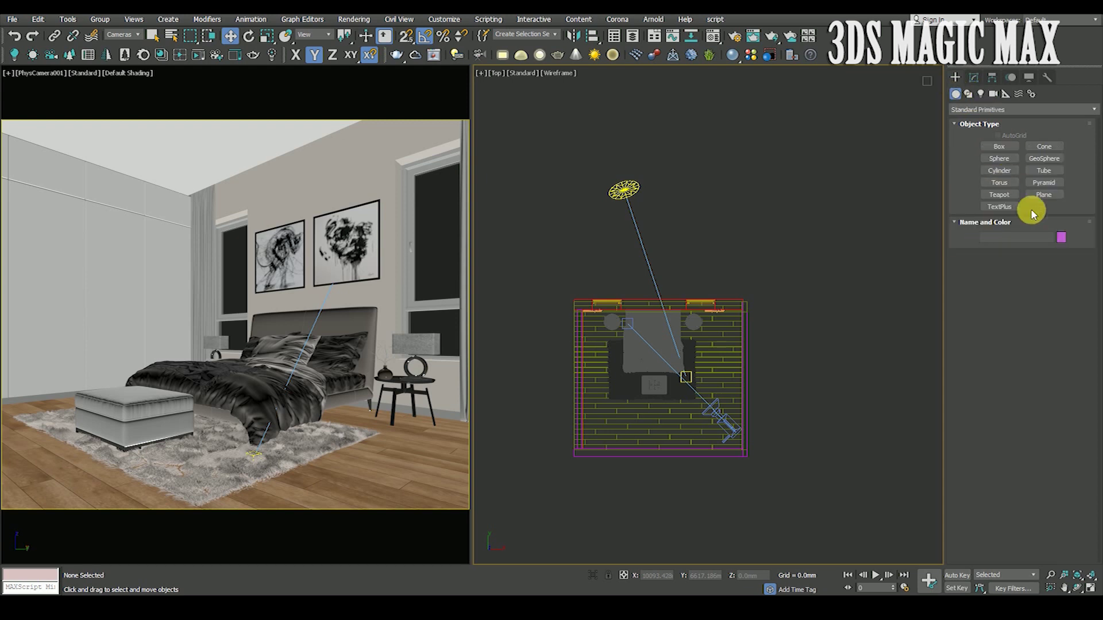
click(1044, 194)
scroll(598, 293, down, 3)
key(f)
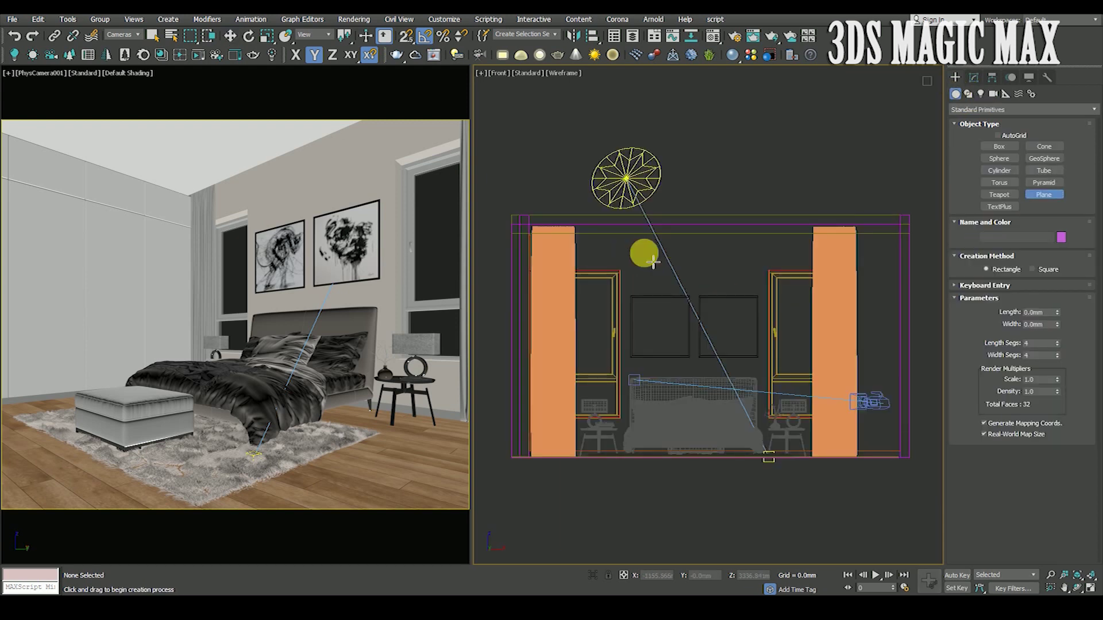
scroll(644, 250, down, 5)
drag(583, 204, 759, 320)
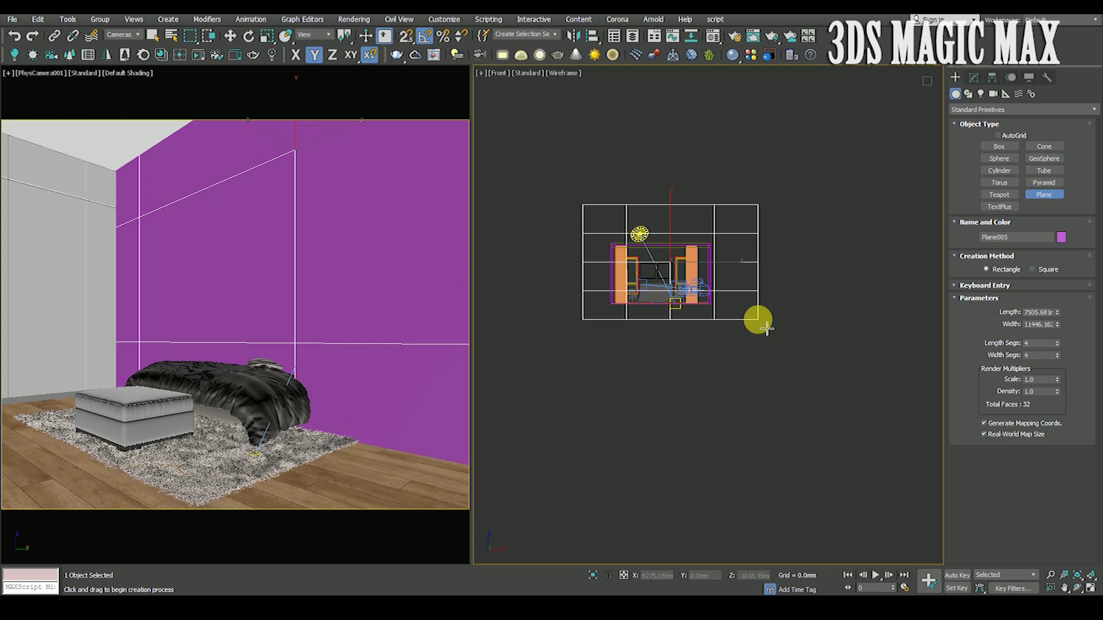
Set the selection filter to All and move the plane outside the window wall in the top view.
click(229, 35)
click(134, 35)
click(117, 44)
click(669, 368)
key(t)
scroll(670, 362, up, 2)
scroll(696, 313, down, 3)
drag(698, 297, 636, 192)
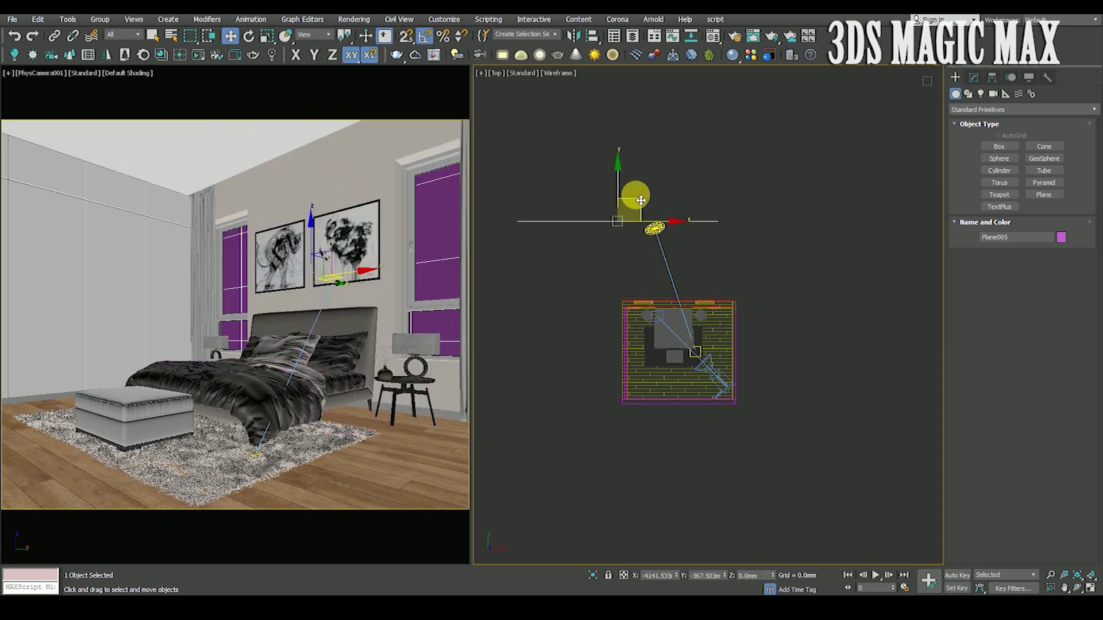
Rotate the plane about 22.5 degrees around Z and move it farther from the windows, beyond the sun.
key(e)
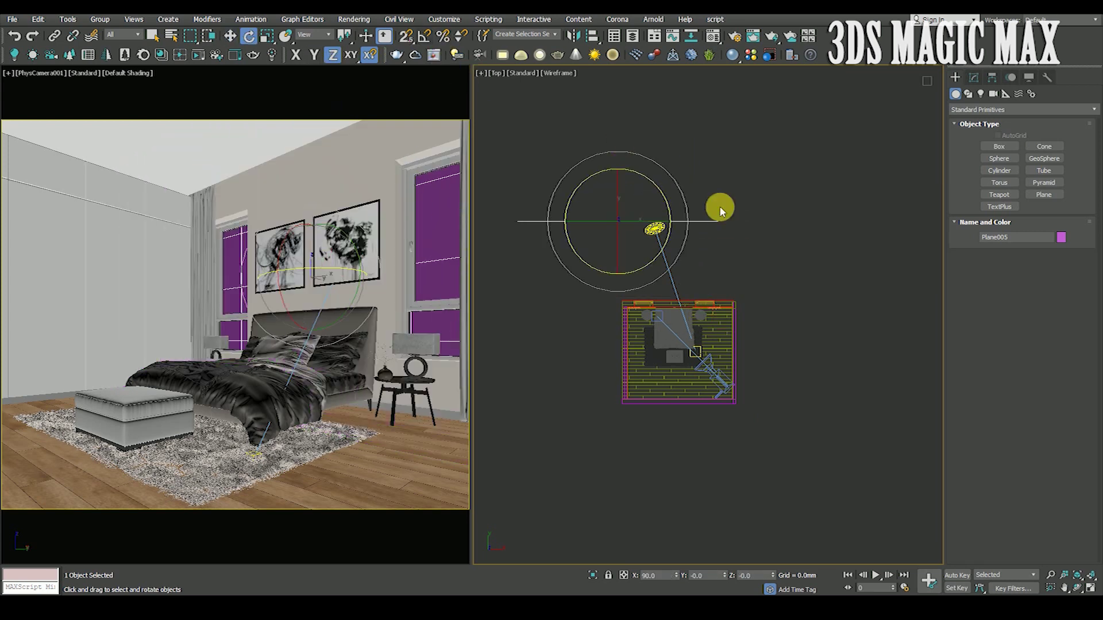
drag(675, 197, 684, 171)
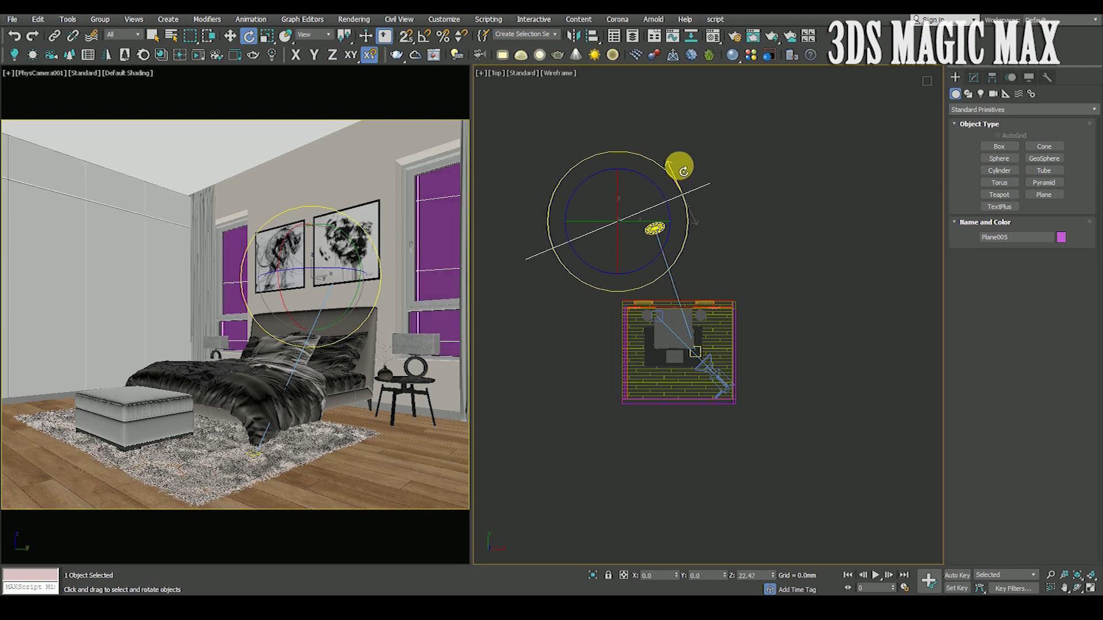
key(w)
drag(628, 197, 637, 160)
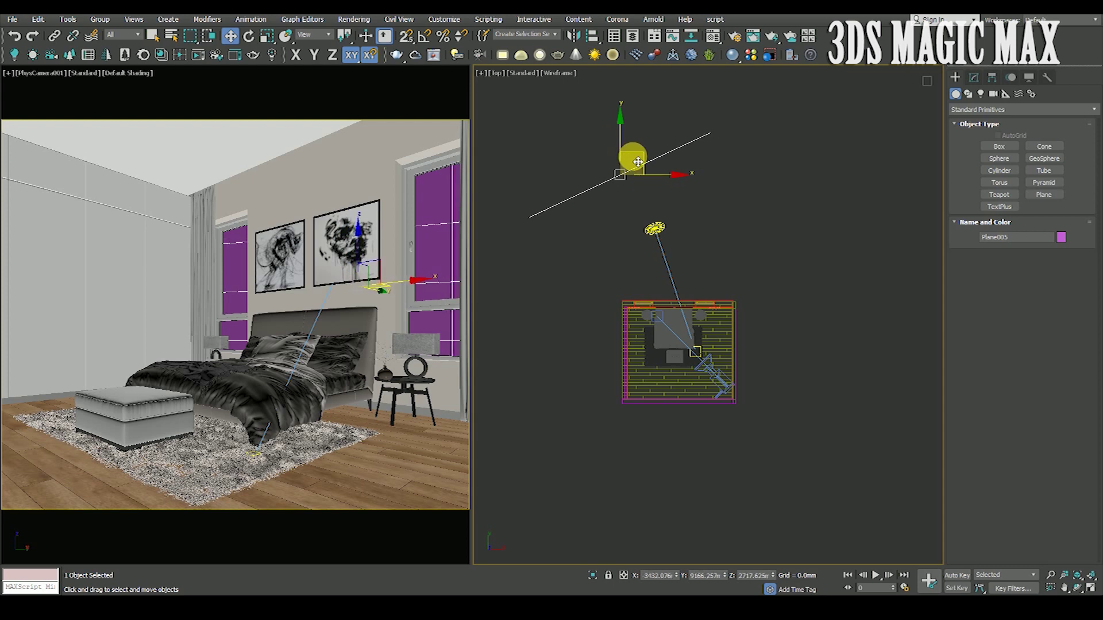
Show the front view and set the plane's length and width segments to 1.
key(f)
click(974, 77)
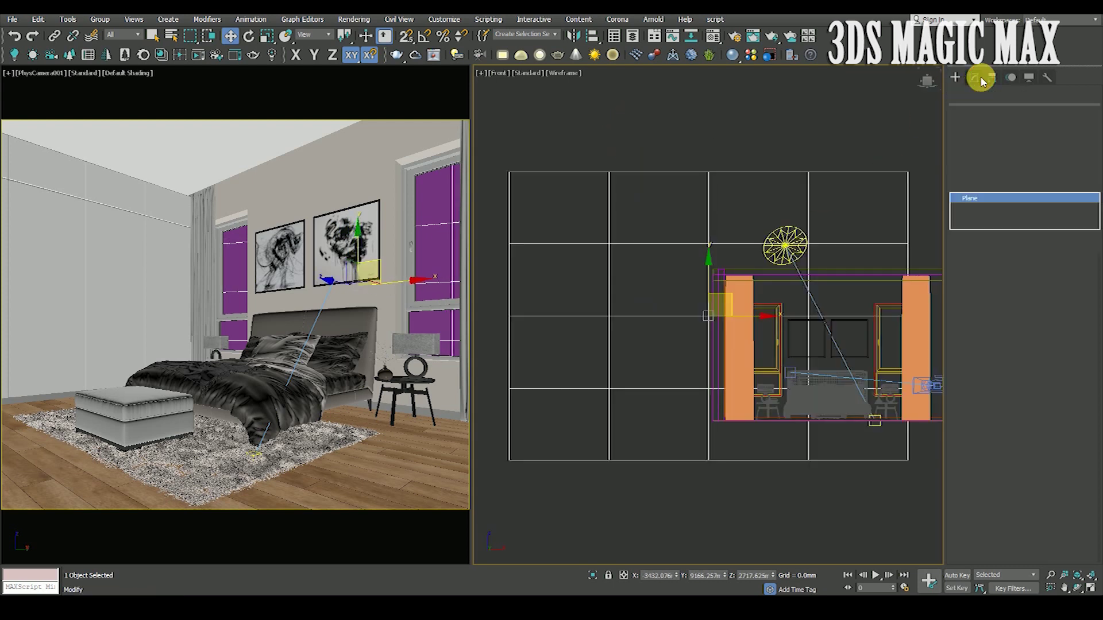
right_click(1057, 313)
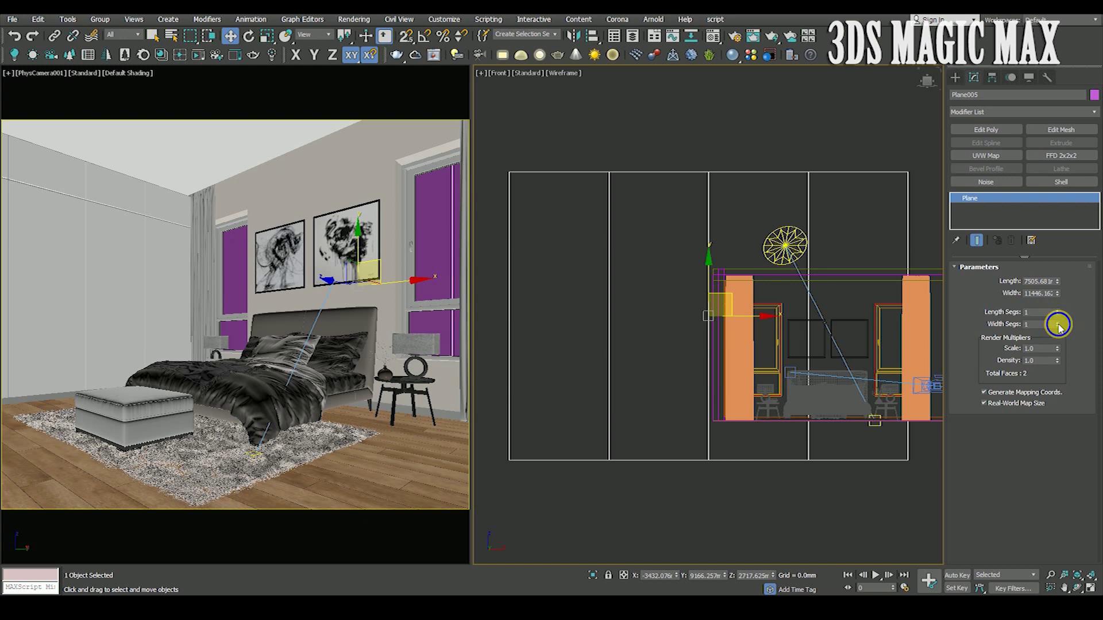
scroll(711, 247, down, 3)
drag(704, 225, 699, 202)
key(ctrl+z)
Deselect the plane, shade the front view and change the unused 18 - Default material to CoronaLightMtl.
click(655, 143)
key(F3)
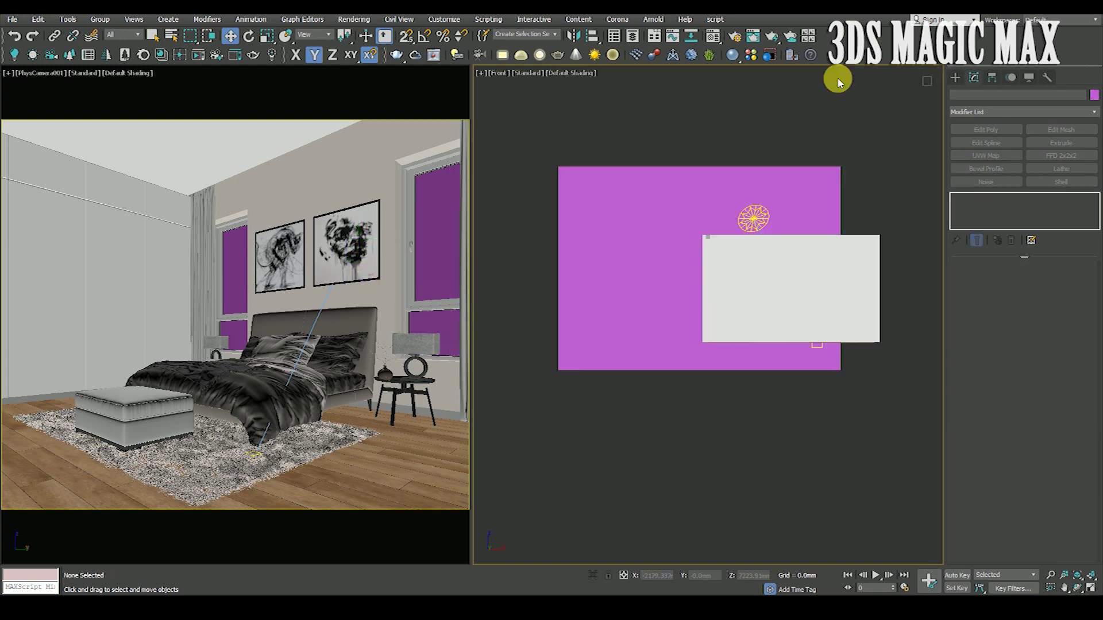
click(712, 38)
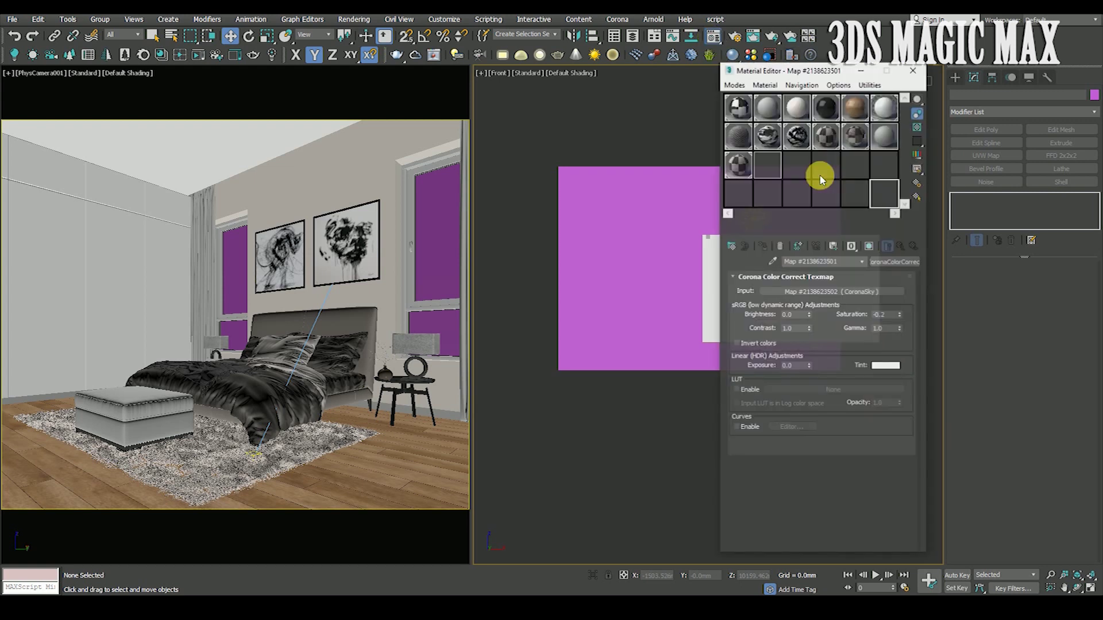
click(885, 162)
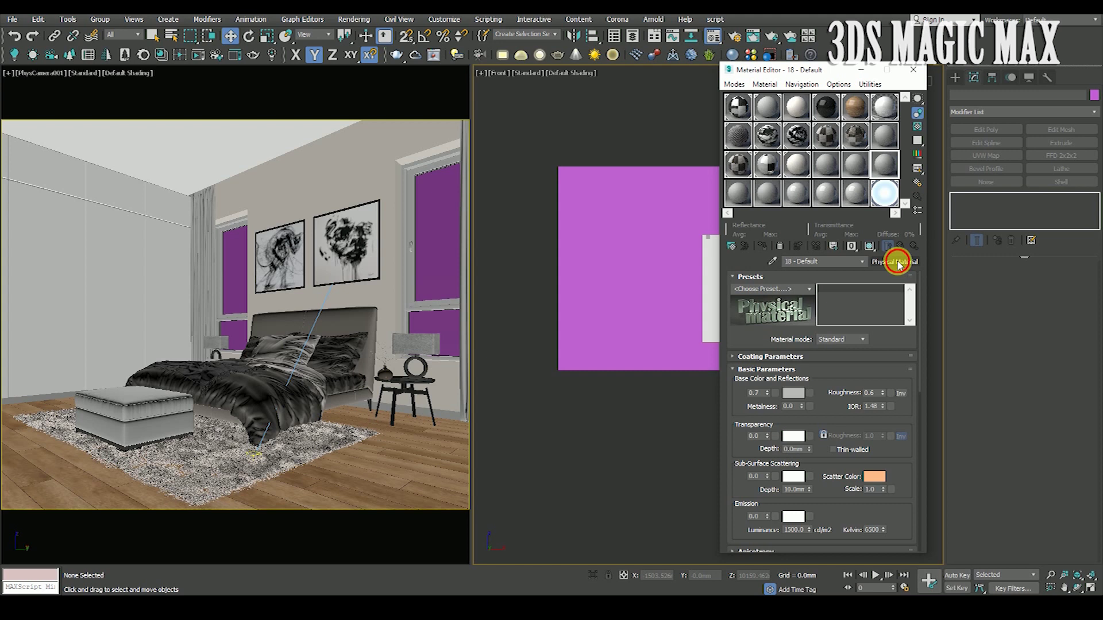
click(900, 263)
click(393, 317)
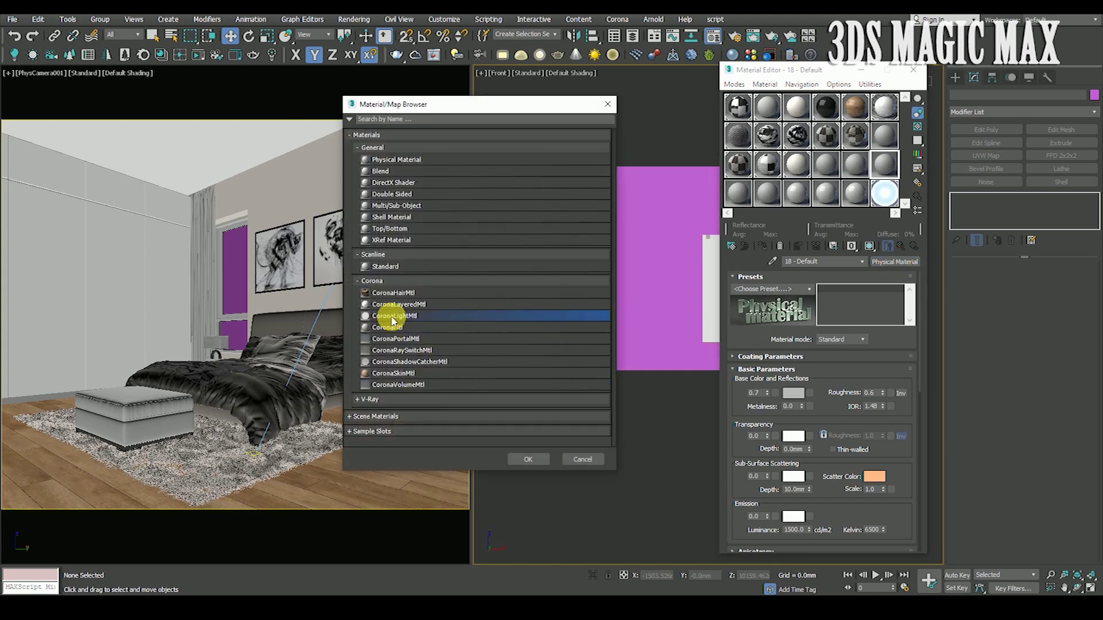
click(528, 459)
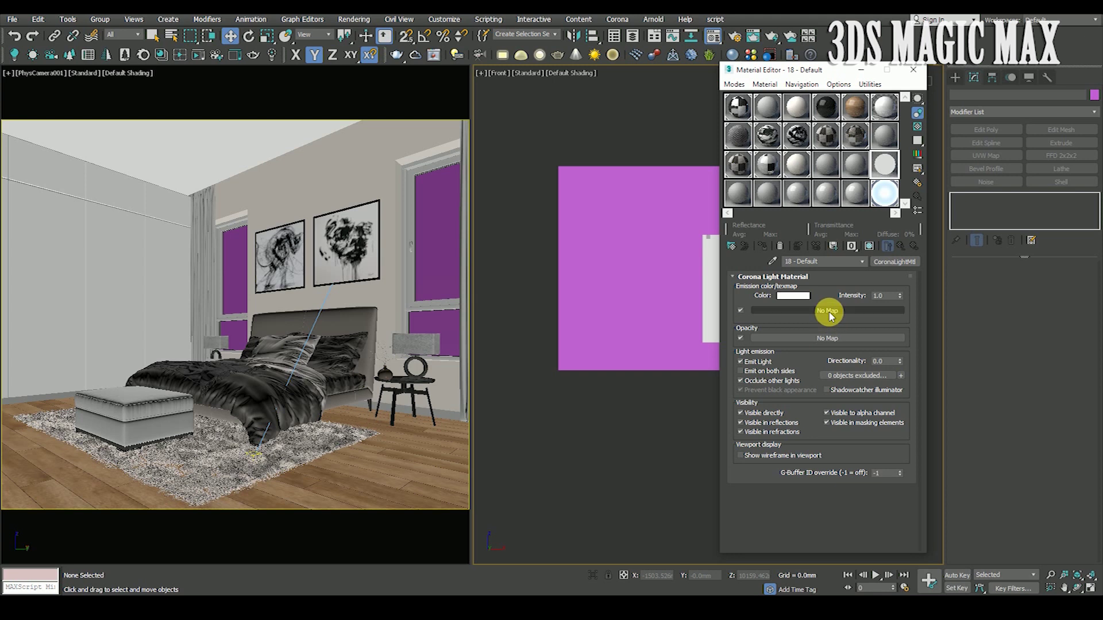
Load panorama.jpg from the BG folder as a Bitmap in the light material's emission texmap.
click(828, 314)
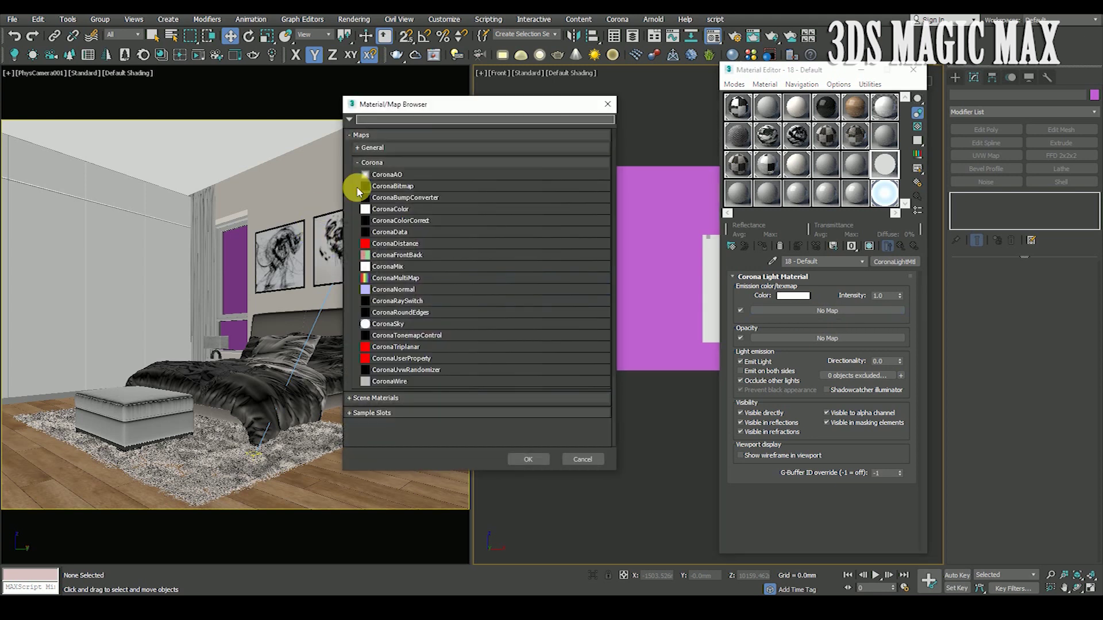
click(373, 163)
click(372, 148)
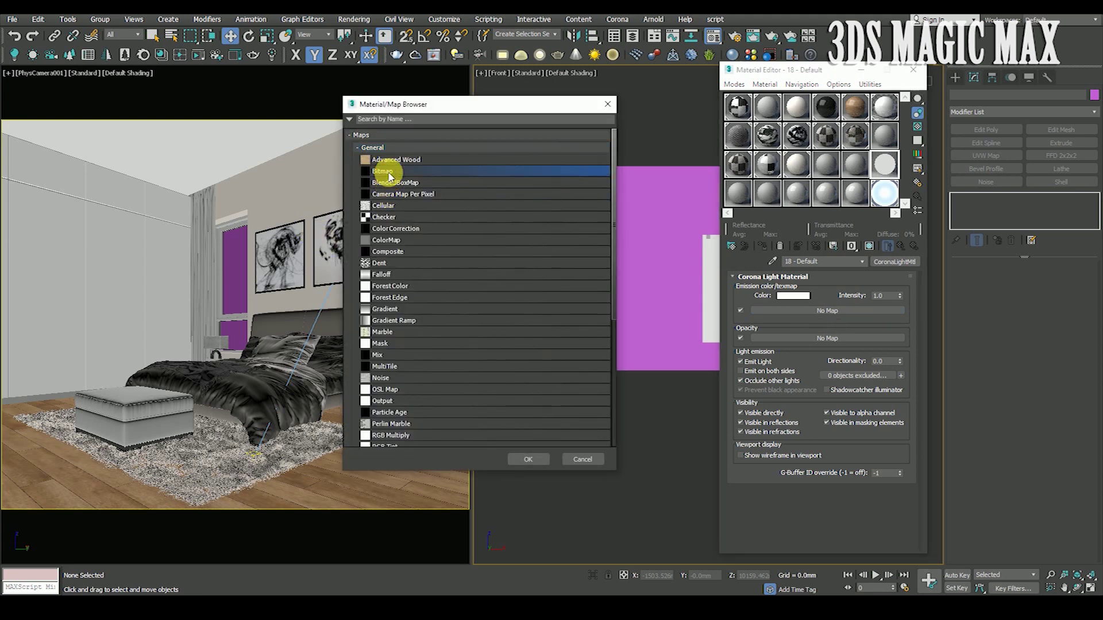
click(517, 459)
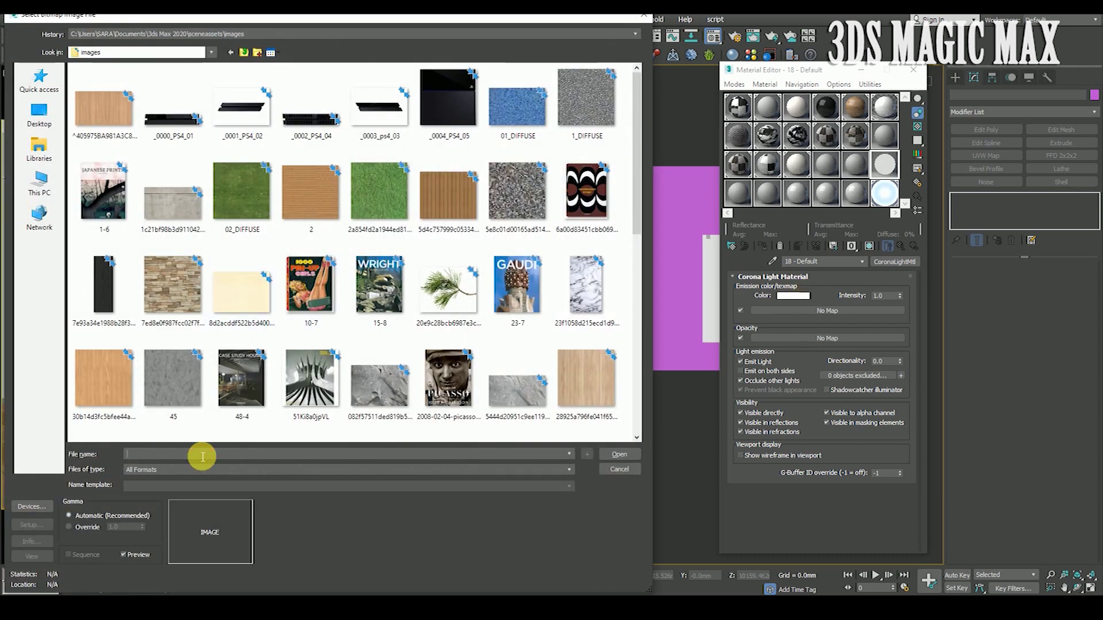
key(Return)
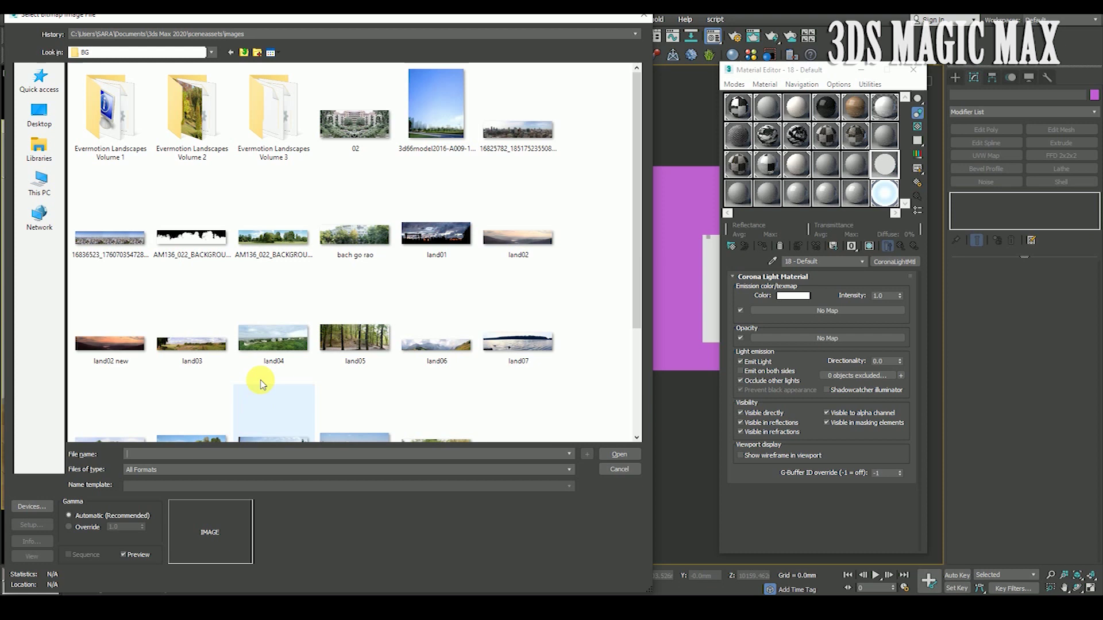
scroll(603, 216, down, 3)
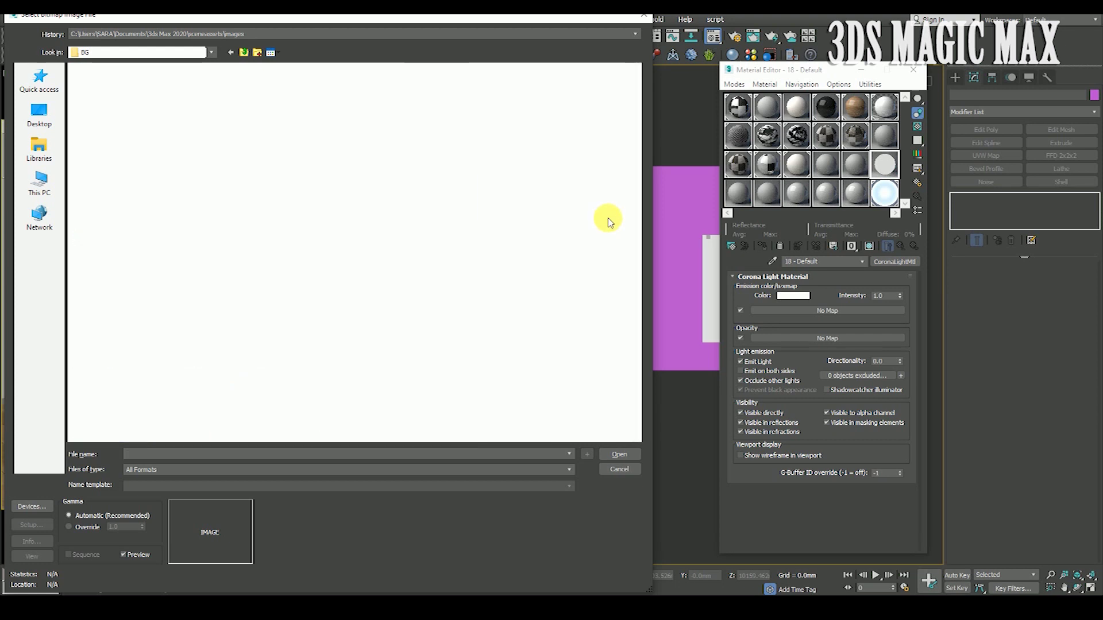
click(359, 396)
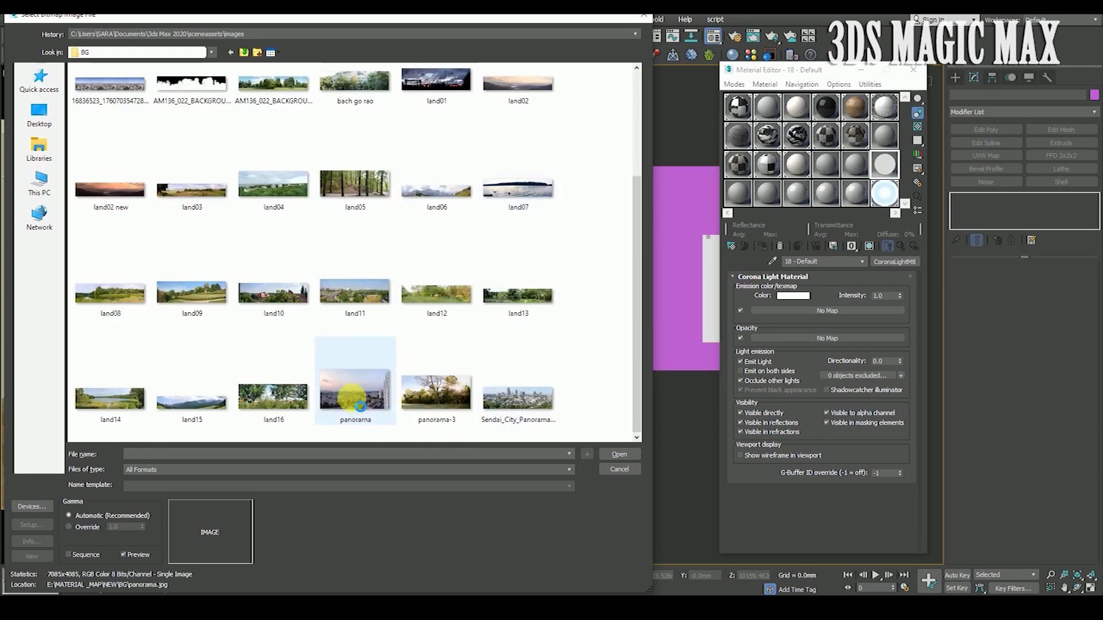
click(618, 454)
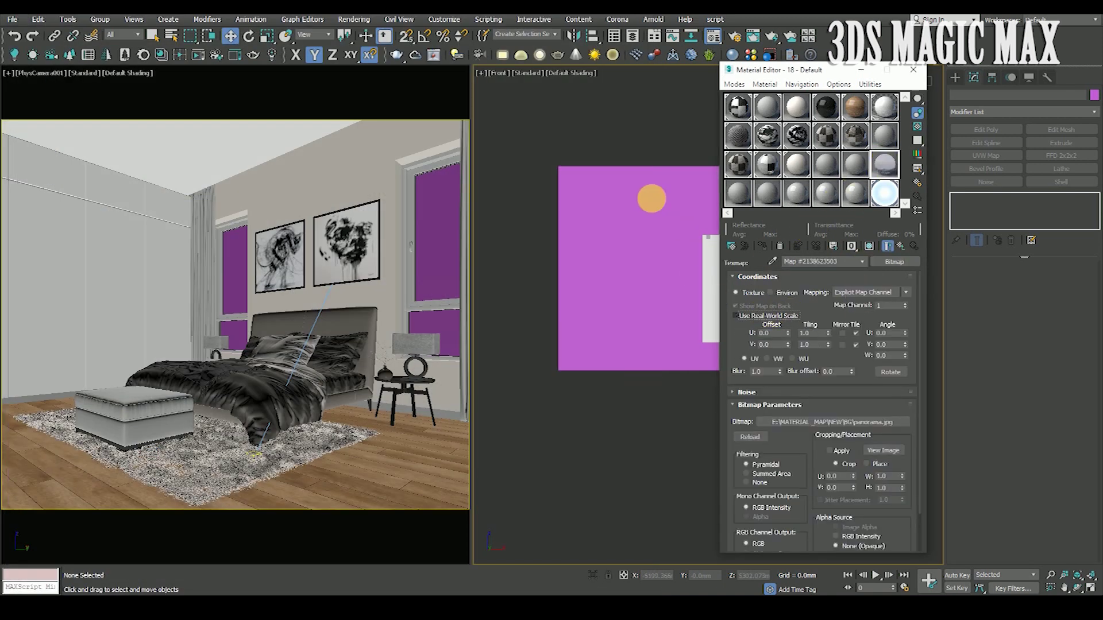
Assign the panorama light material to the backdrop plane outside the windows.
click(649, 197)
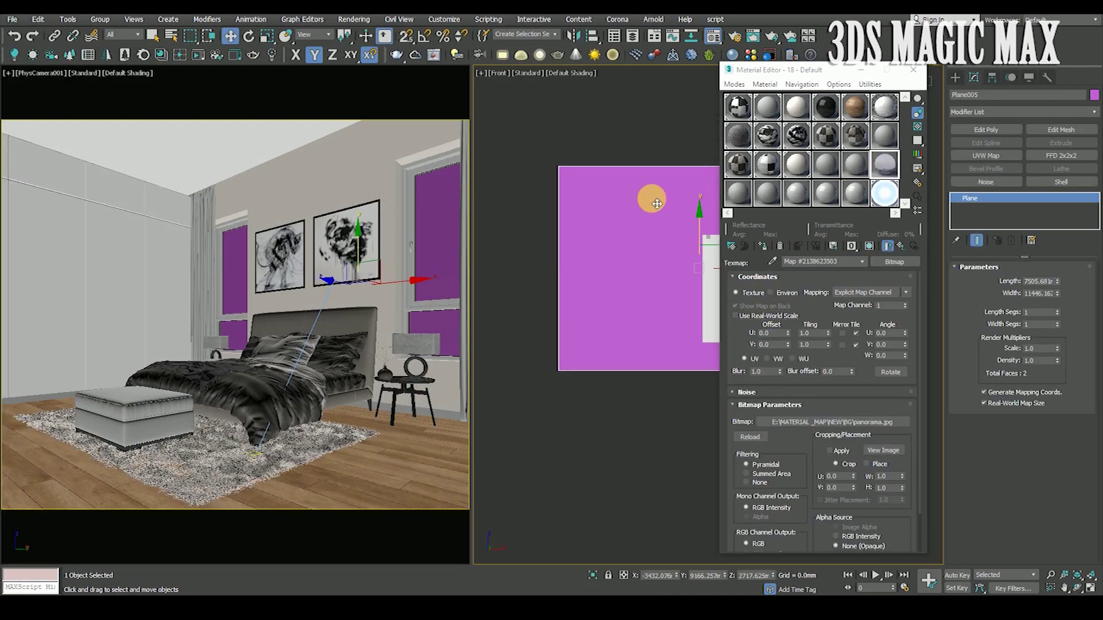
click(762, 246)
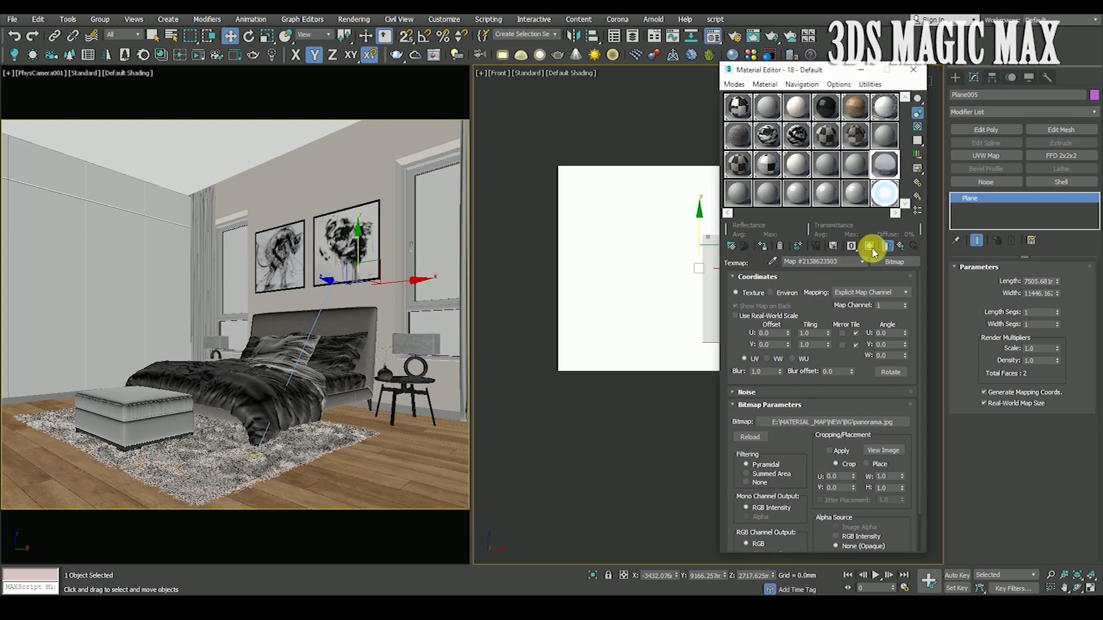
Return to the panorama light material's main level and set its emission color to black.
click(902, 248)
click(793, 296)
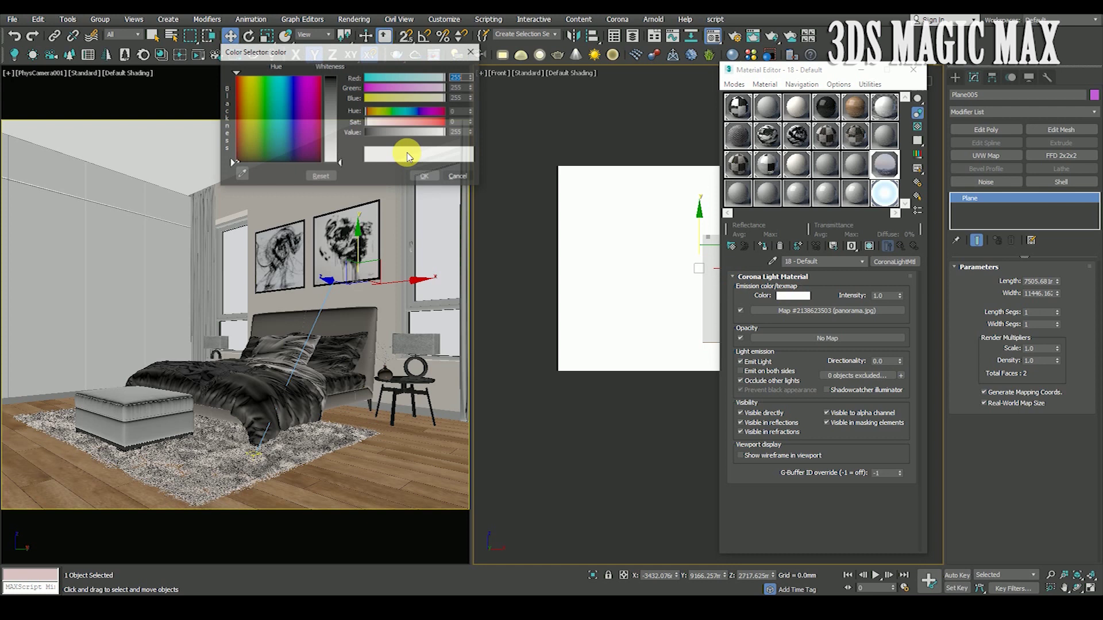
drag(340, 162, 340, 75)
click(424, 178)
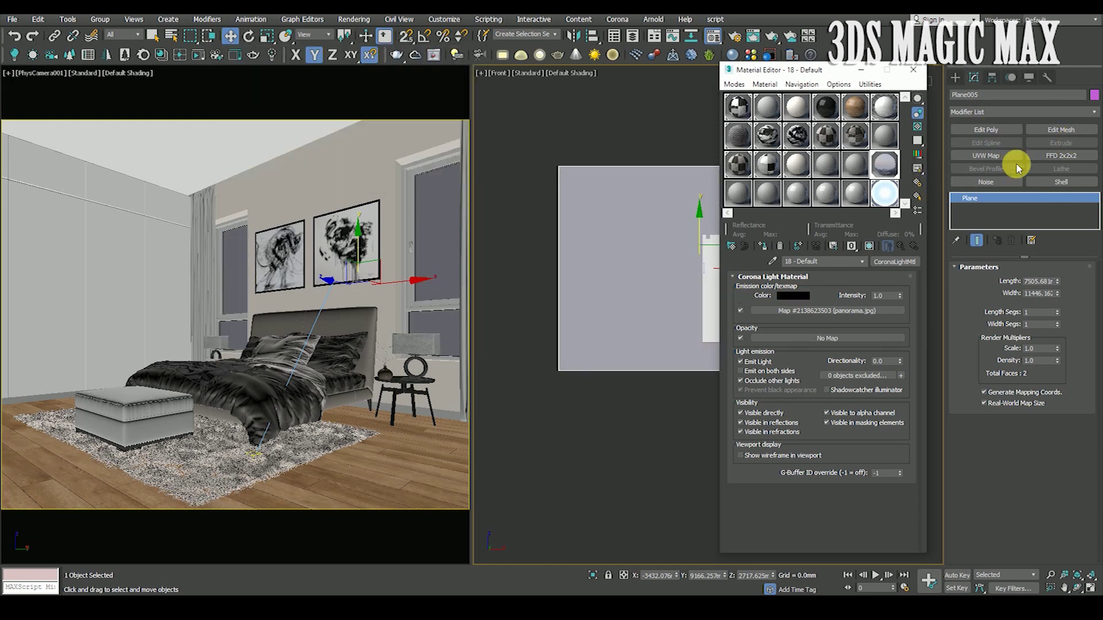
Add a UVW Map modifier with Box mapping to the backdrop plane and fit it to the plane.
click(998, 156)
drag(997, 359, 992, 290)
click(993, 382)
drag(996, 345, 978, 324)
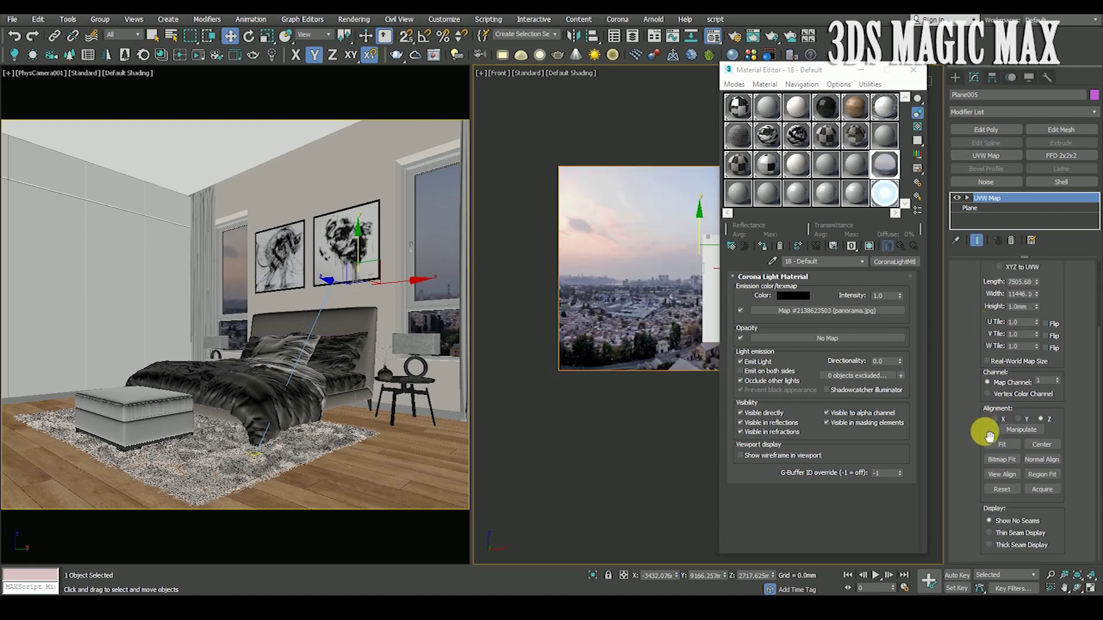
click(1000, 444)
Lower the backdrop plane to about Z 1703 mm and move it closer to the room in the top view.
scroll(604, 316, down, 3)
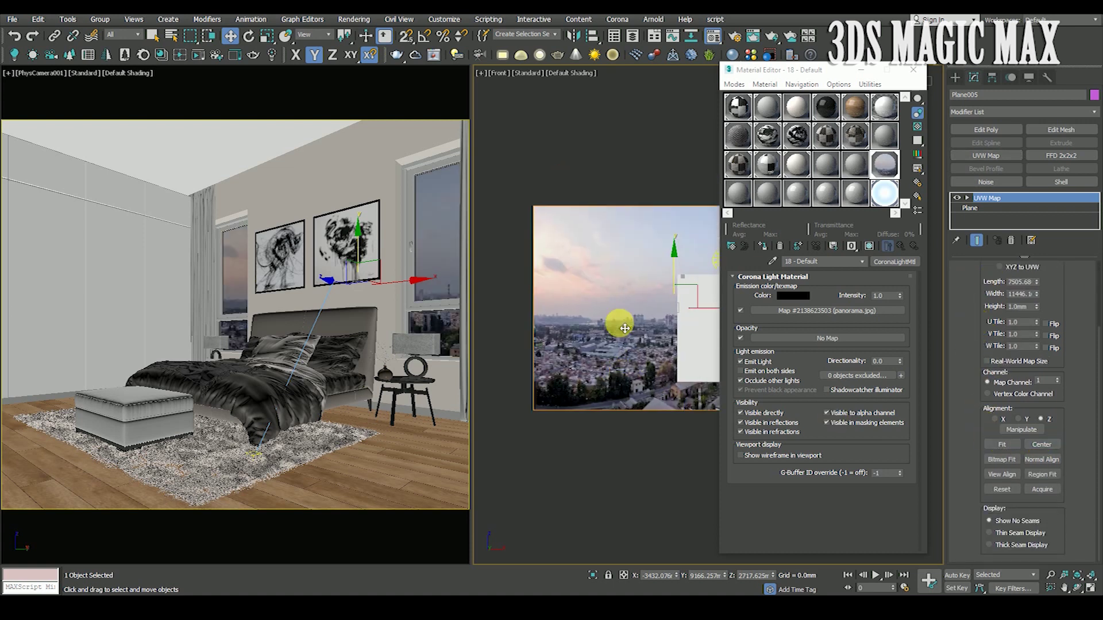
middle_drag(623, 357, 562, 284)
drag(587, 266, 587, 280)
key(t)
scroll(574, 312, down, 5)
scroll(568, 286, up, 5)
scroll(569, 284, down, 2)
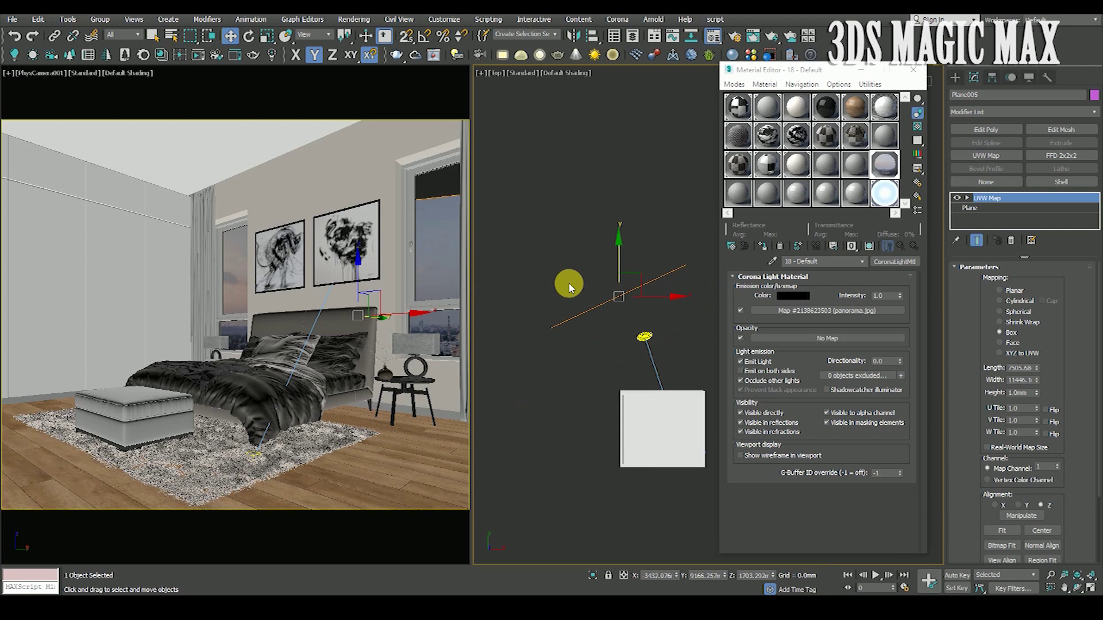
drag(647, 280, 666, 309)
Lower the backdrop plane to about Z 1529 mm in the front view and shift it to about Y 7230 mm in the top view.
key(f)
scroll(645, 325, up, 3)
scroll(645, 325, down, 2)
middle_drag(650, 337, 631, 342)
scroll(665, 316, up, 1)
drag(663, 298, 664, 303)
key(t)
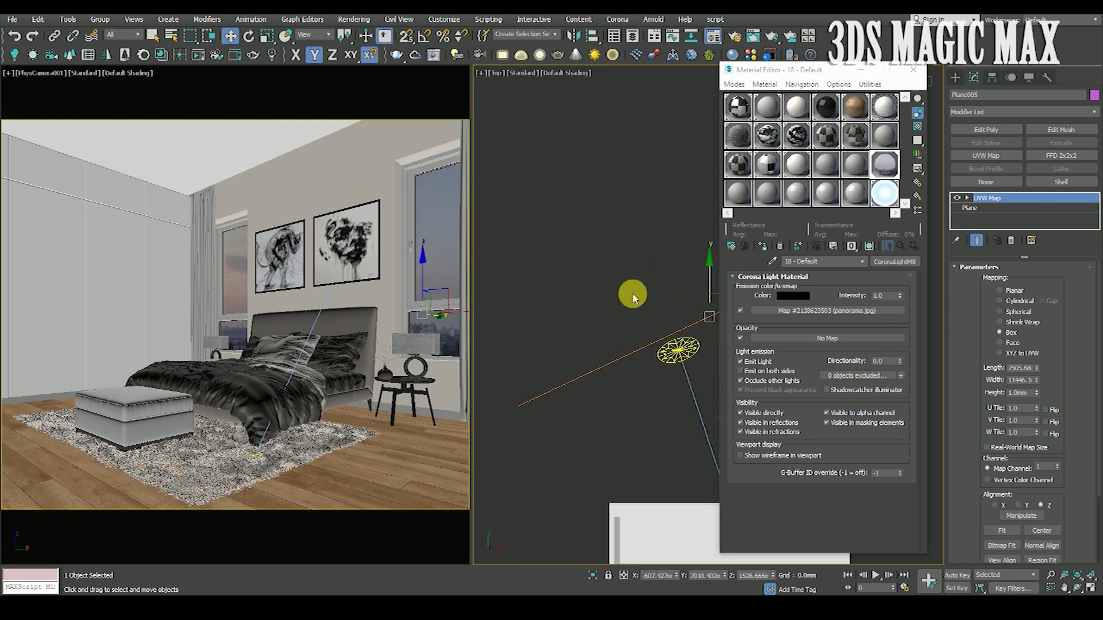
scroll(663, 303, down, 2)
drag(679, 284, 679, 281)
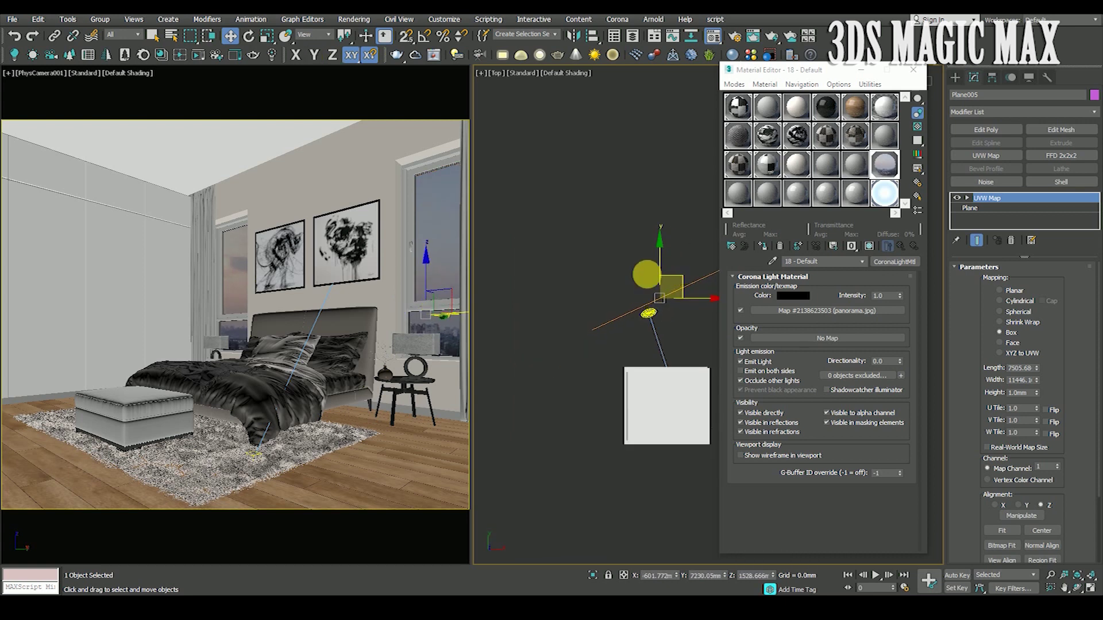
Deselect the backdrop plane and display both the camera and top views in wireframe.
click(558, 237)
right_click(409, 320)
key(F4)
right_click(498, 278)
key(F3)
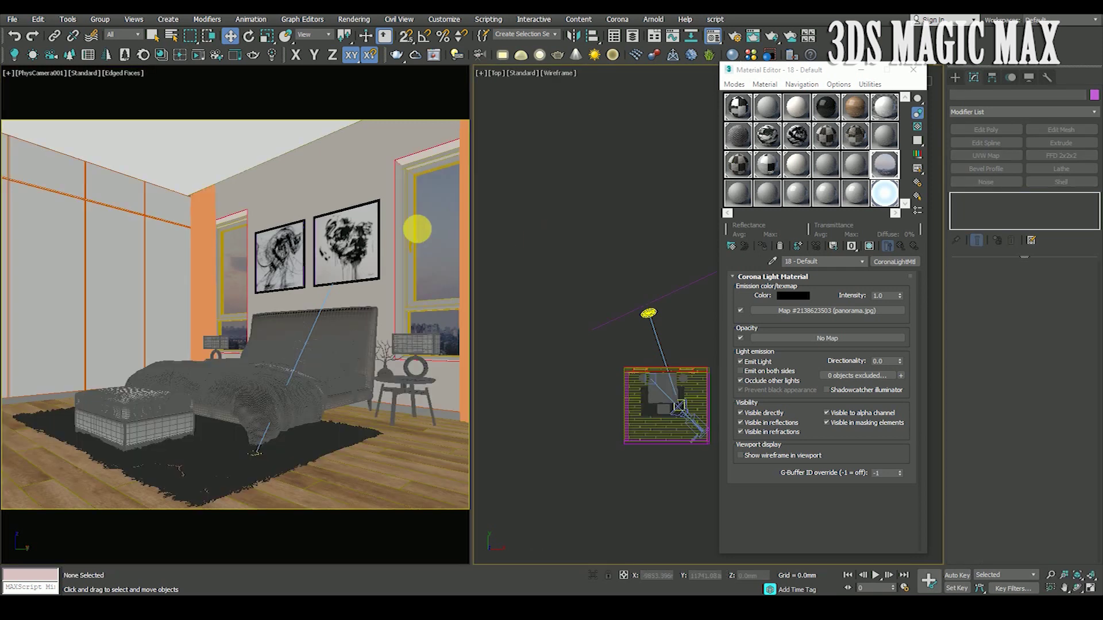
right_click(414, 226)
key(F3)
Open the render setup, show the Corona frame buffer and render the PhysCamera001 view.
click(354, 19)
click(370, 78)
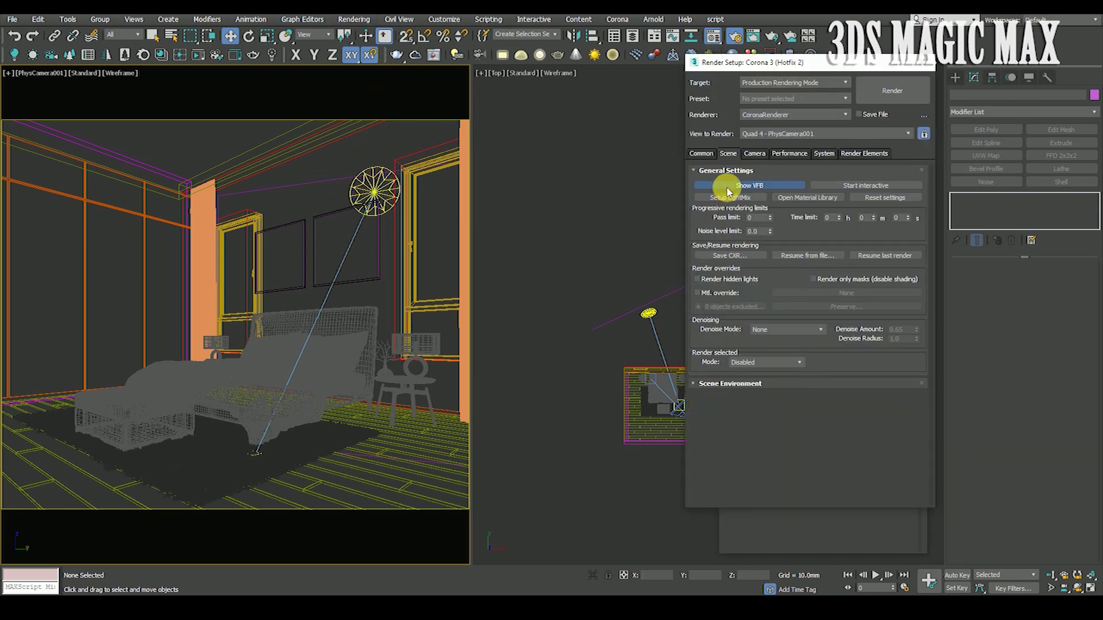
click(728, 185)
drag(443, 118, 501, 111)
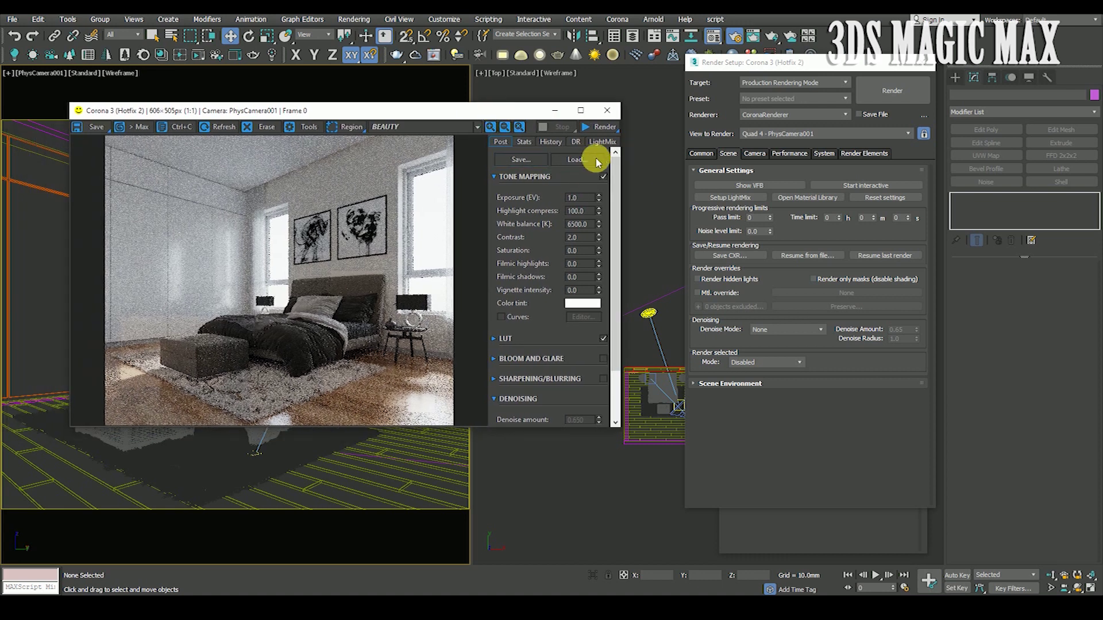
click(607, 132)
click(608, 141)
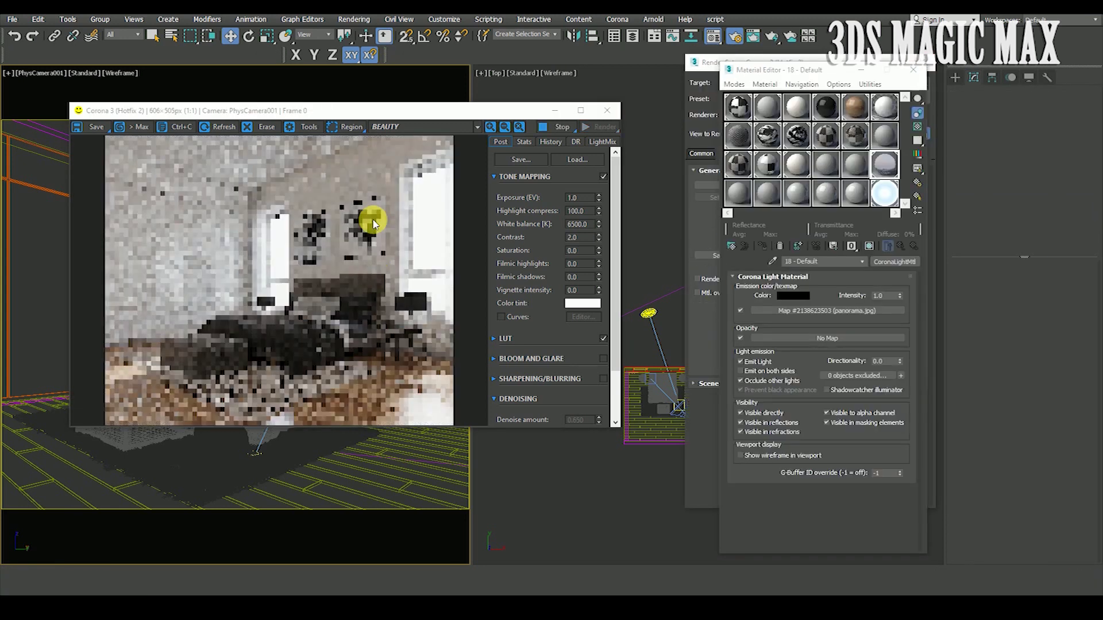
drag(371, 116, 348, 127)
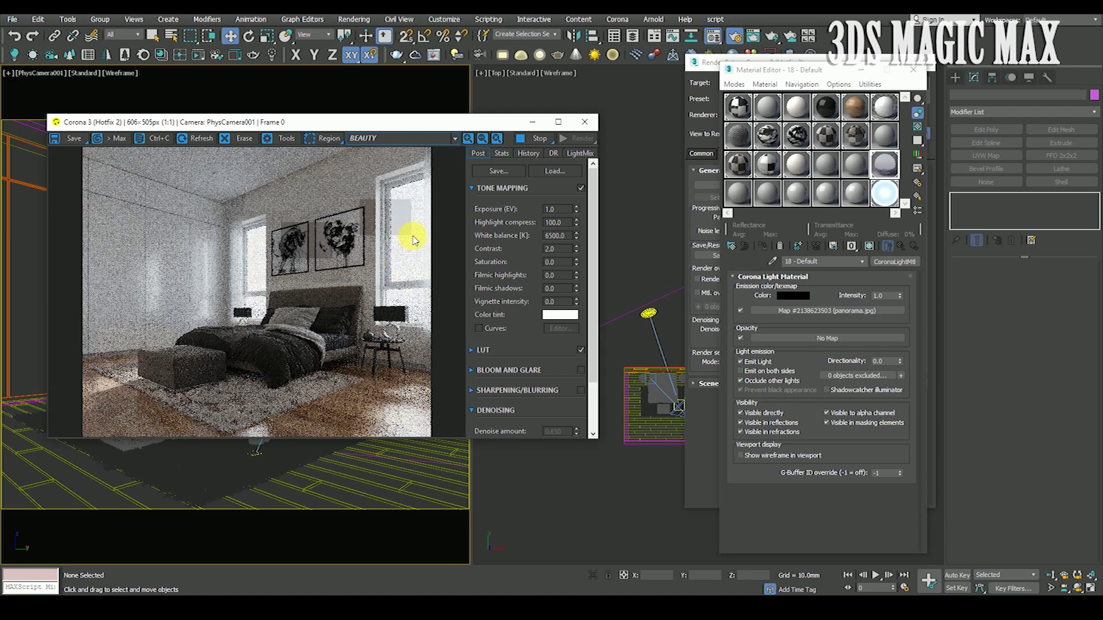
Set the tone mapping exposure to 2.0 EV for the running render.
scroll(406, 204, up, 1)
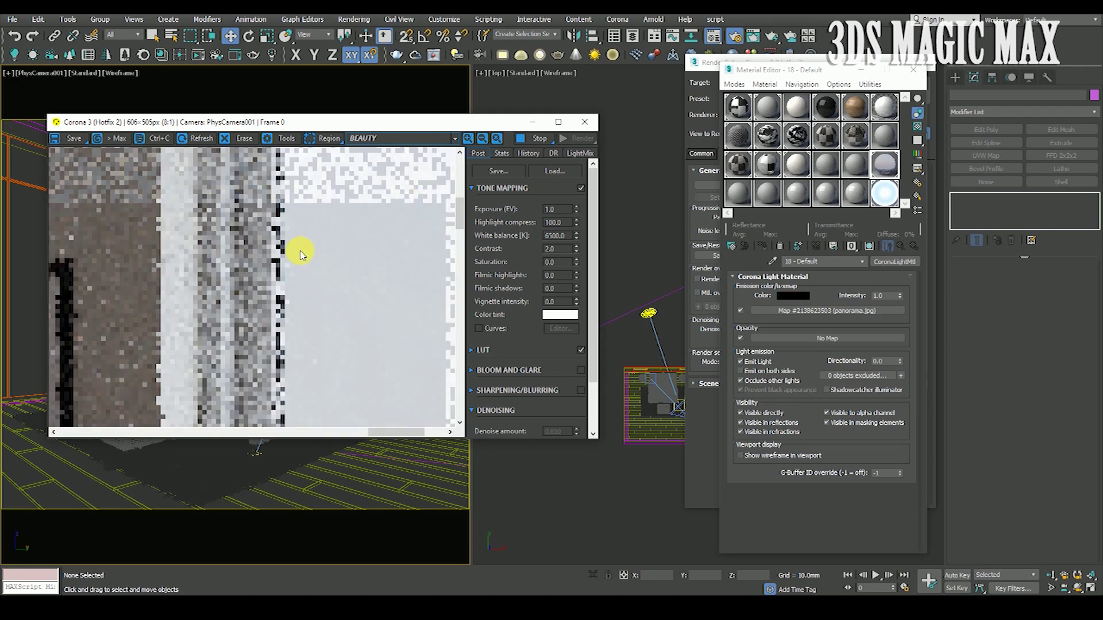
scroll(300, 255, down, 1)
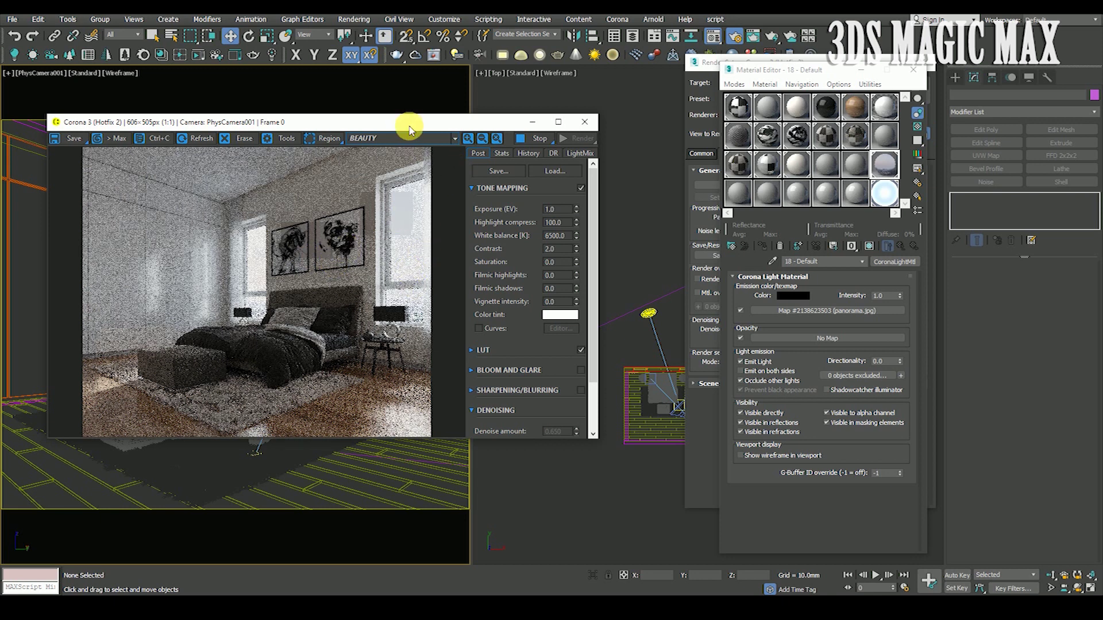
drag(408, 123, 387, 118)
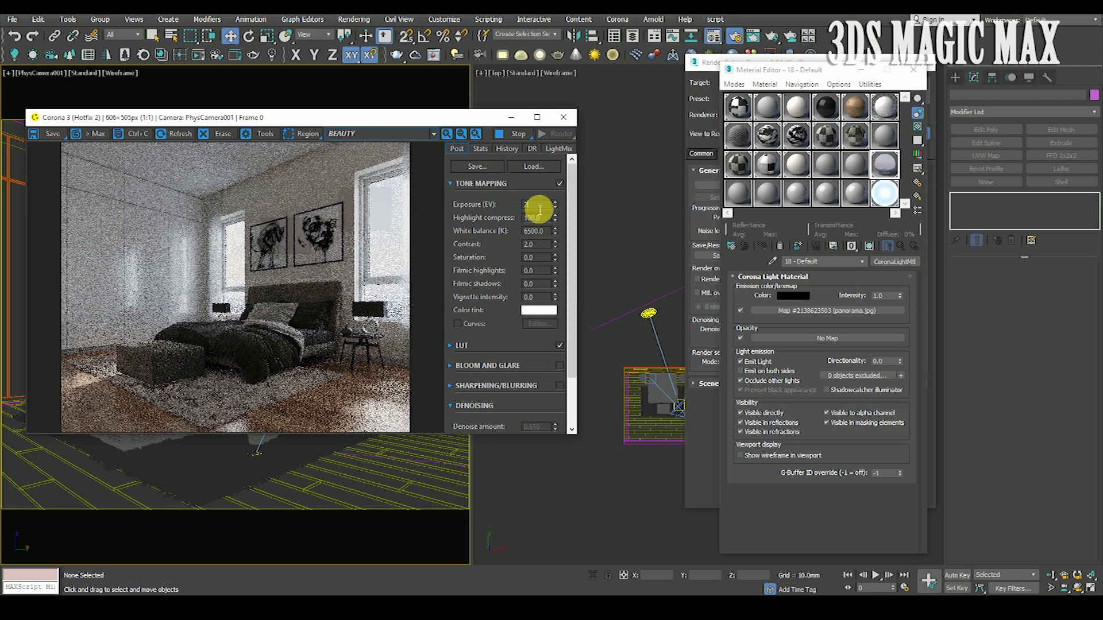
key(Return)
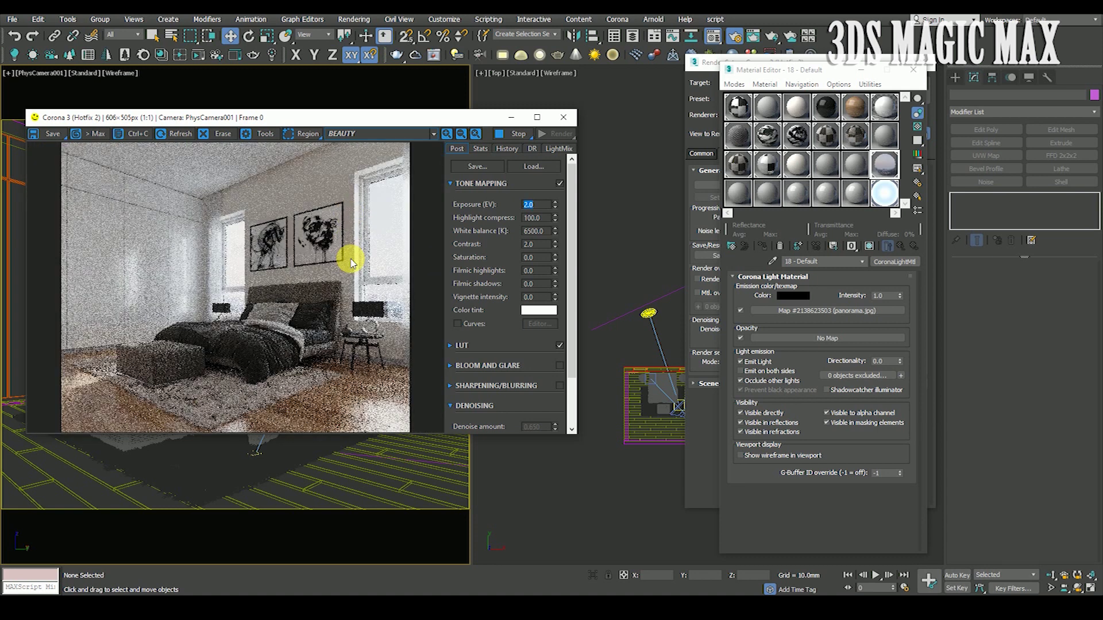
Examine the render closely around the windows, bedside table, floor and rug.
scroll(393, 316, up, 2)
scroll(382, 305, down, 2)
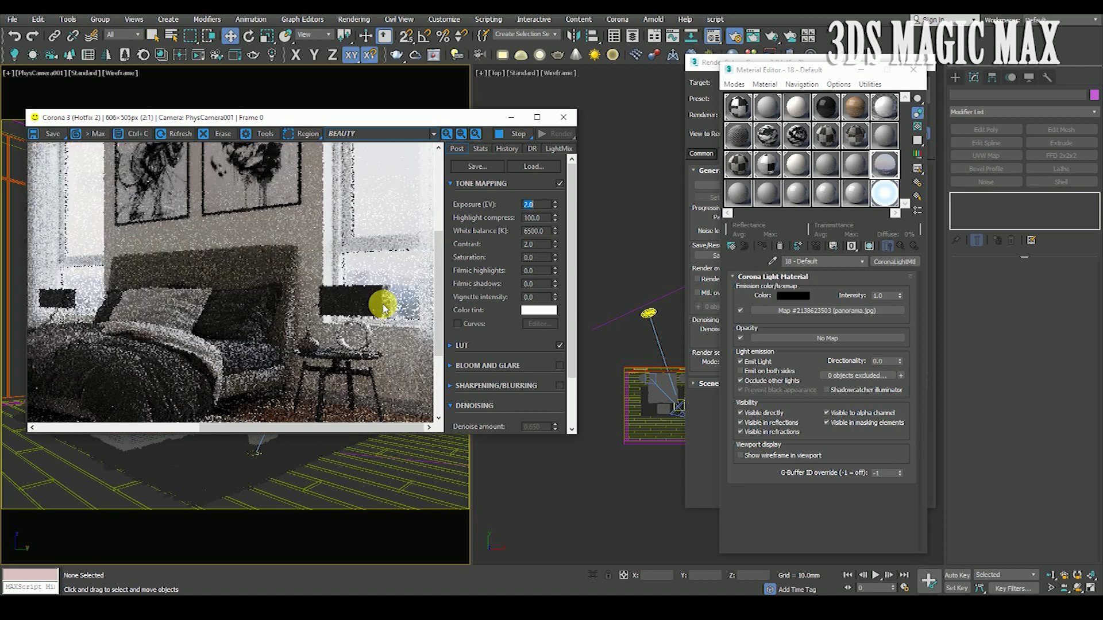
scroll(262, 304, up, 1)
scroll(247, 306, down, 1)
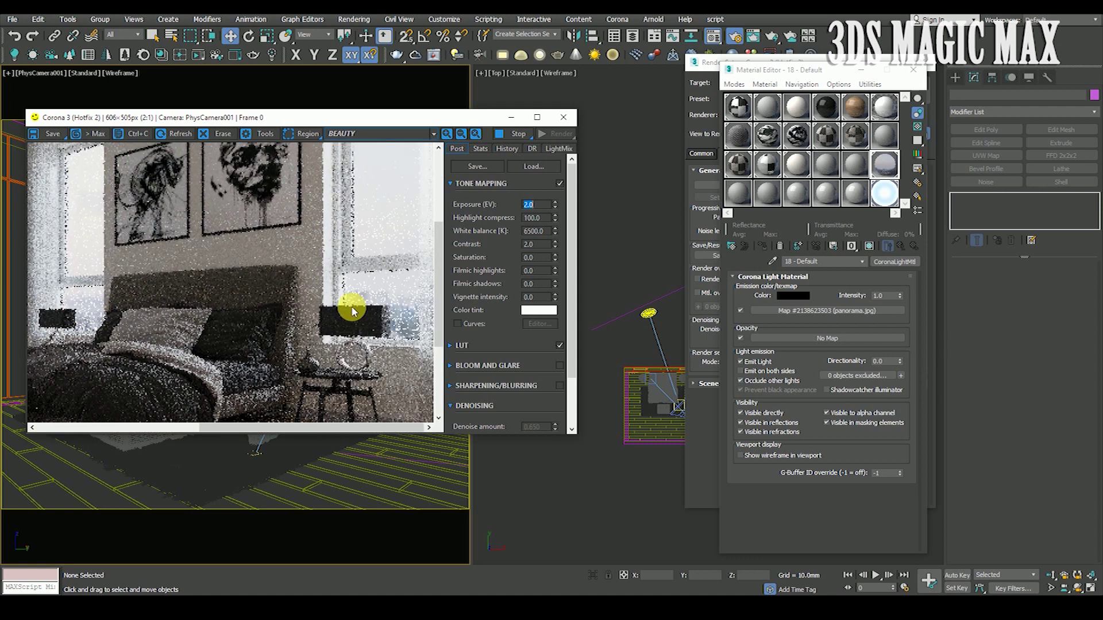
scroll(419, 310, up, 2)
scroll(368, 313, down, 1)
scroll(368, 313, down, 1)
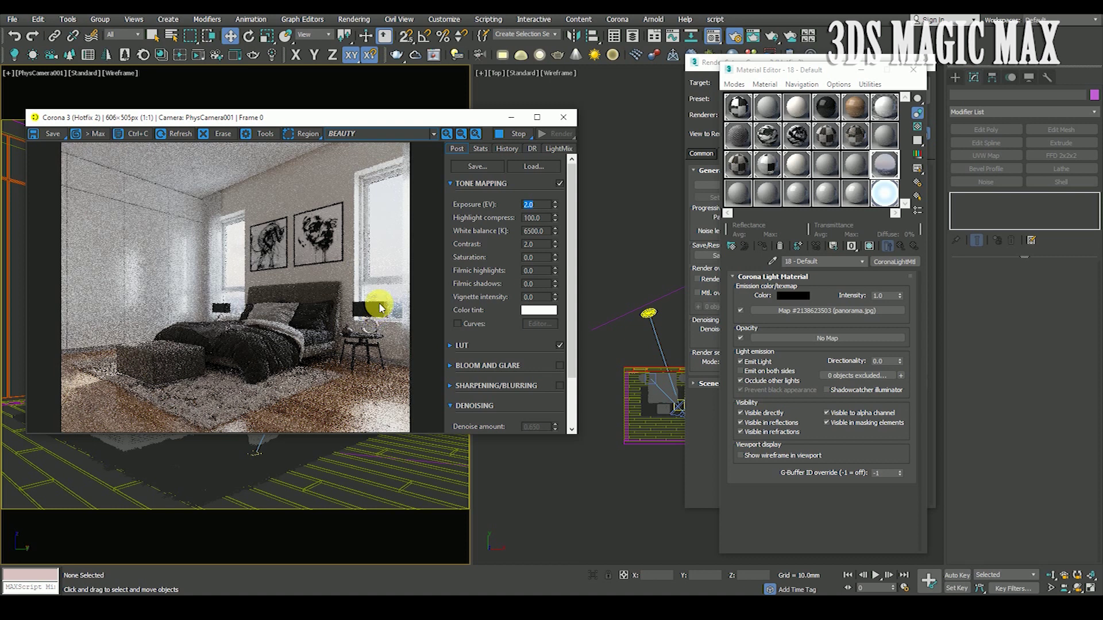
scroll(256, 247, up, 1)
scroll(268, 217, up, 2)
scroll(267, 217, down, 3)
scroll(221, 229, up, 3)
scroll(236, 230, down, 3)
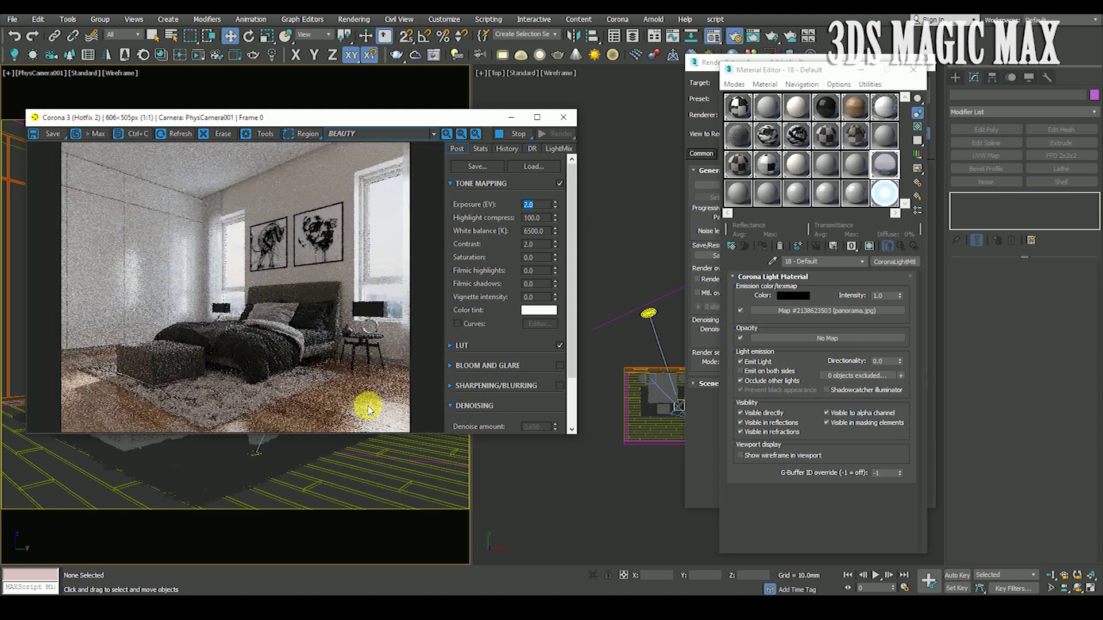
scroll(370, 401, up, 1)
scroll(312, 357, down, 1)
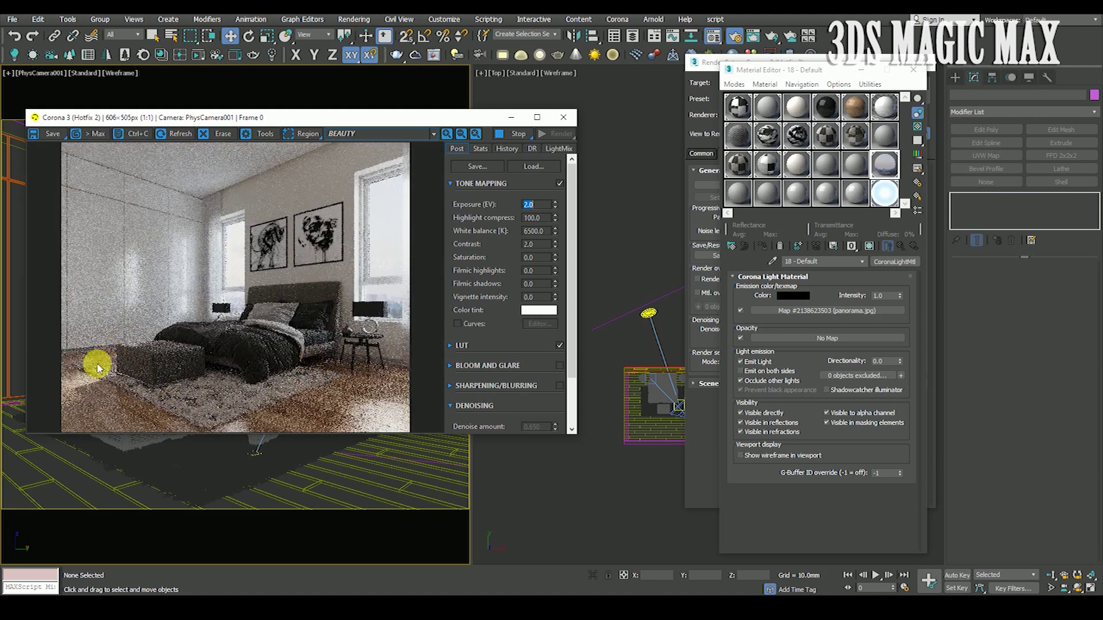
scroll(94, 364, up, 2)
scroll(204, 352, down, 1)
scroll(206, 356, down, 1)
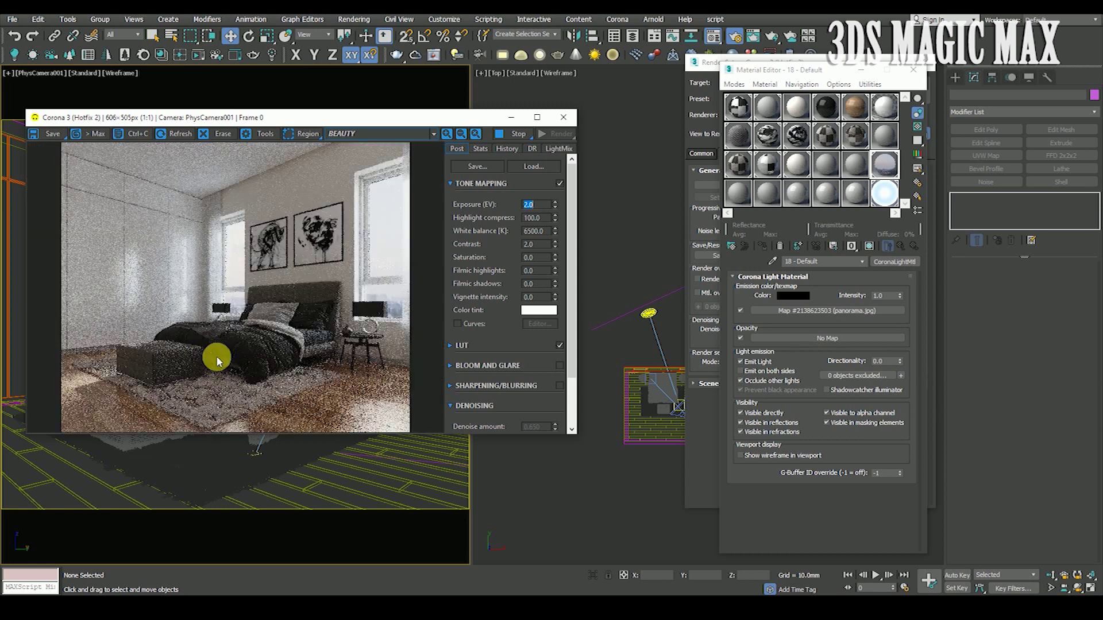
scroll(92, 359, up, 1)
scroll(89, 353, down, 1)
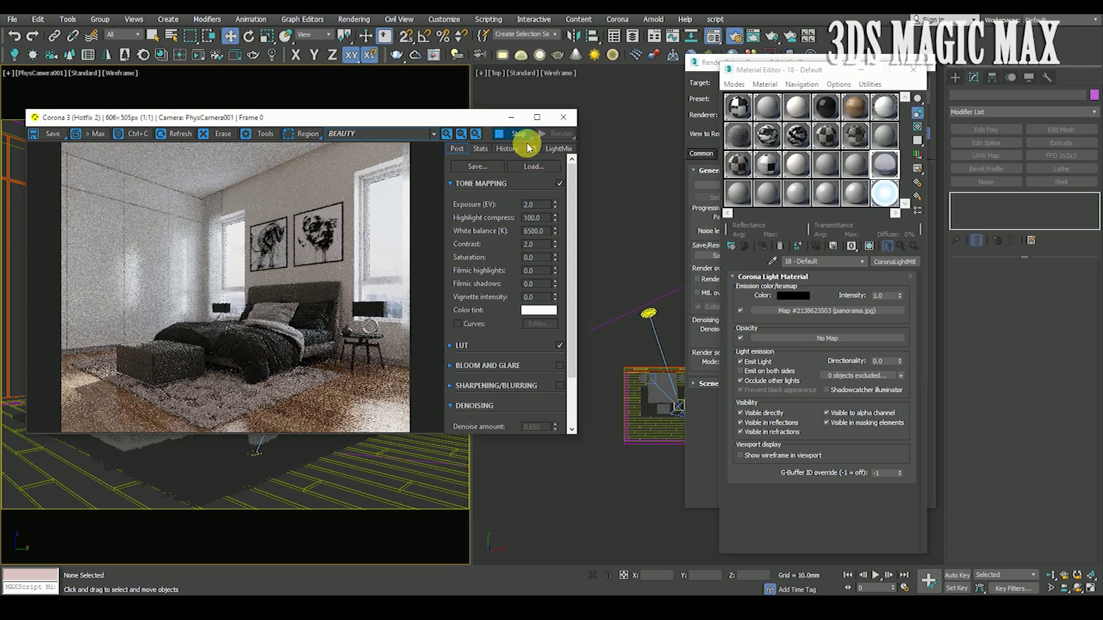
Close the render window and change the 06 - Default material to CoronaRaySwitchMtl, keeping the old material as sub-material.
click(566, 118)
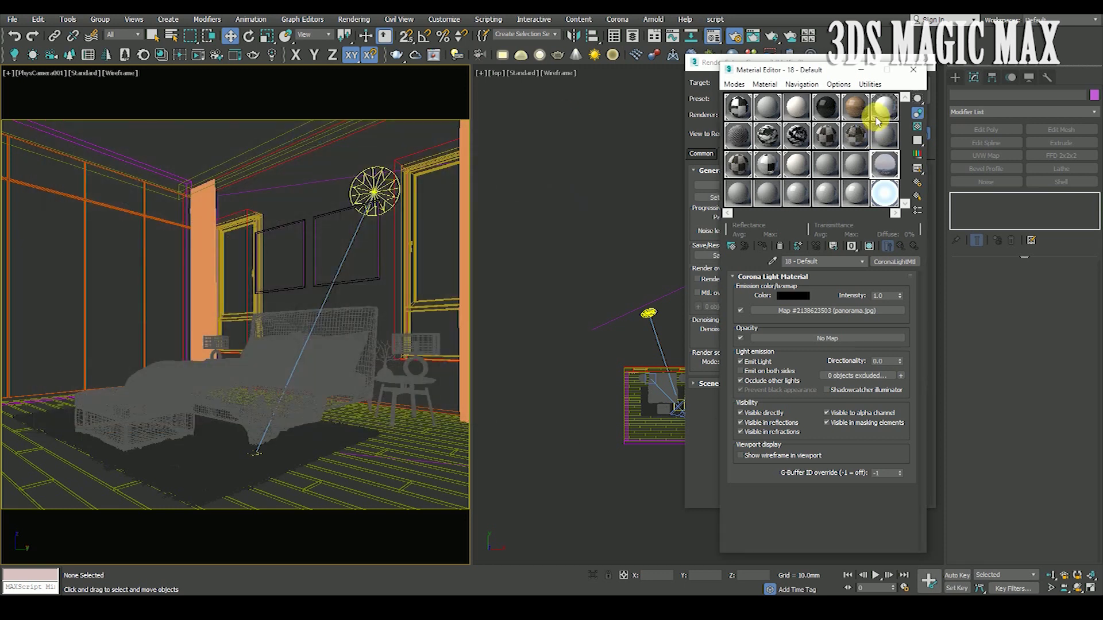
click(864, 110)
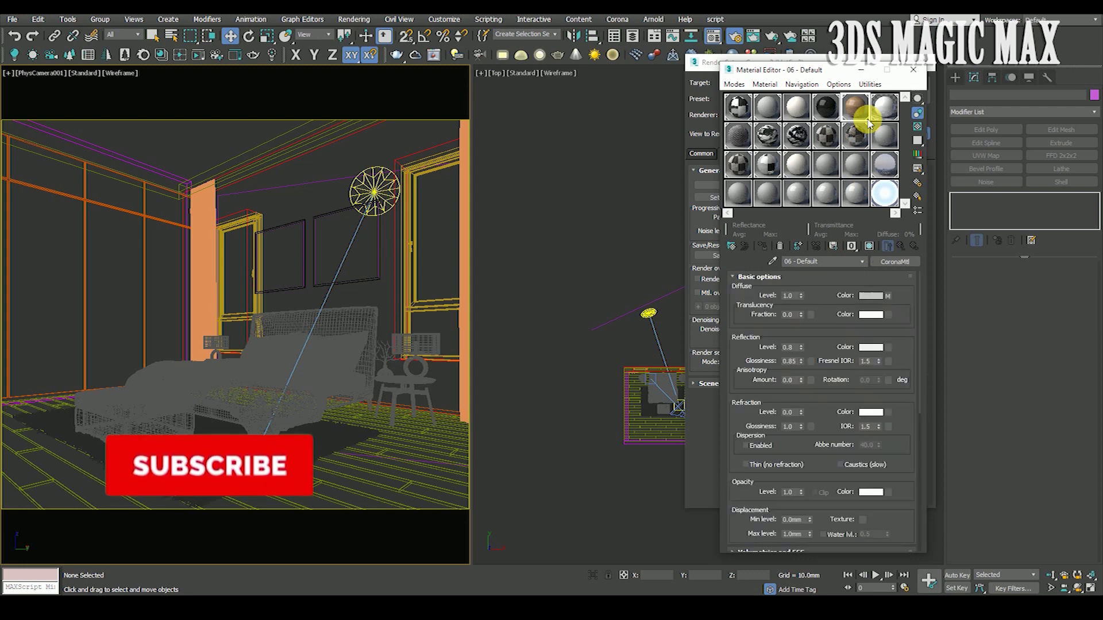
click(895, 261)
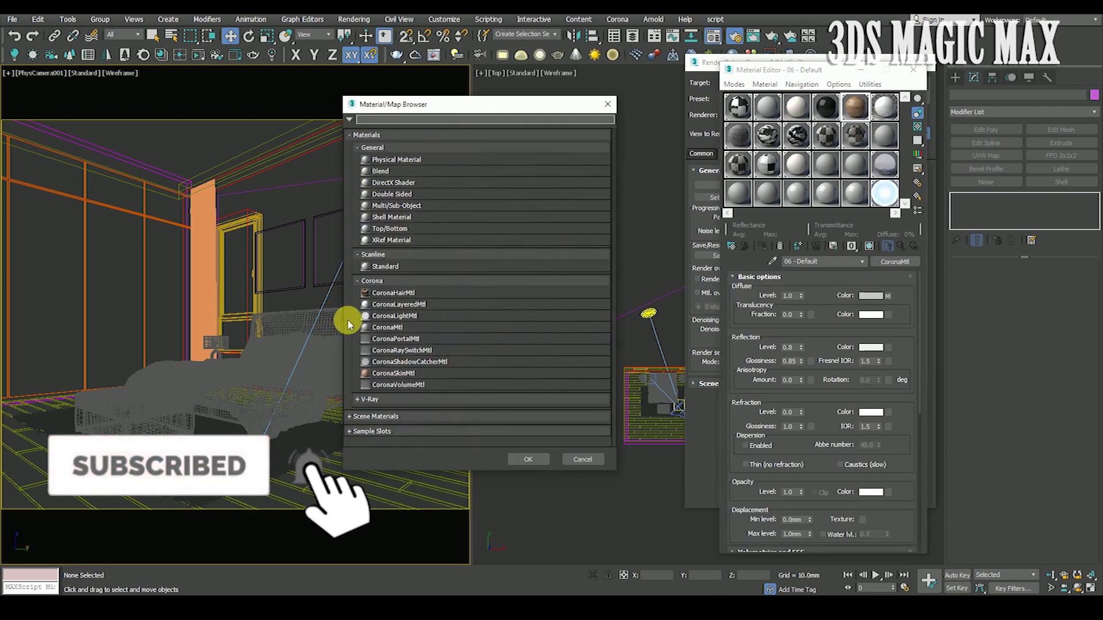
click(404, 351)
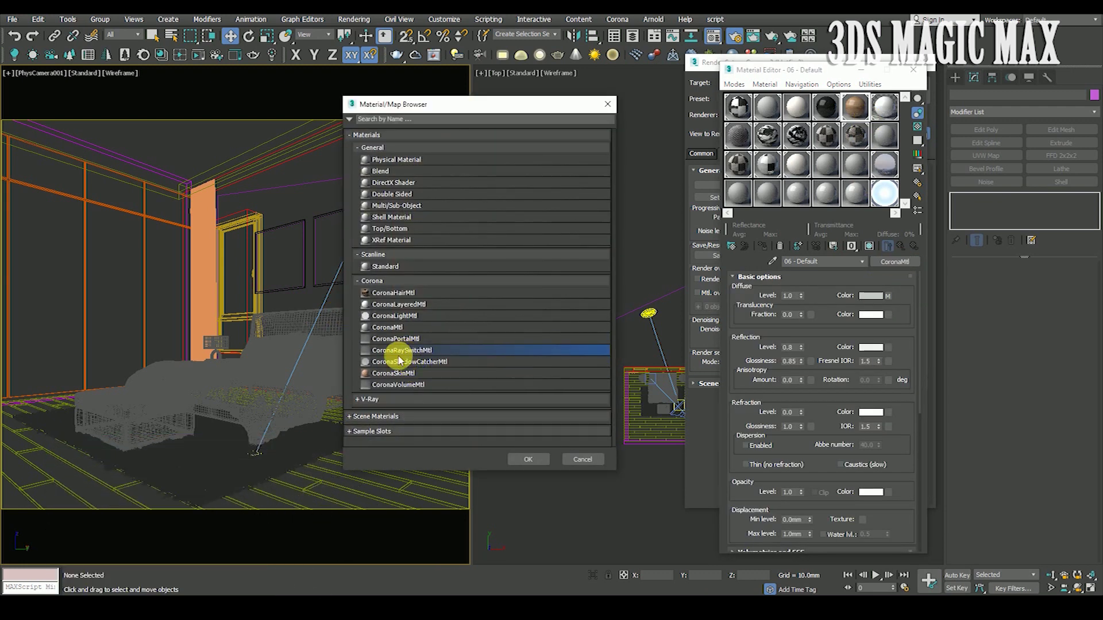
click(529, 459)
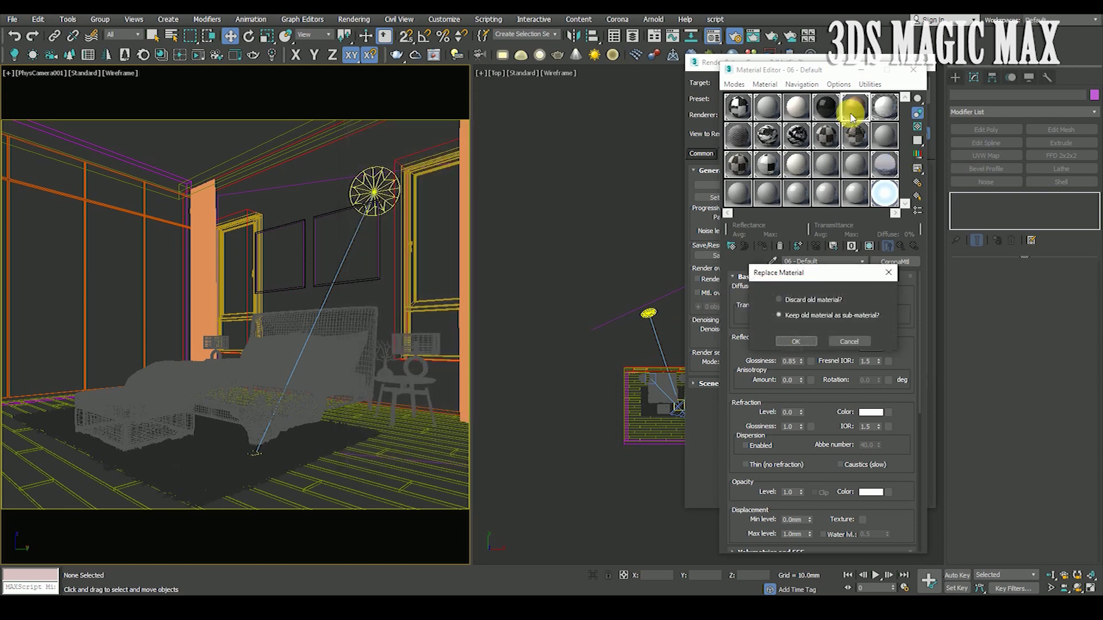
click(798, 341)
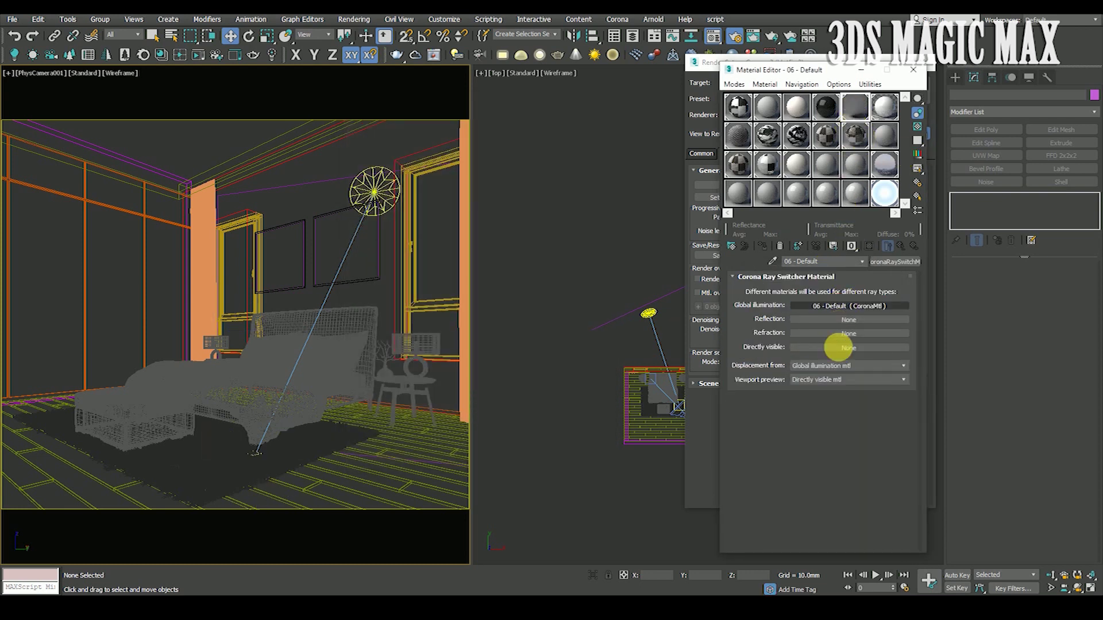
Instance the original 06 - Default CoronaMtl into the ray switcher's directly visible, refraction and reflection slots.
drag(828, 348, 825, 346)
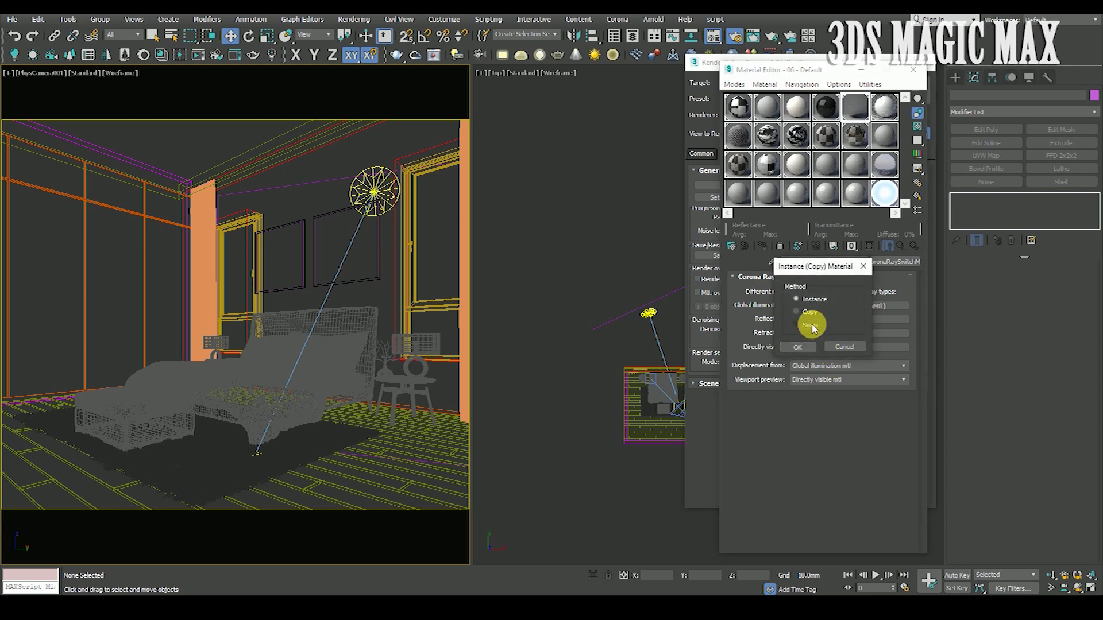
click(798, 347)
drag(841, 338, 844, 334)
click(810, 303)
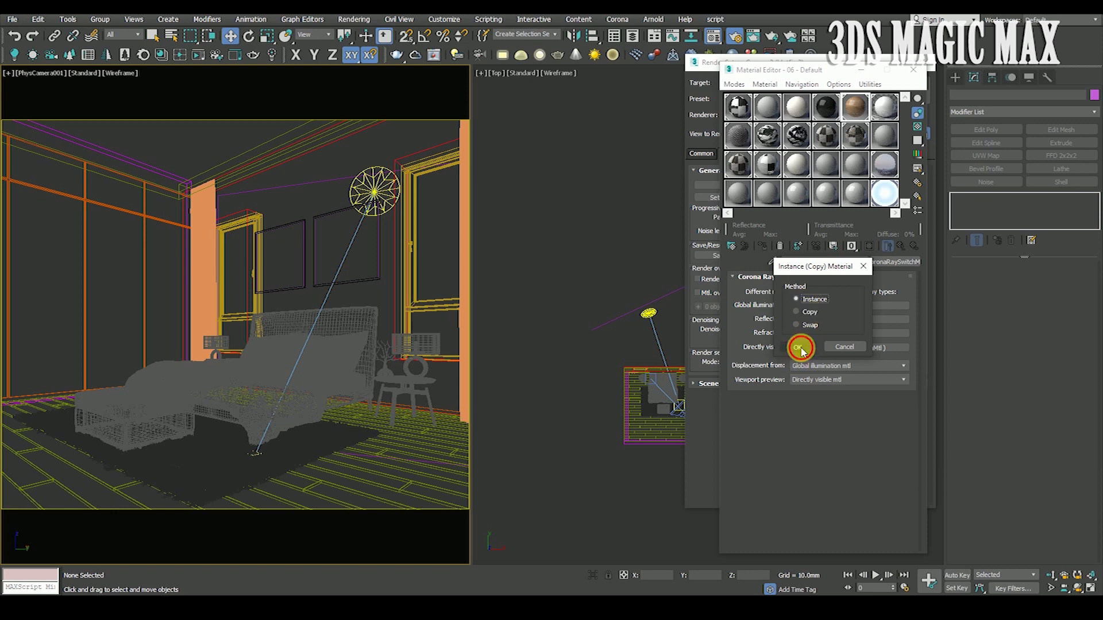
click(797, 347)
drag(862, 339, 851, 319)
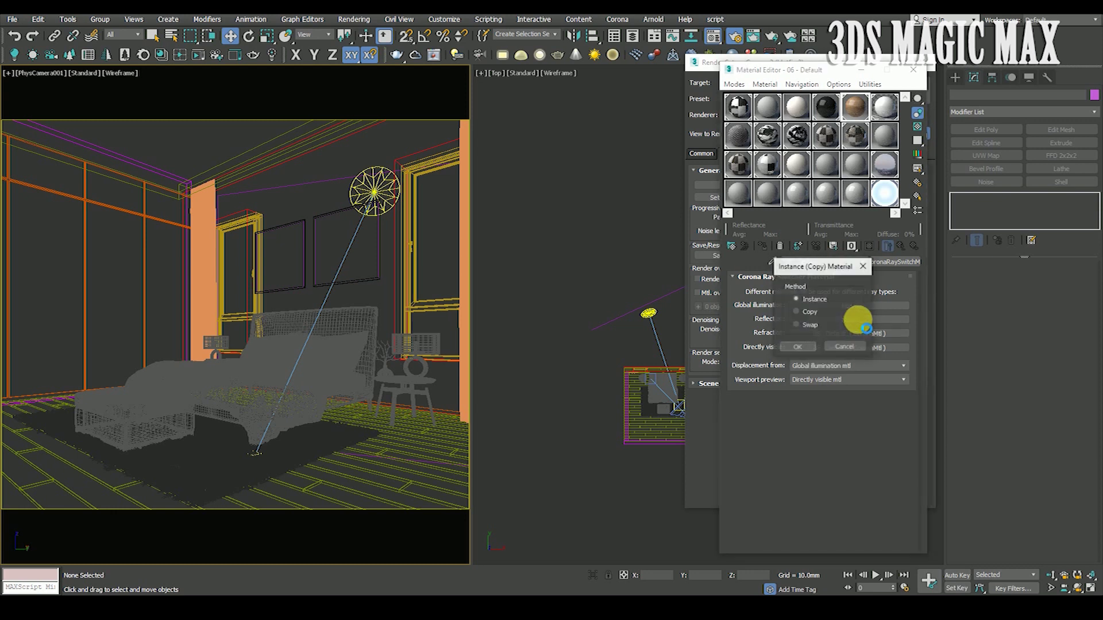
click(796, 347)
Assign a new CoronaMtl to the ray switcher's global illumination slot and give it a neutral grey diffuse color.
click(848, 306)
click(398, 329)
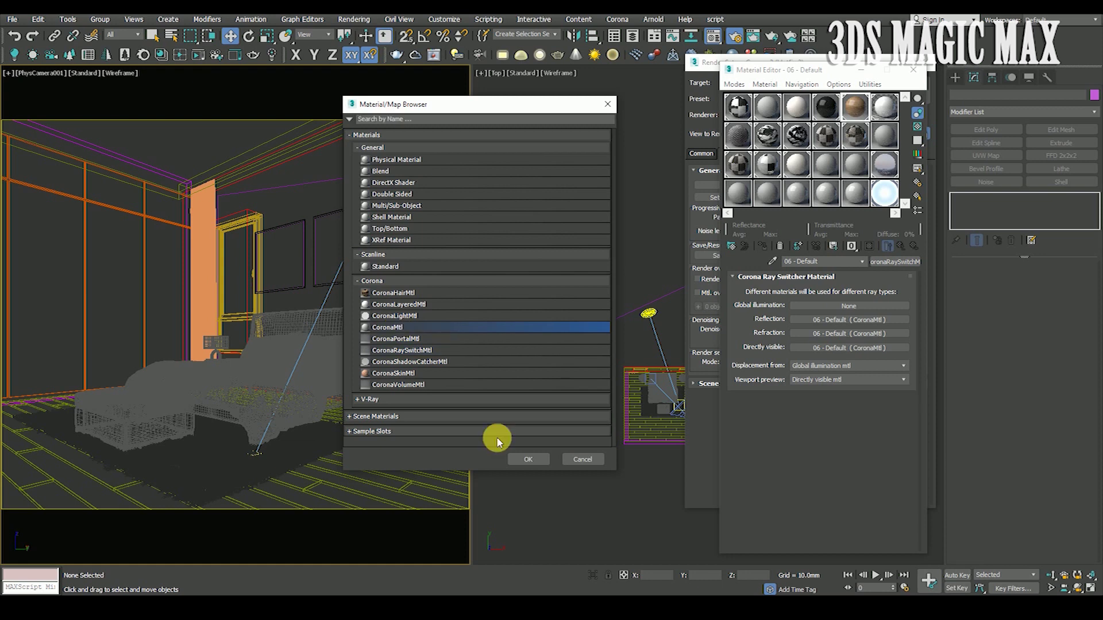
click(531, 459)
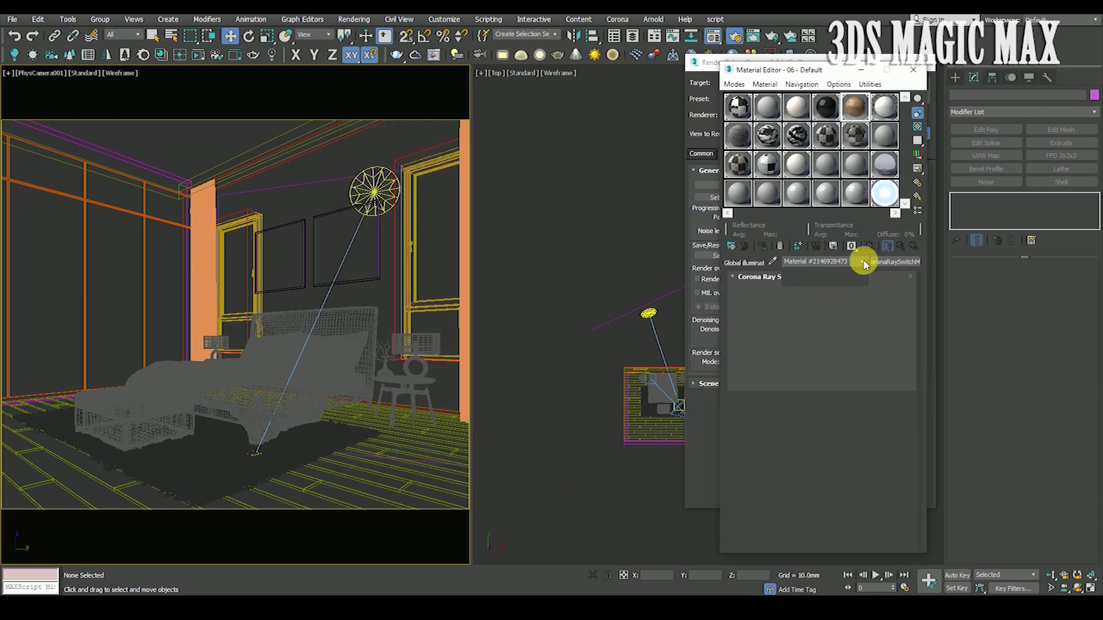
click(867, 297)
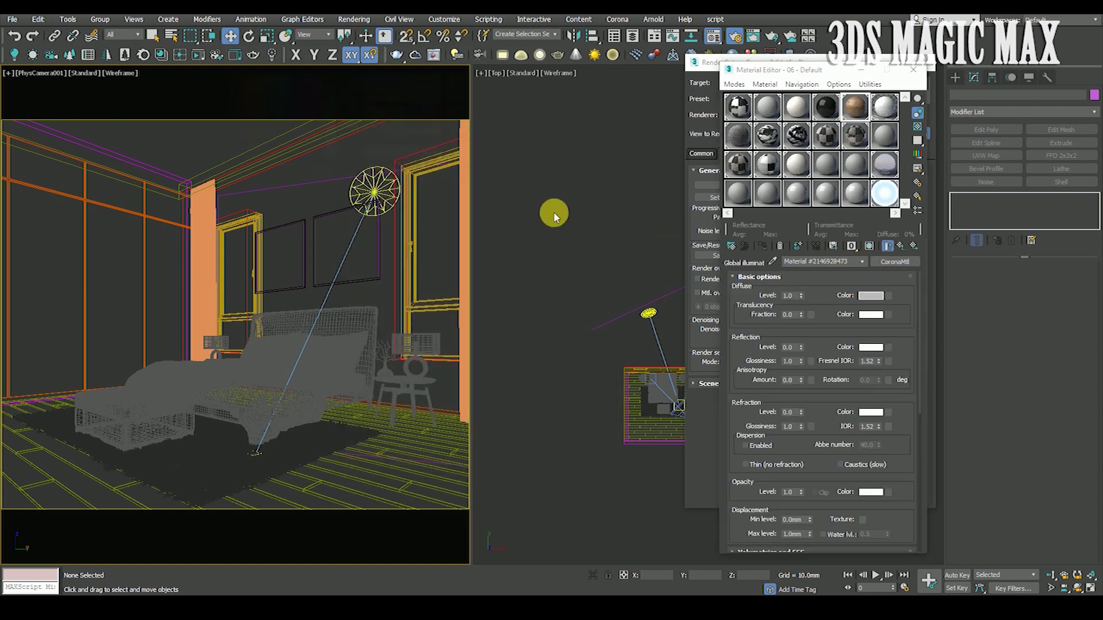
click(463, 174)
click(562, 276)
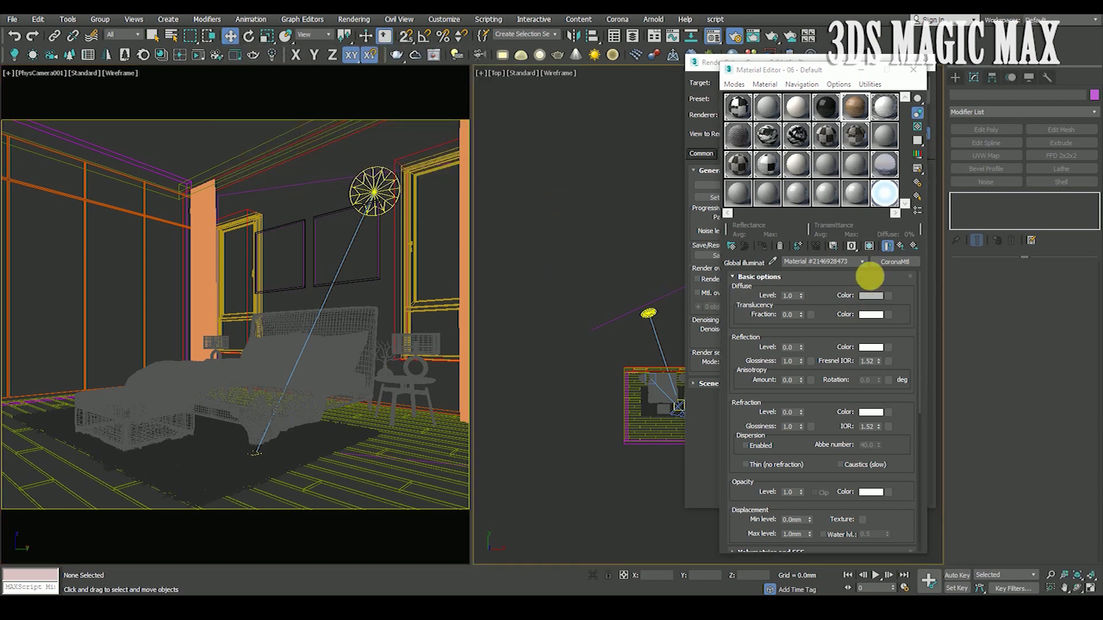
Display the Top view as shaded with edged faces and the camera view with default shading without edges.
key(F4)
click(433, 312)
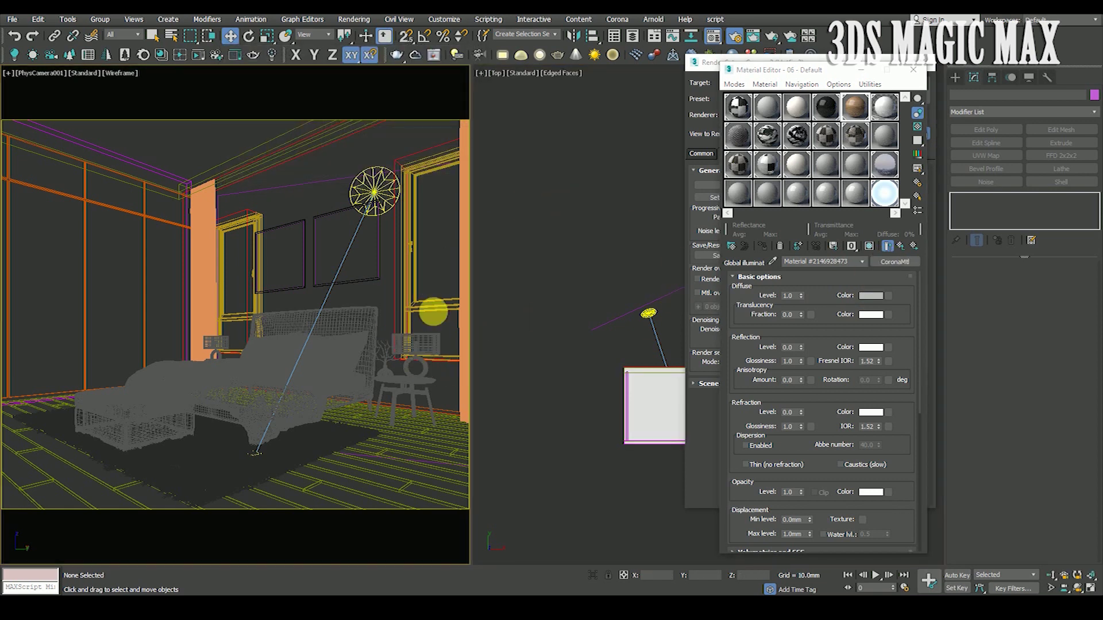
key(F4)
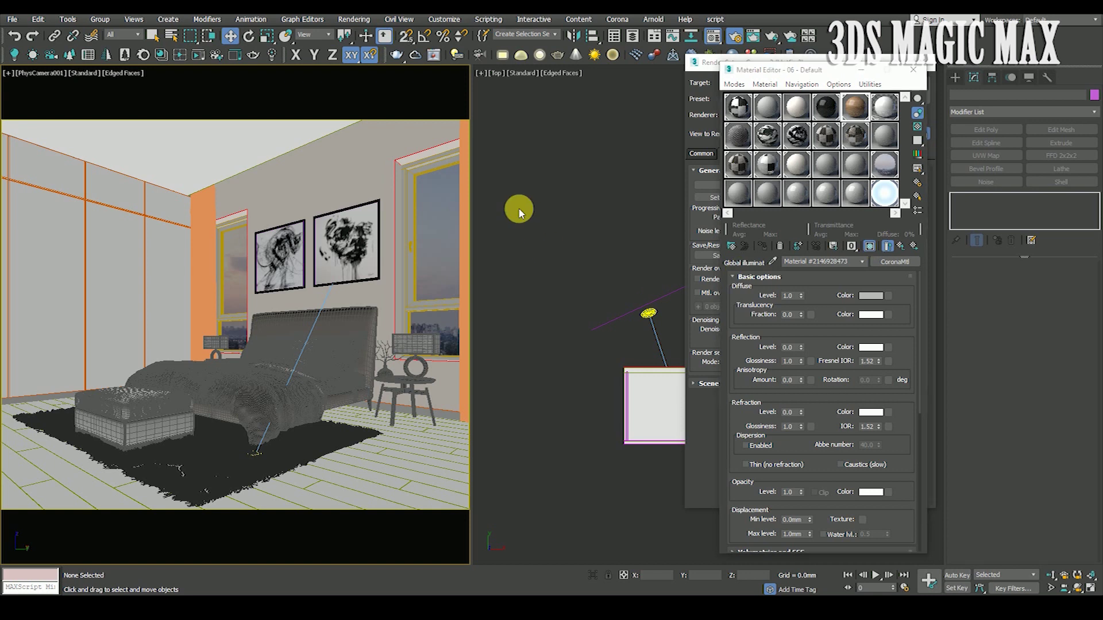
key(F4)
Set the reflection level of both the 12 - Defaultff and 12 - Default materials to 0.5.
click(769, 133)
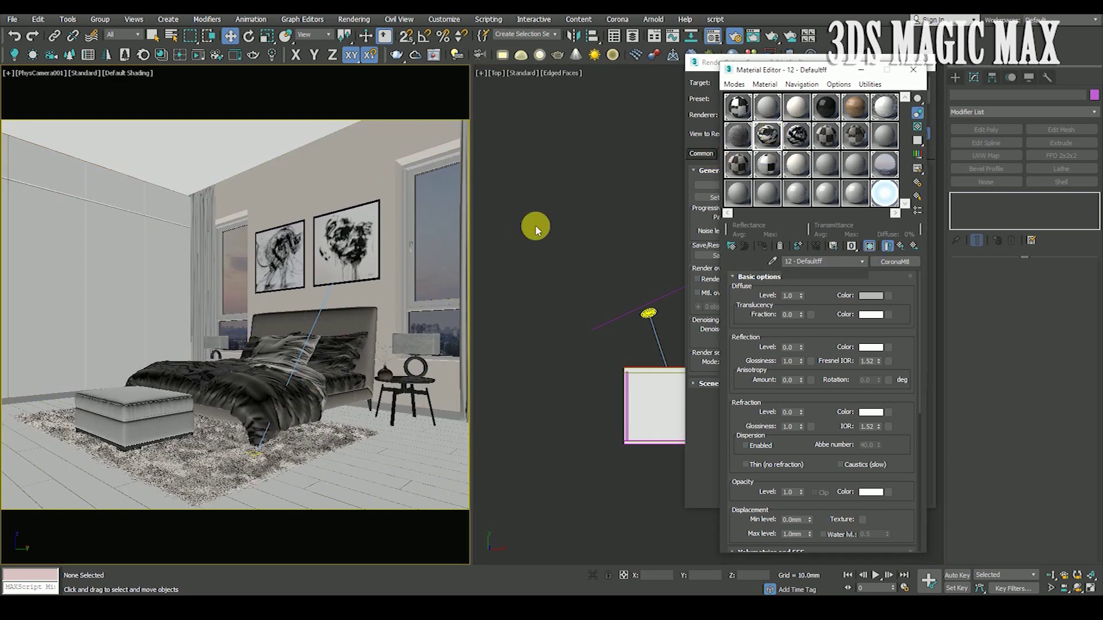
double_click(769, 138)
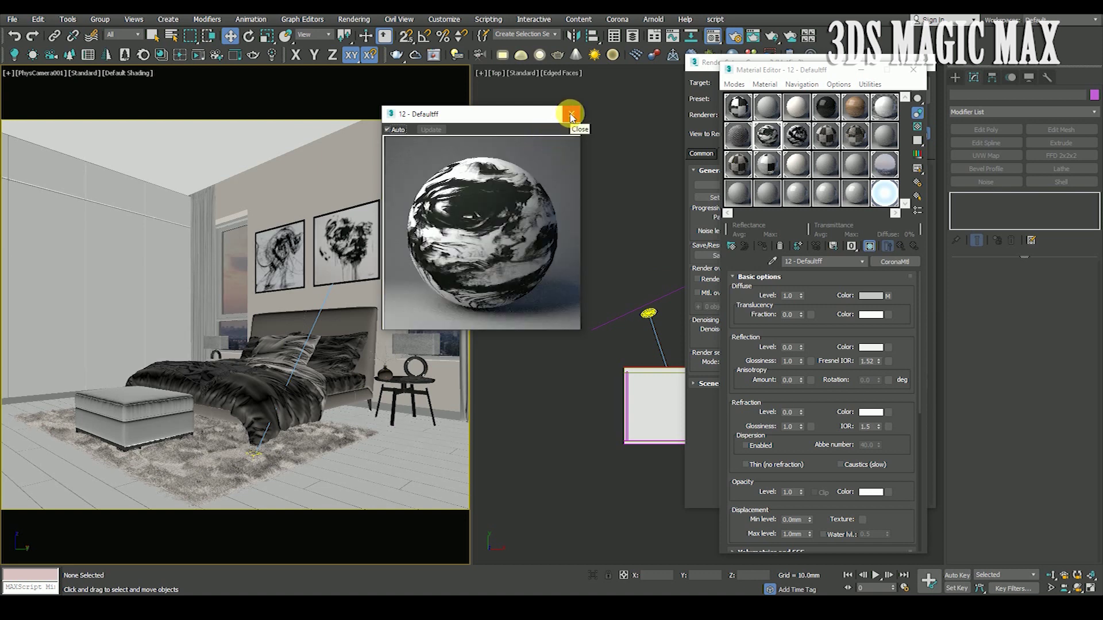
click(571, 117)
click(556, 203)
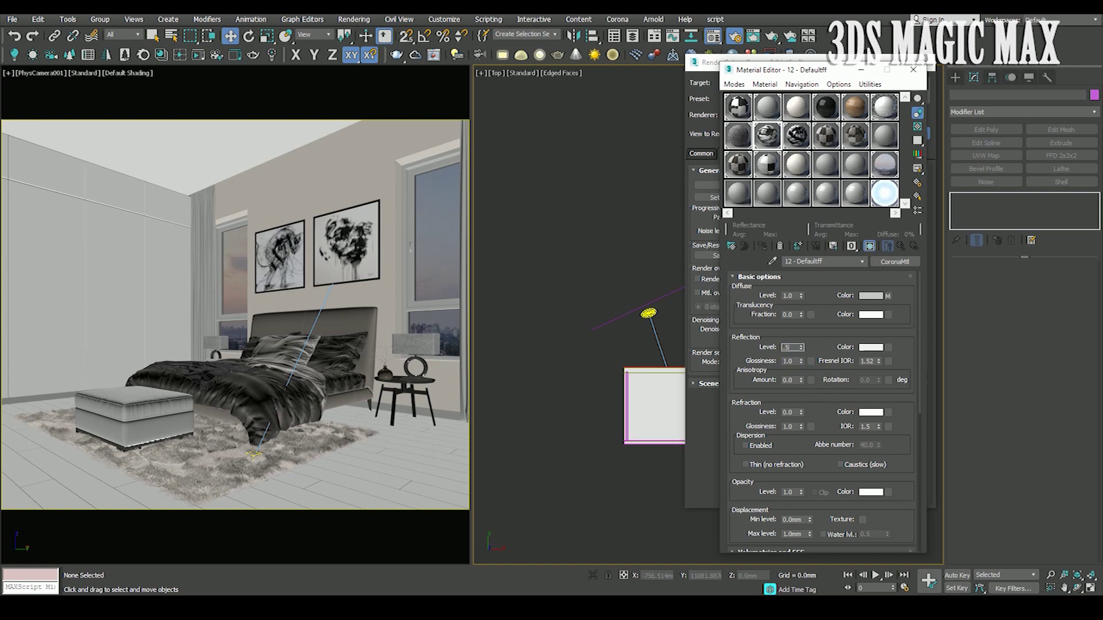
click(797, 136)
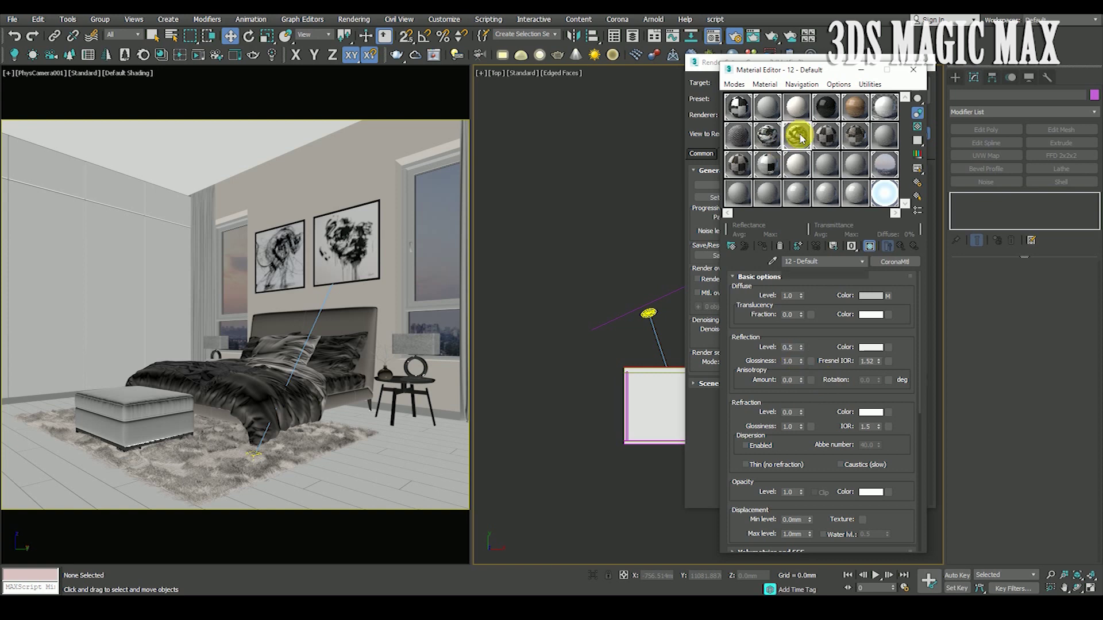
click(789, 349)
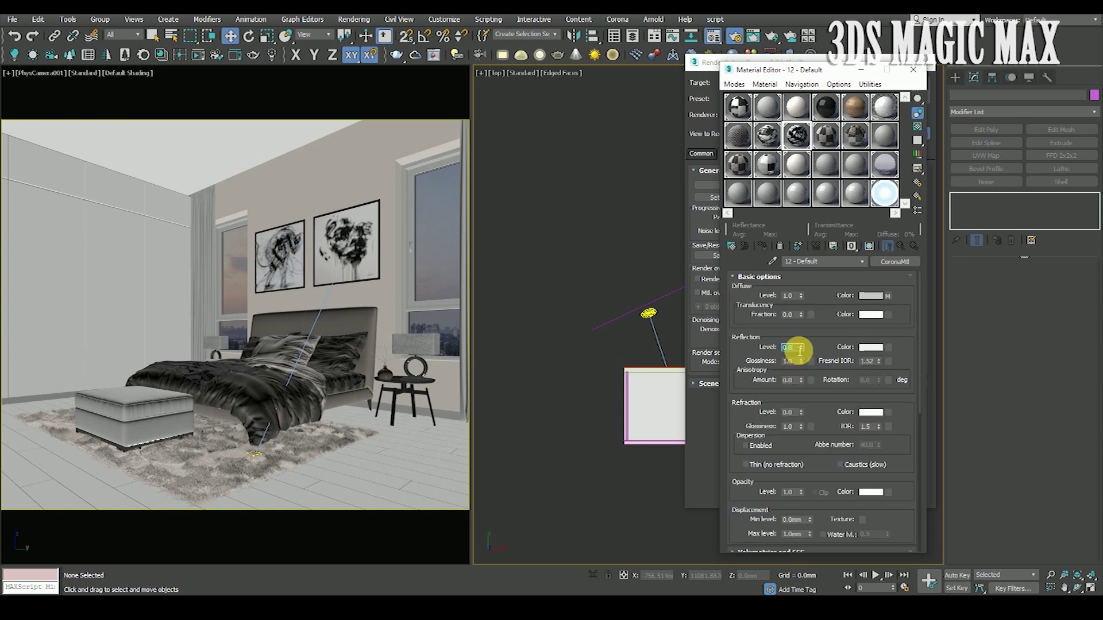
text(.5)
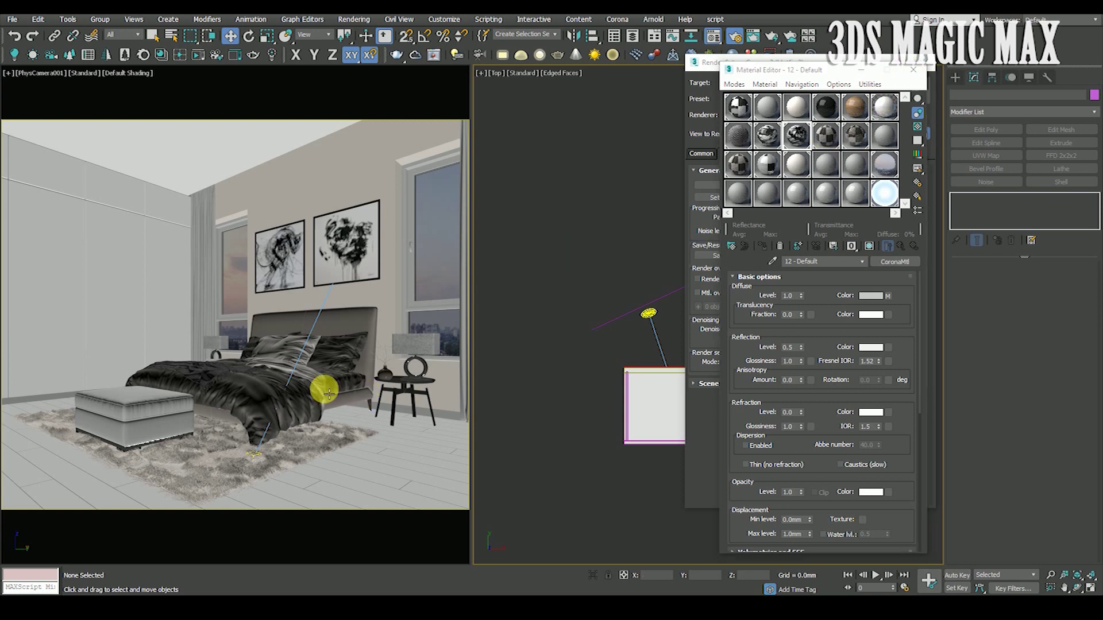
Pick the rug's VRay-01 material from the scene into a sample slot and open its VRay-01-02 sub-material.
click(740, 192)
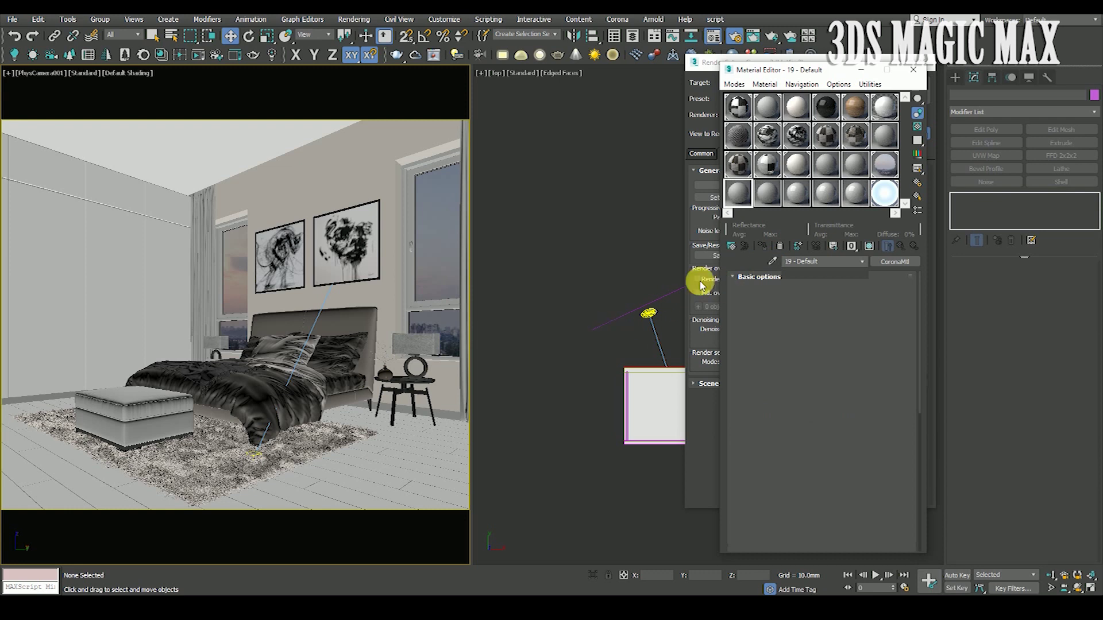
click(775, 262)
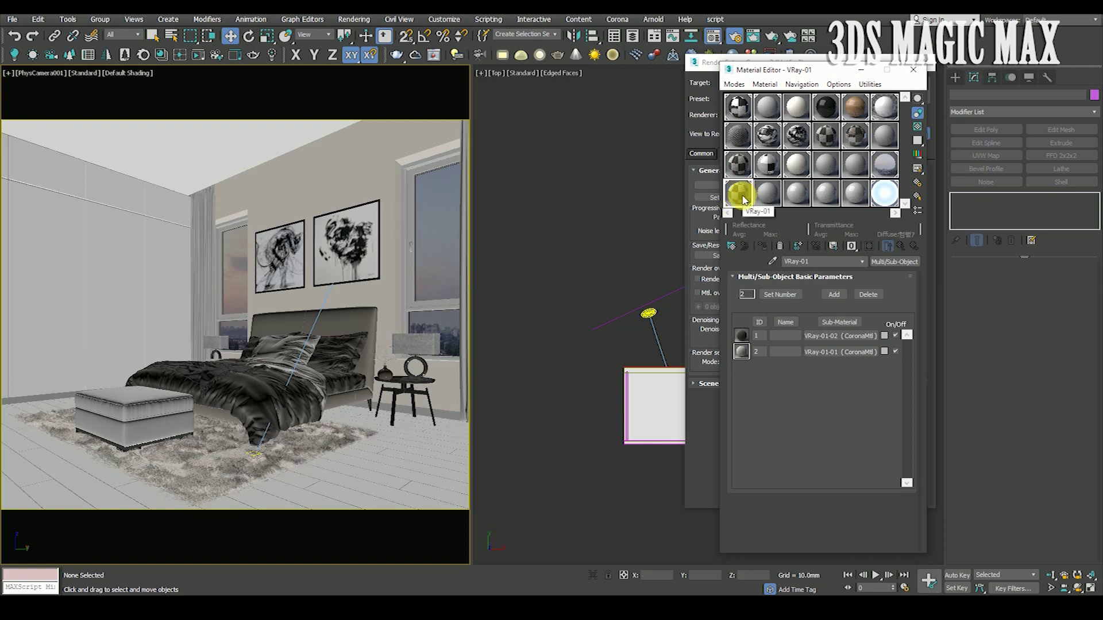
click(823, 341)
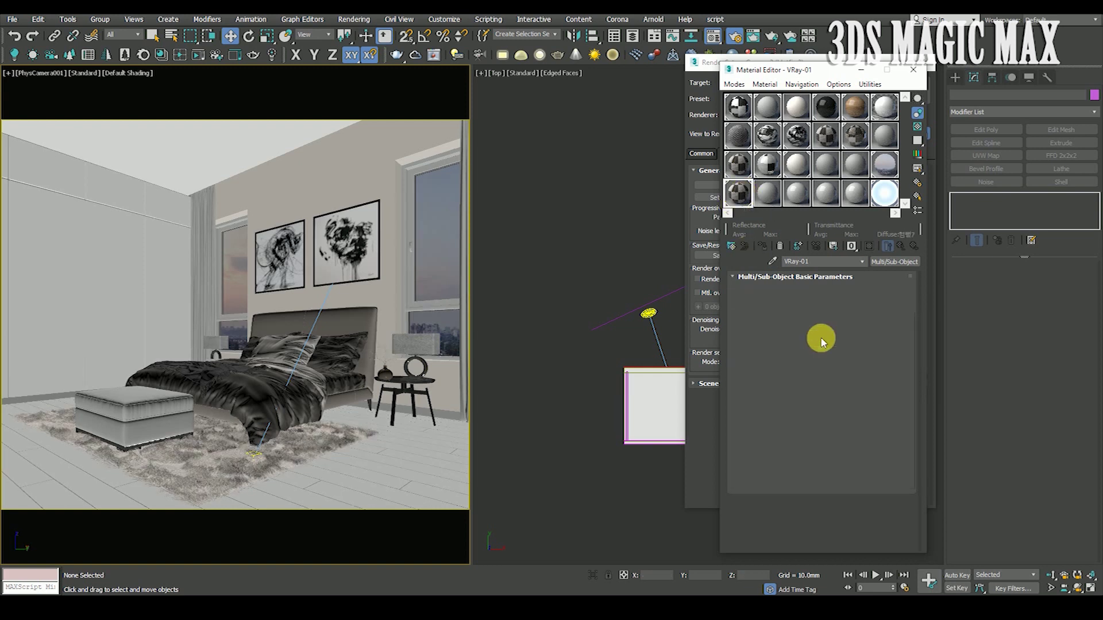
Show the last Corona render from the render setup and examine the bed and rug closely.
click(354, 19)
click(371, 83)
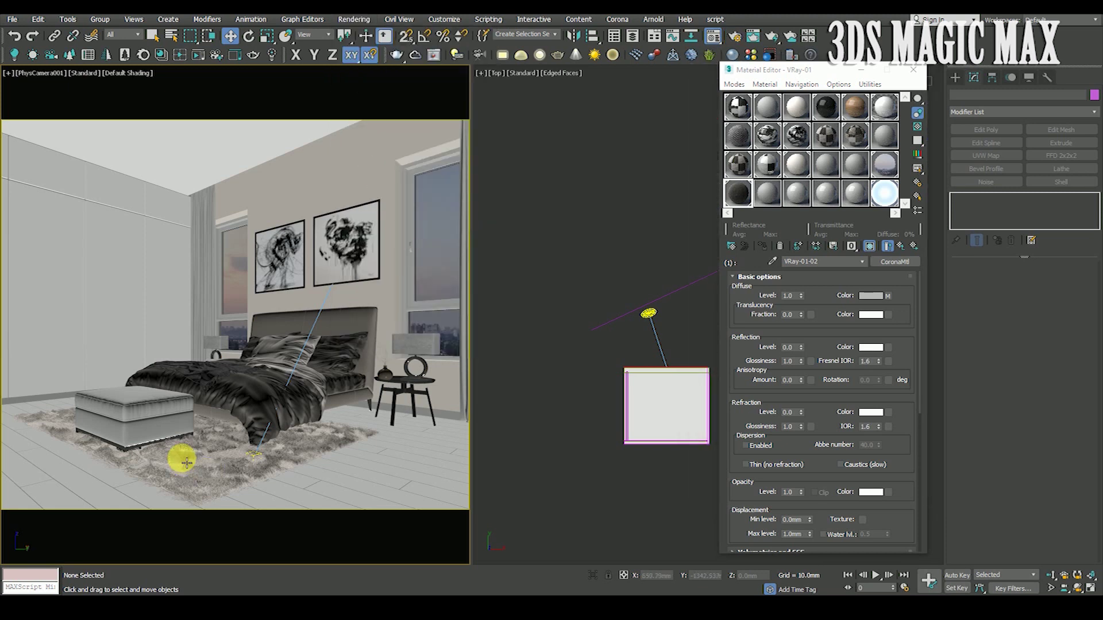
click(352, 19)
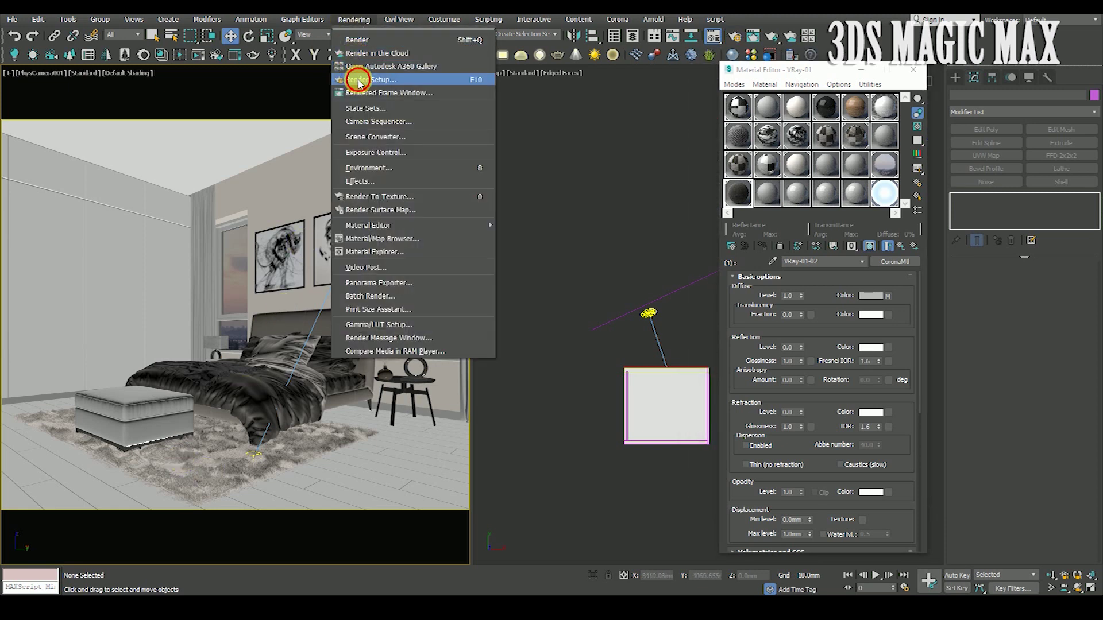
click(361, 80)
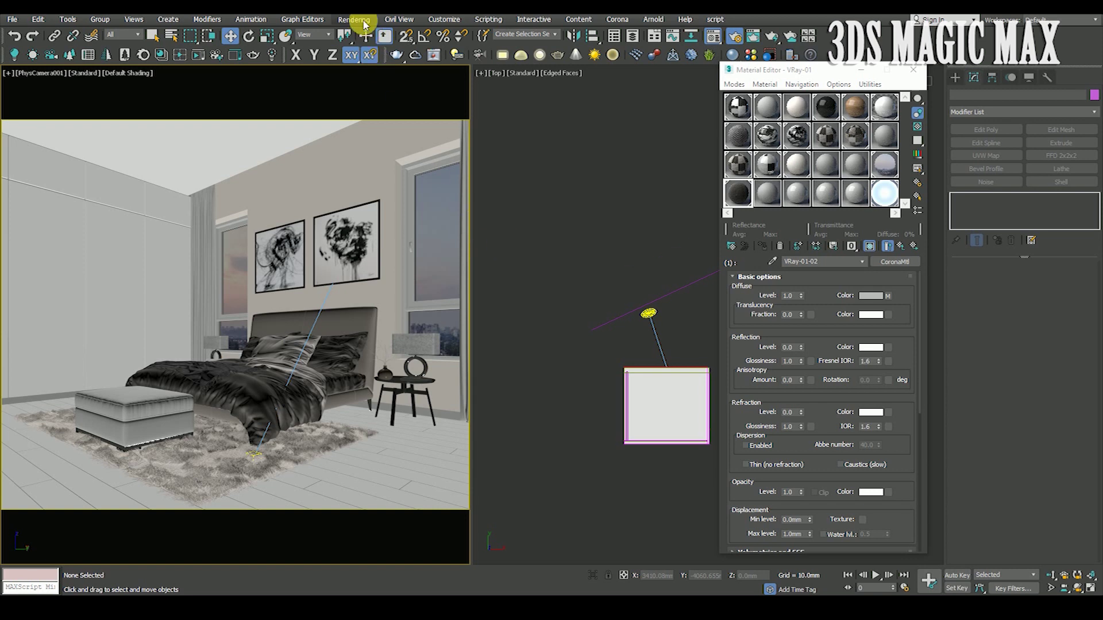
click(729, 185)
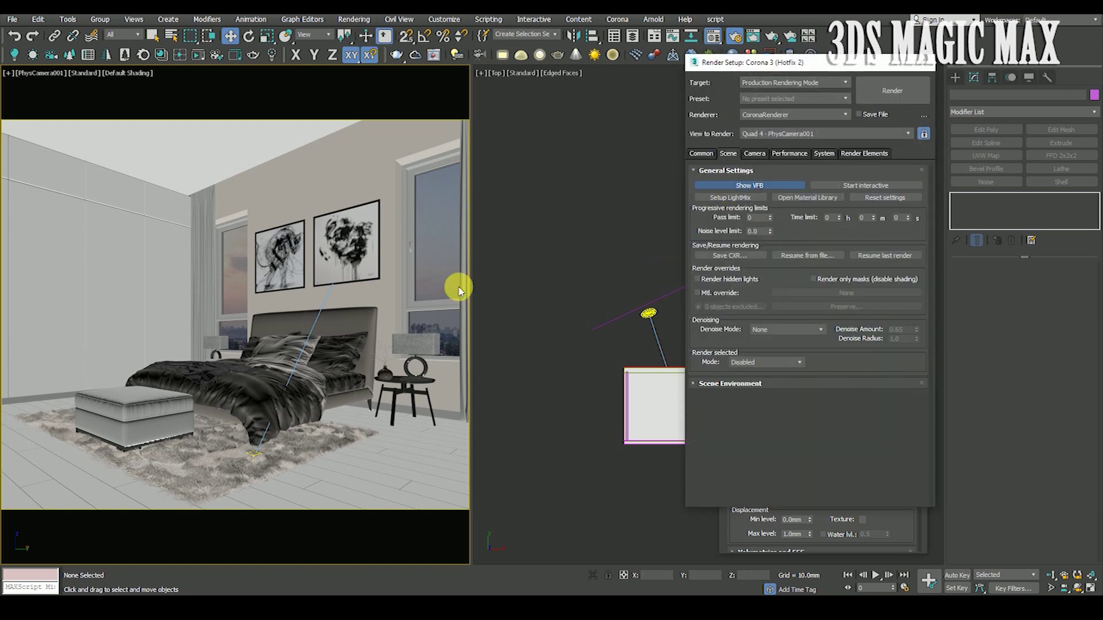
scroll(233, 295, up, 2)
scroll(251, 339, down, 1)
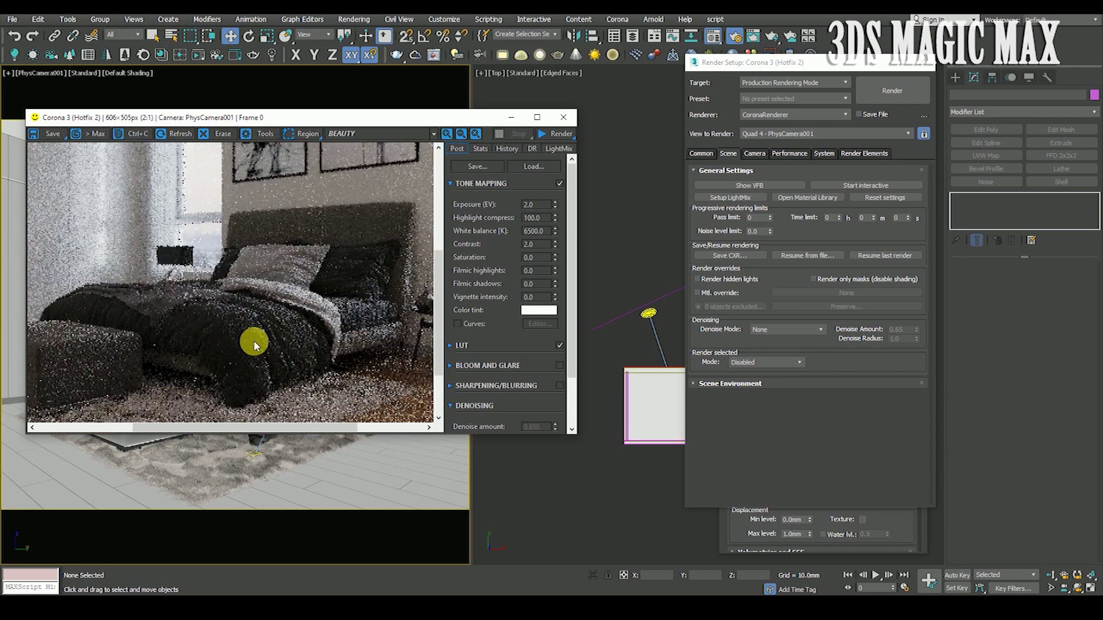
scroll(202, 313, up, 1)
scroll(202, 312, down, 2)
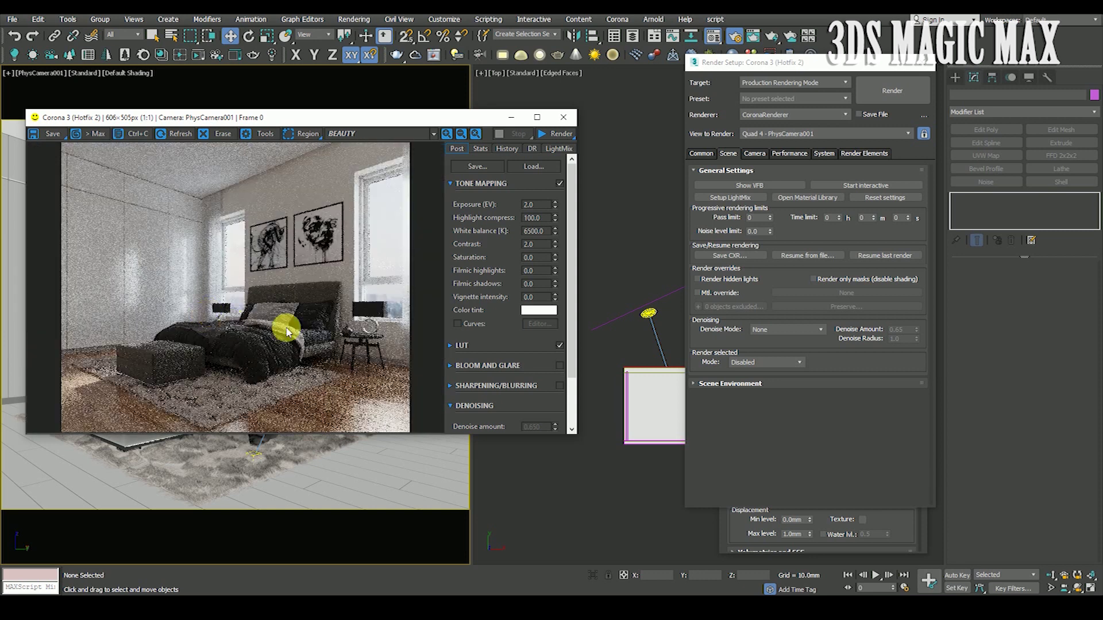
scroll(203, 339, up, 1)
scroll(206, 336, down, 1)
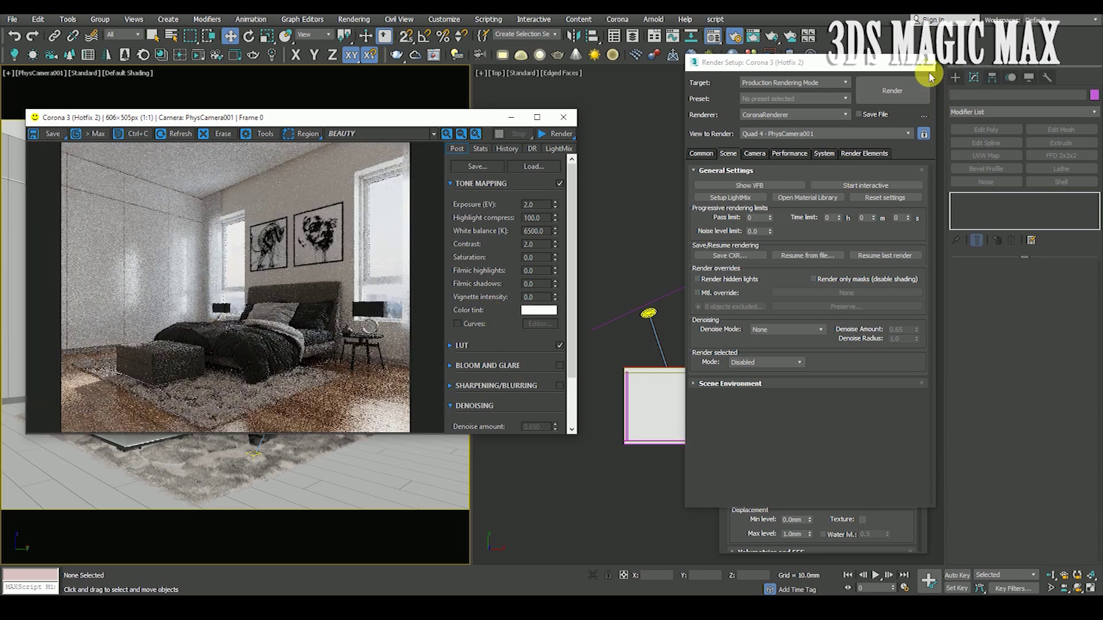
Straighten the mix curve of the Falloff diffuse map in VRay-01-02, then close the render window and the material editor.
key(m)
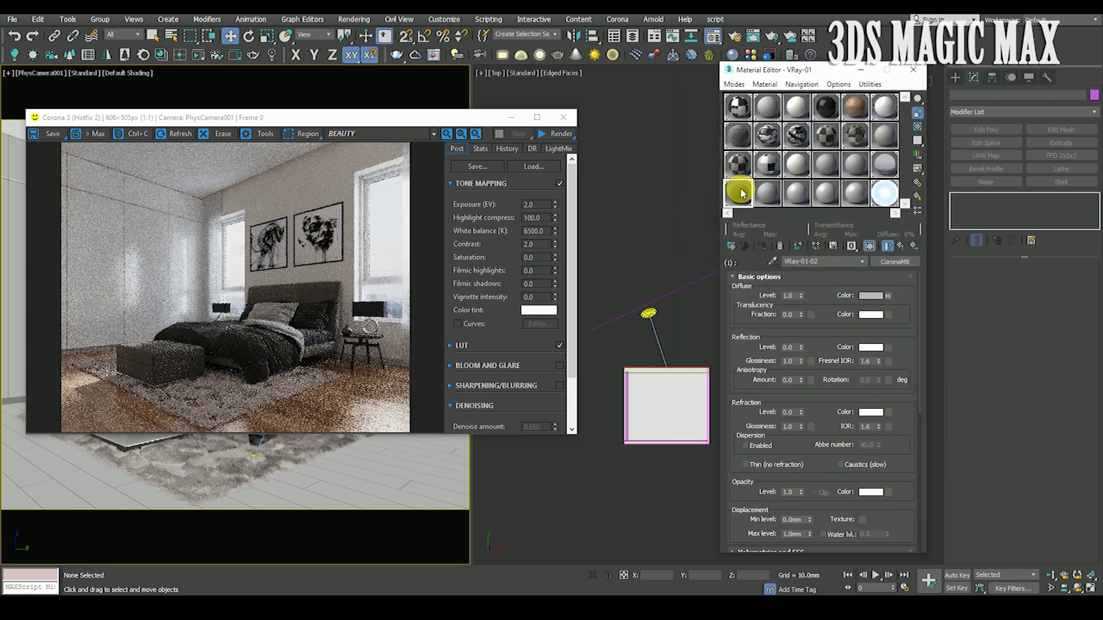
click(888, 296)
scroll(771, 364, down, 2)
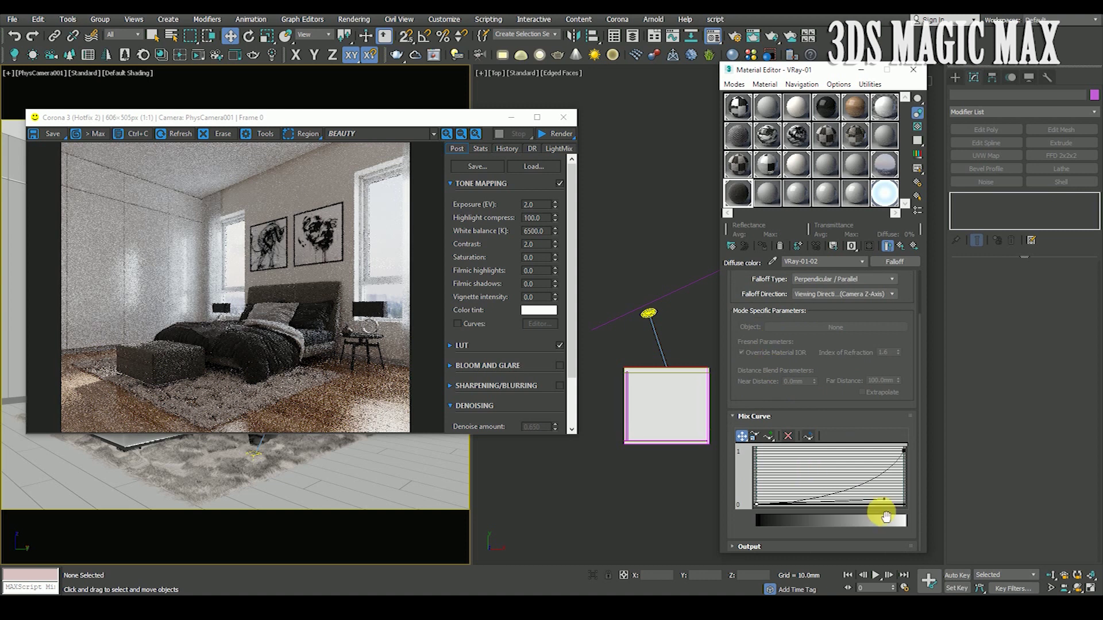
drag(887, 505, 880, 488)
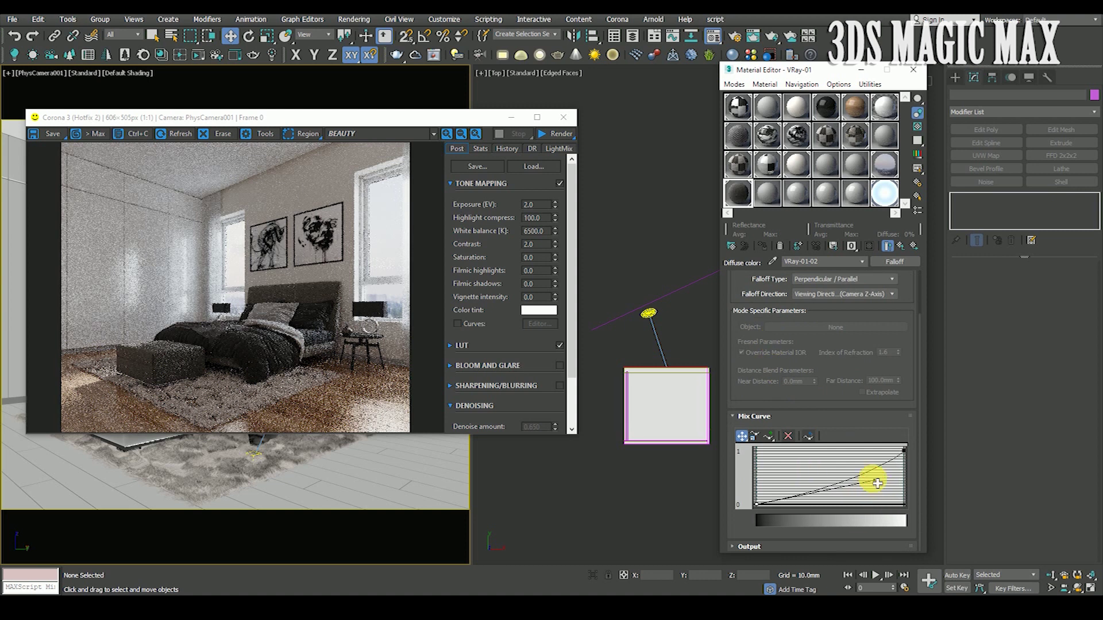
drag(874, 482, 874, 476)
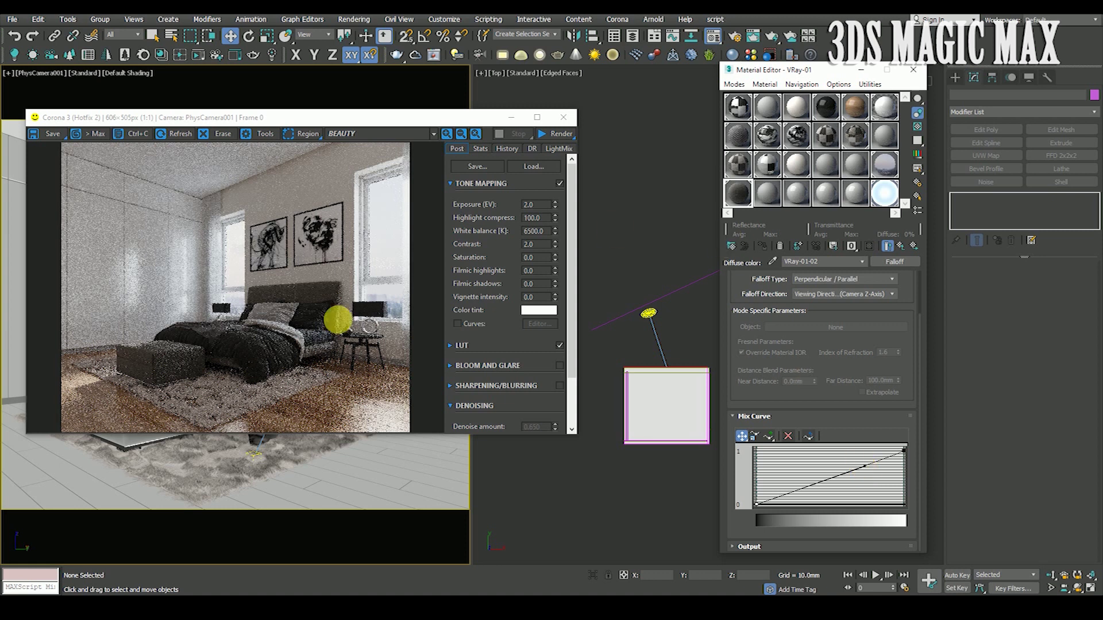
click(904, 247)
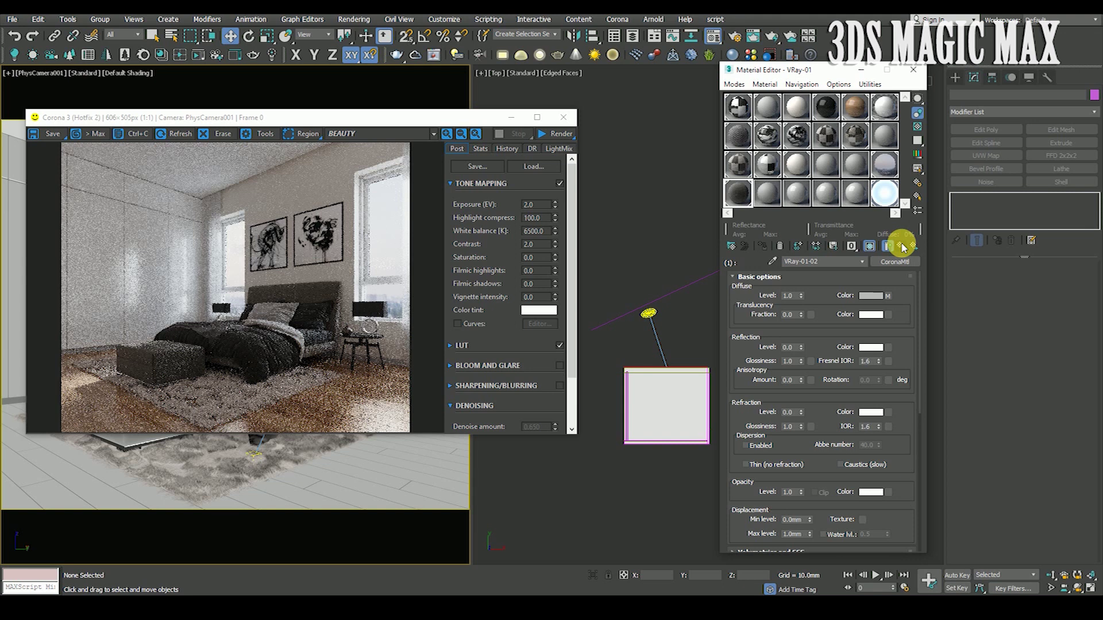
click(890, 247)
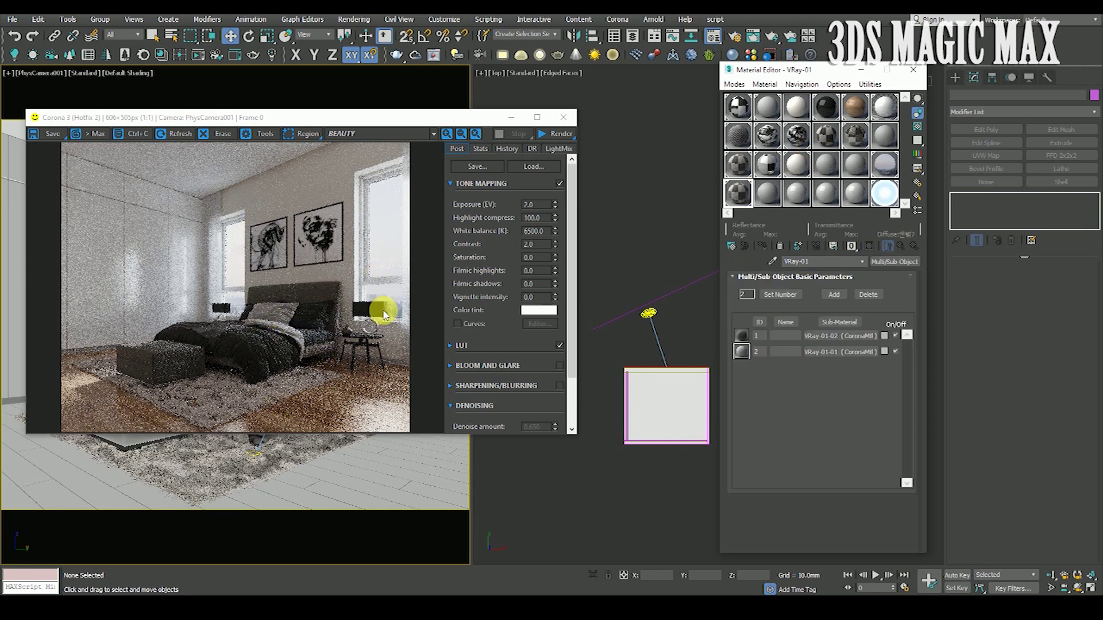
click(564, 117)
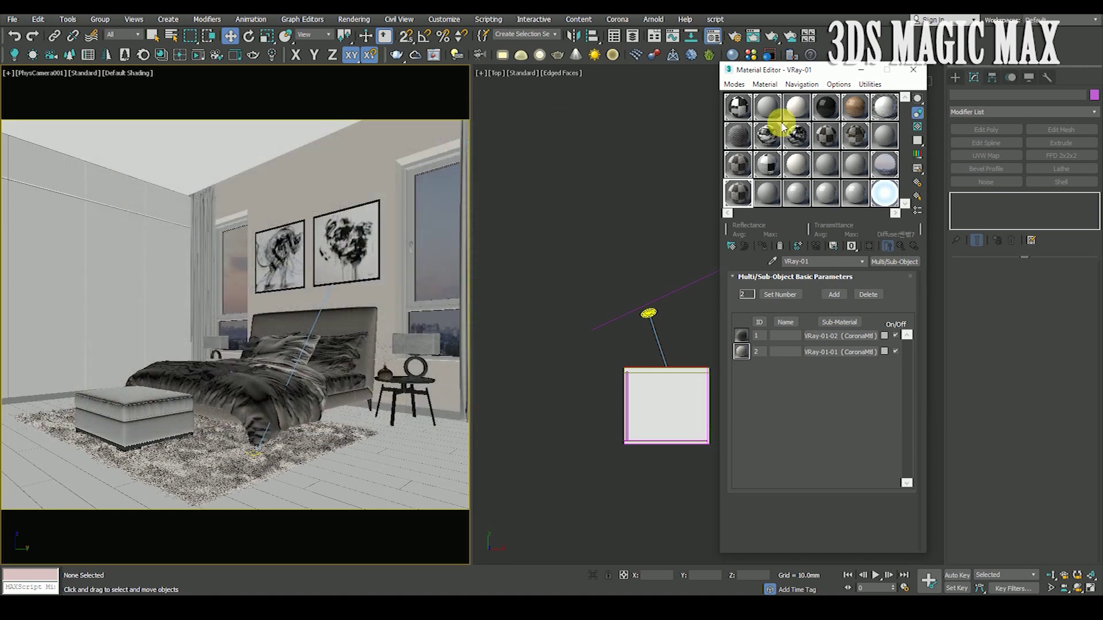
click(913, 71)
Create a spherical CoronaLight of about 48.6 mm radius over the lamp on the bedside table near the front window, in top view.
click(956, 77)
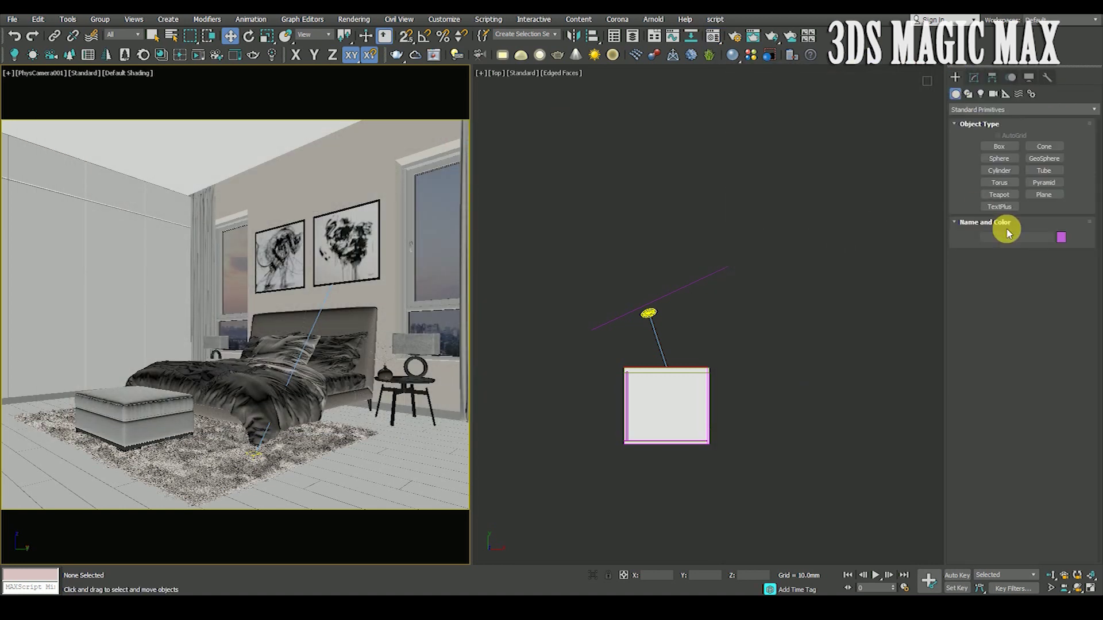
click(981, 94)
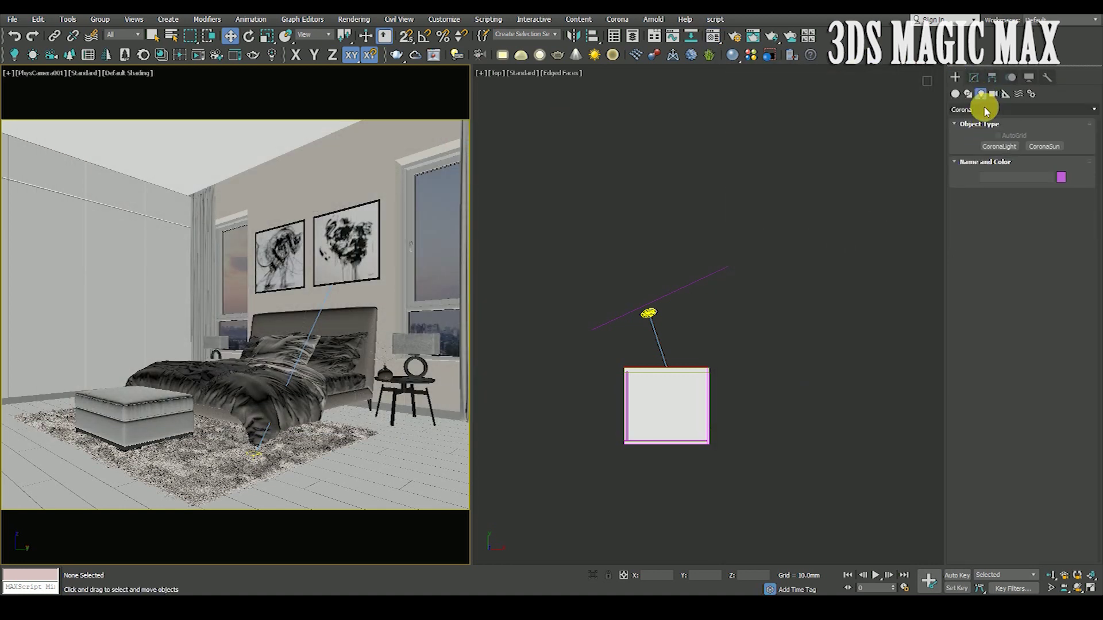
click(986, 109)
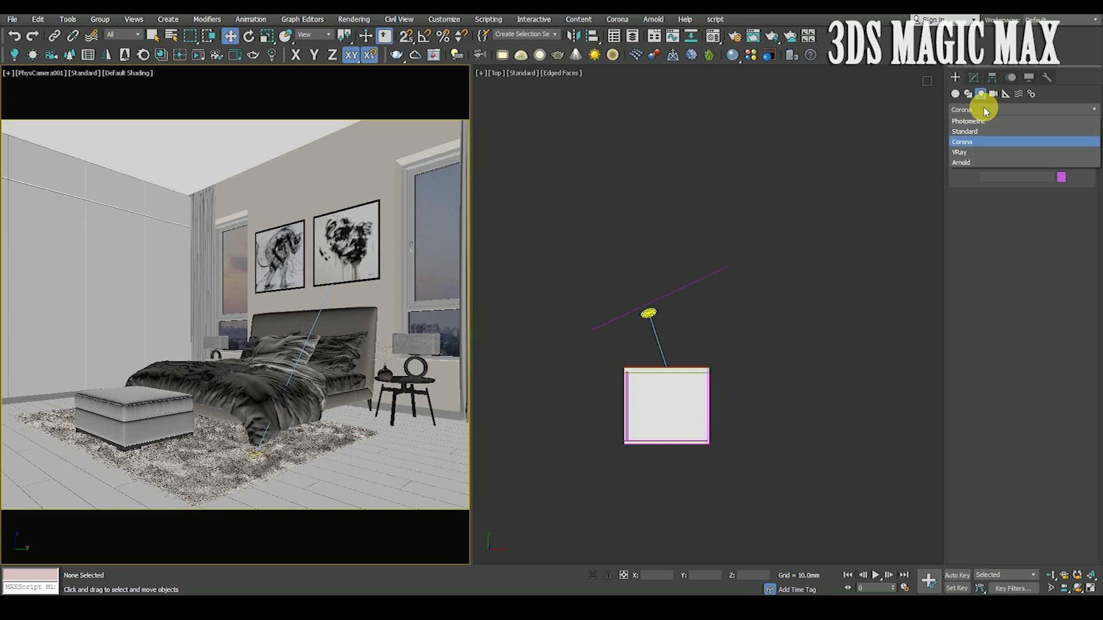
click(971, 142)
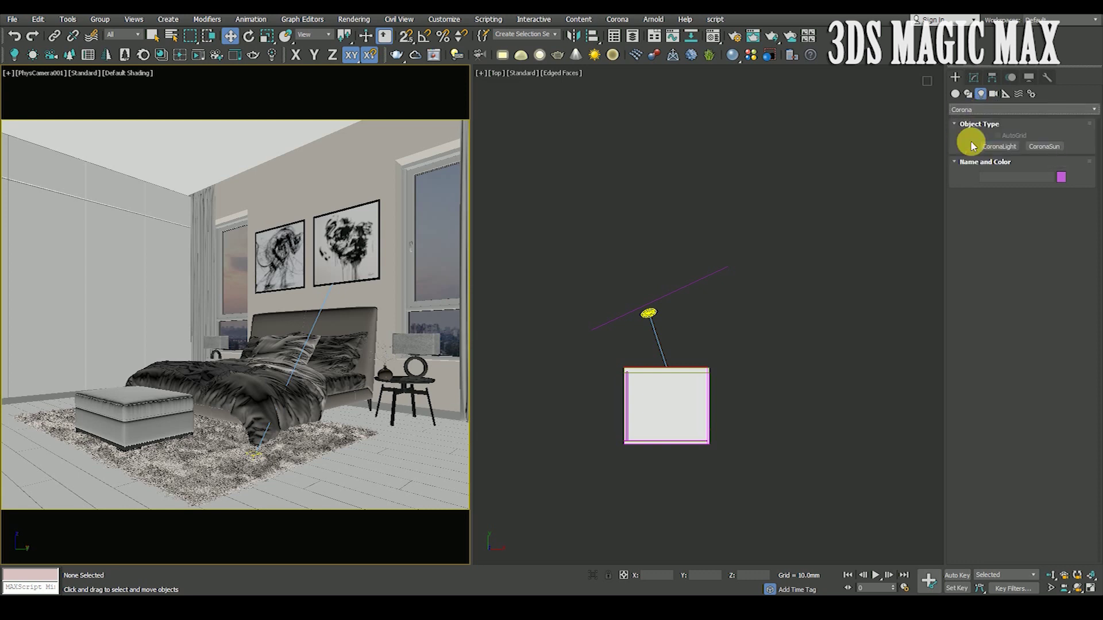
click(1007, 151)
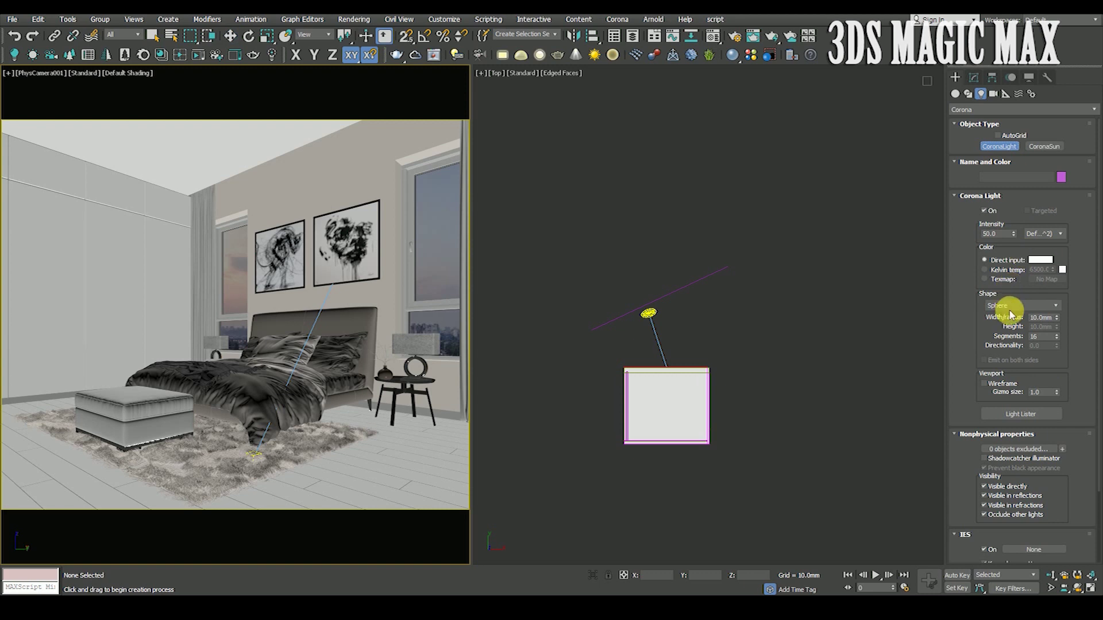
click(1010, 314)
scroll(681, 385, up, 8)
scroll(649, 296, up, 8)
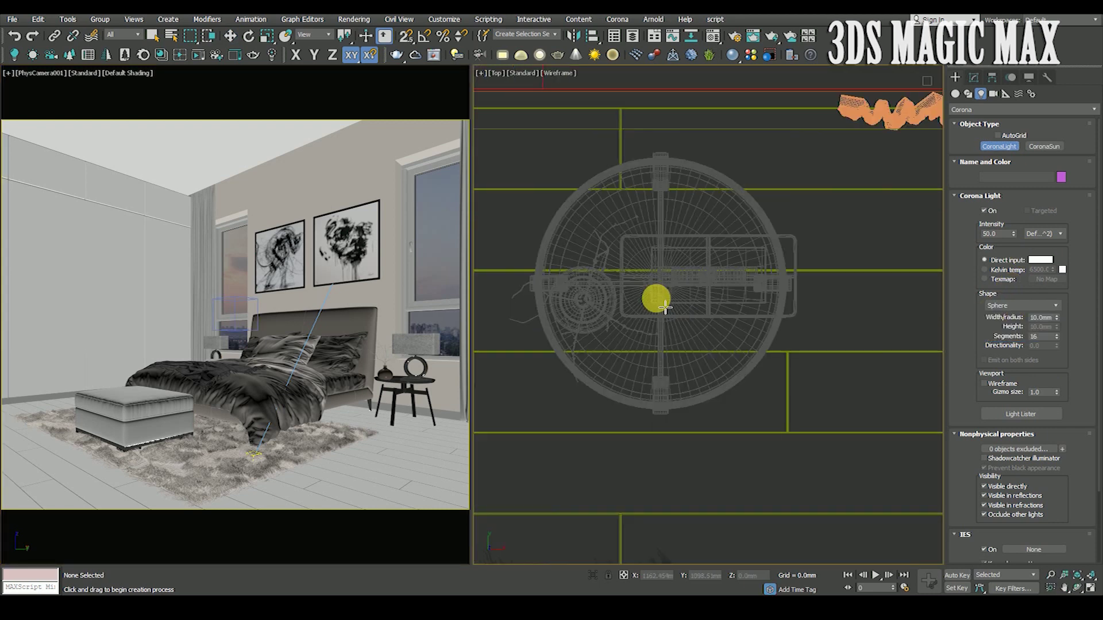
middle_drag(700, 285, 730, 301)
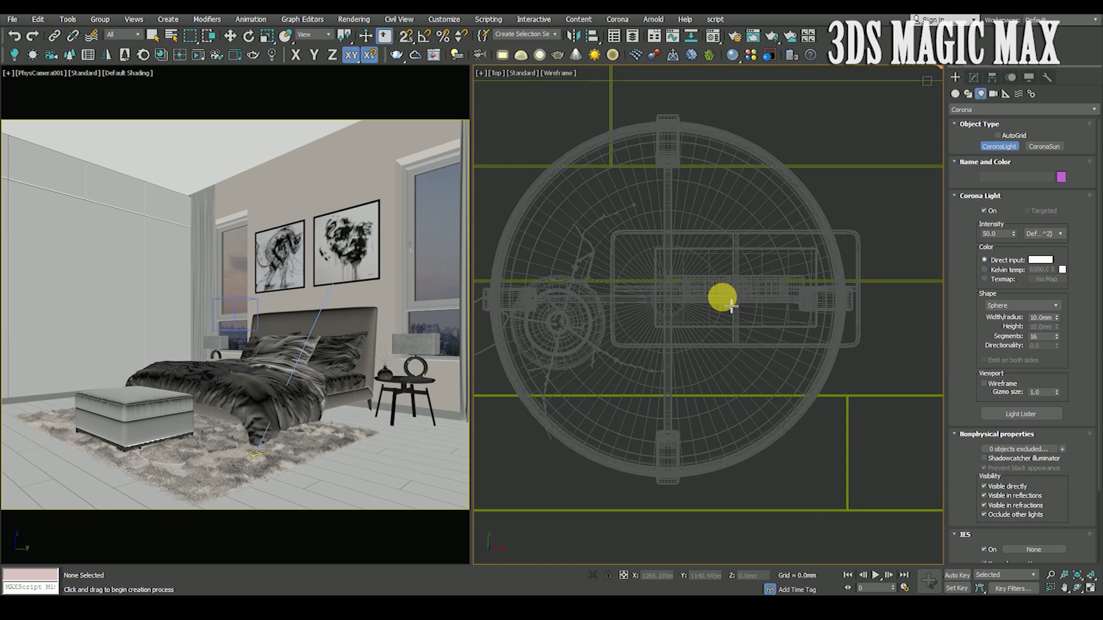
drag(740, 299, 747, 306)
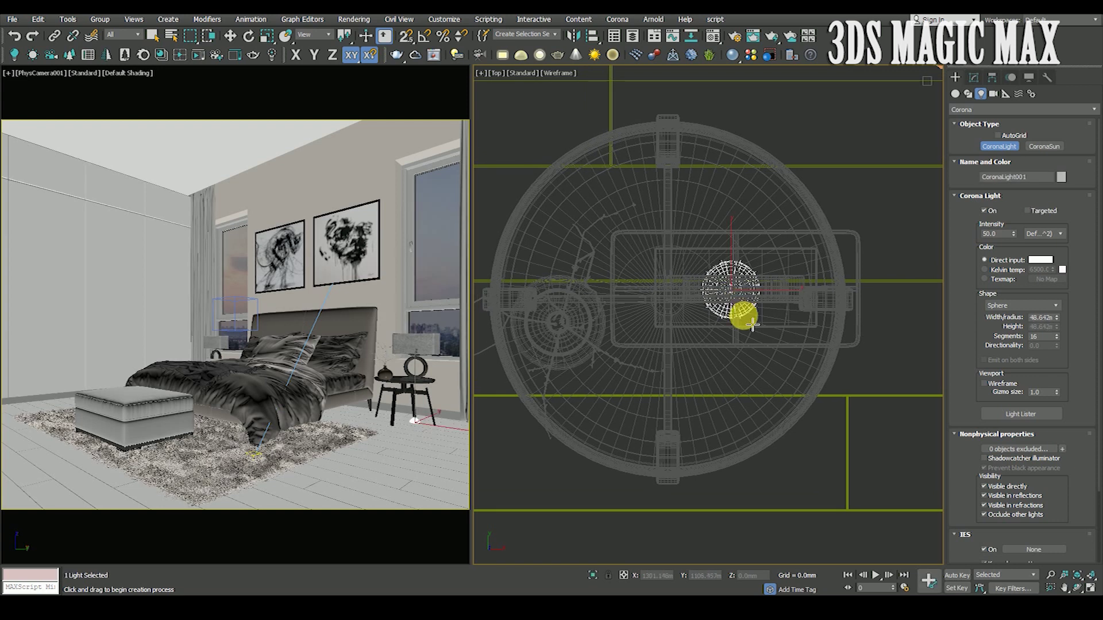
Raise the new light vertically in front view to about 852 mm so it sits inside the lampshade.
key(f)
scroll(752, 325, up, 6)
key(w)
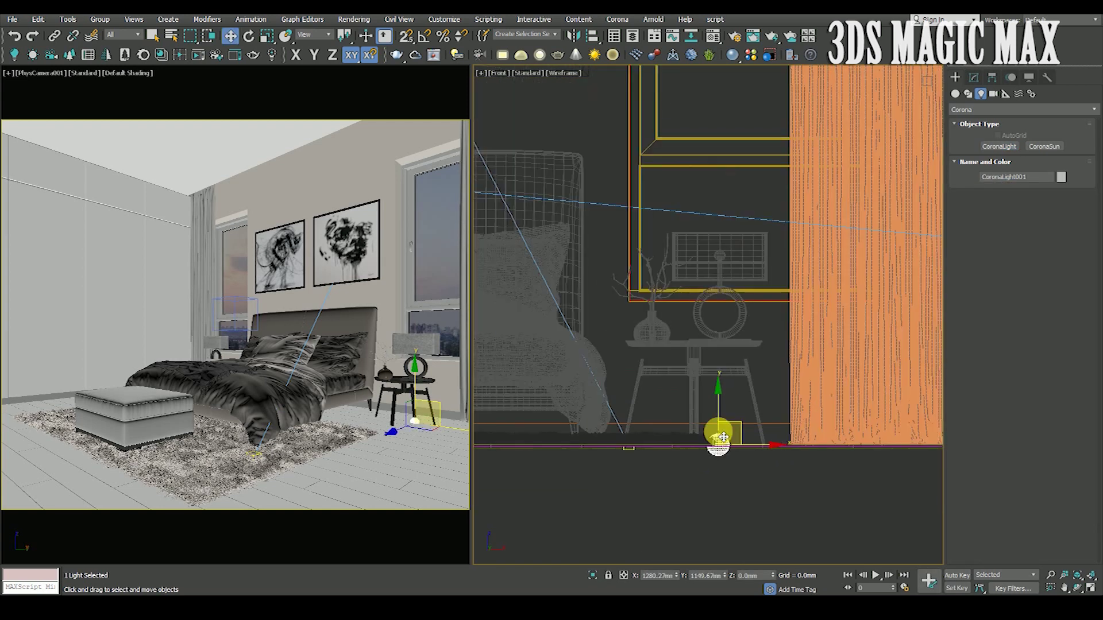
drag(724, 423, 727, 266)
scroll(727, 266, up, 10)
key(space)
drag(746, 394, 766, 306)
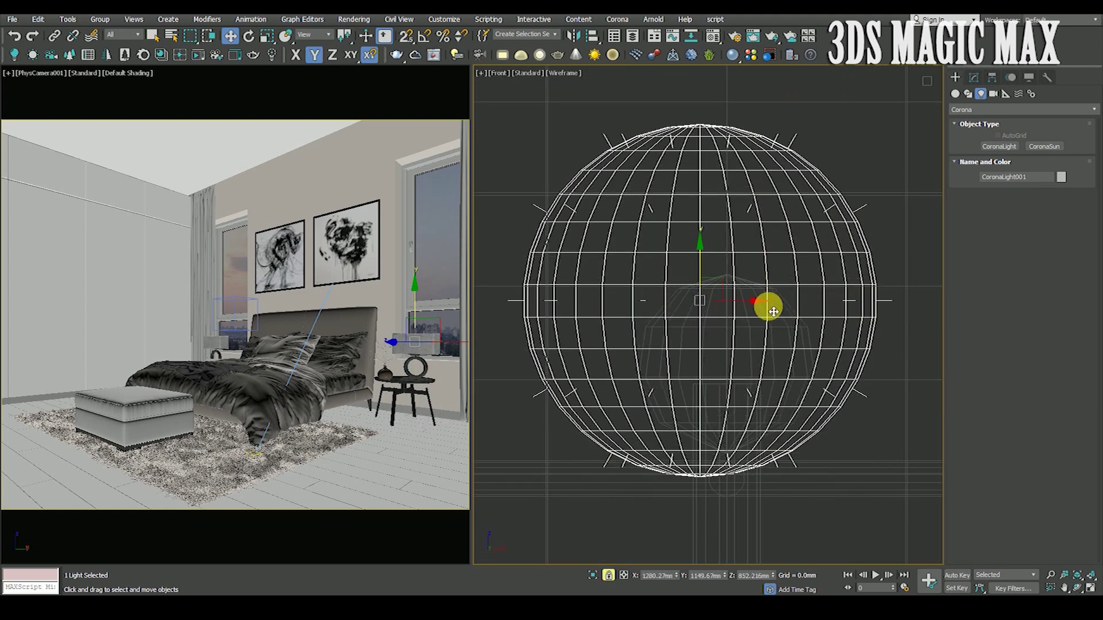
scroll(766, 306, down, 8)
Set the lamp light's color to a Kelvin temperature of 3500.
click(977, 79)
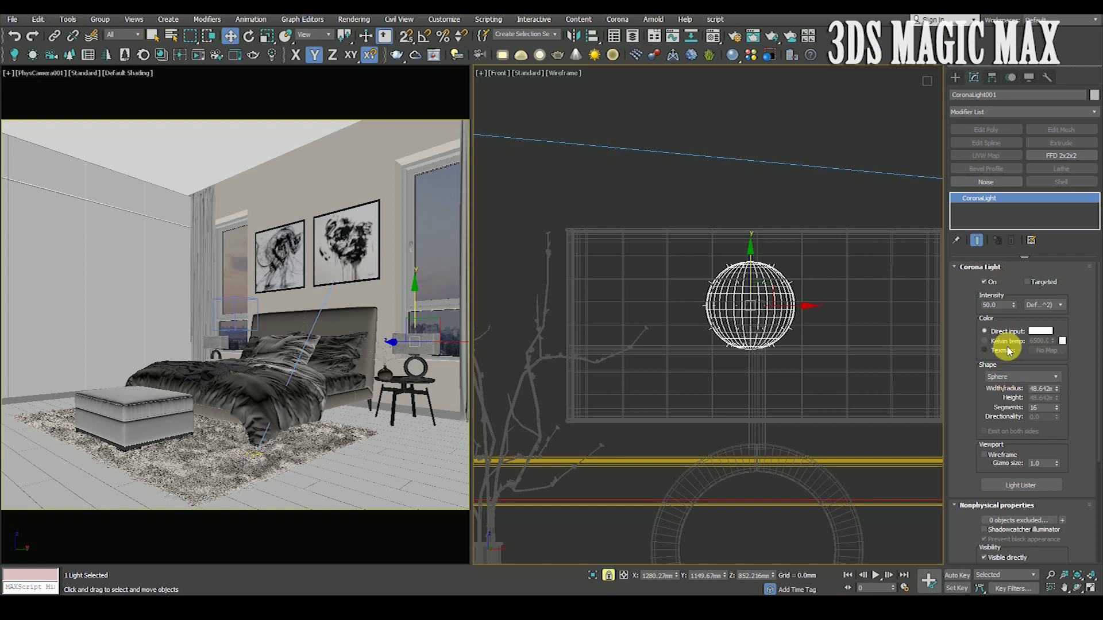
click(1004, 344)
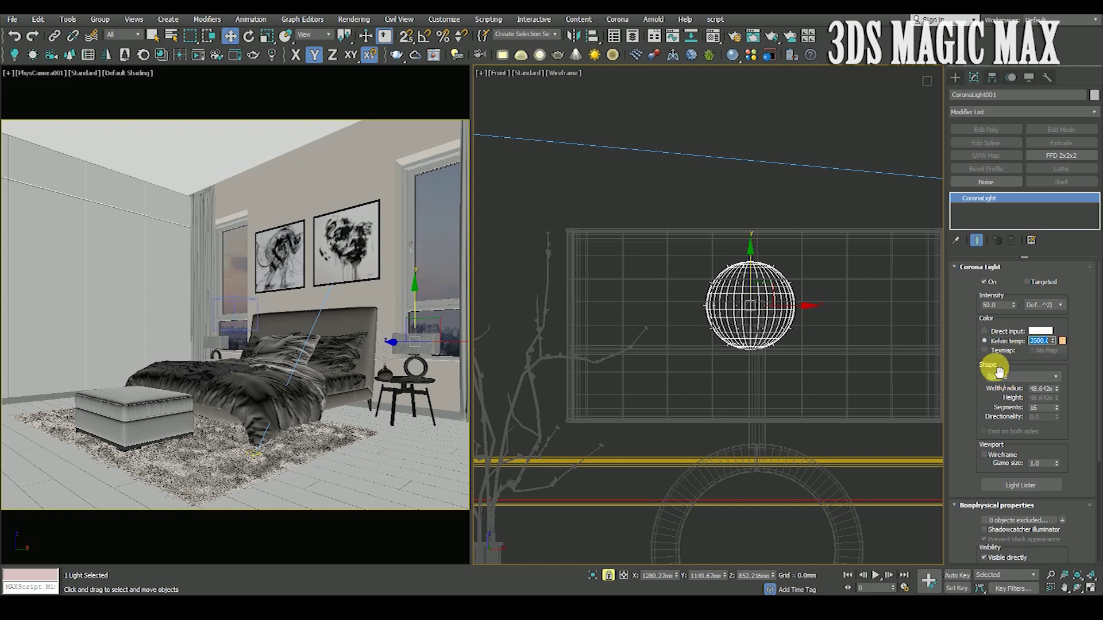
drag(974, 414, 982, 330)
Clone the light as one instance along X to the lamp on the opposite side of the bed.
key(t)
scroll(855, 305, down, 5)
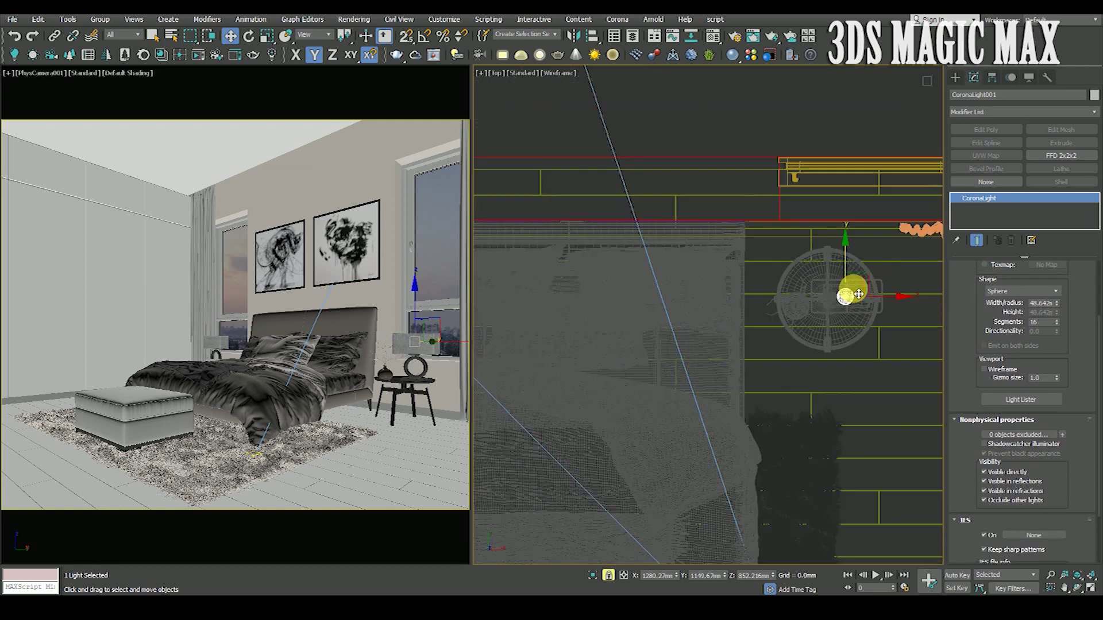
scroll(858, 294, down, 5)
mouse_move(852, 289)
shift+mouse_down()
mouse_move(881, 293)
mouse_move(690, 305)
shift+mouse_up()
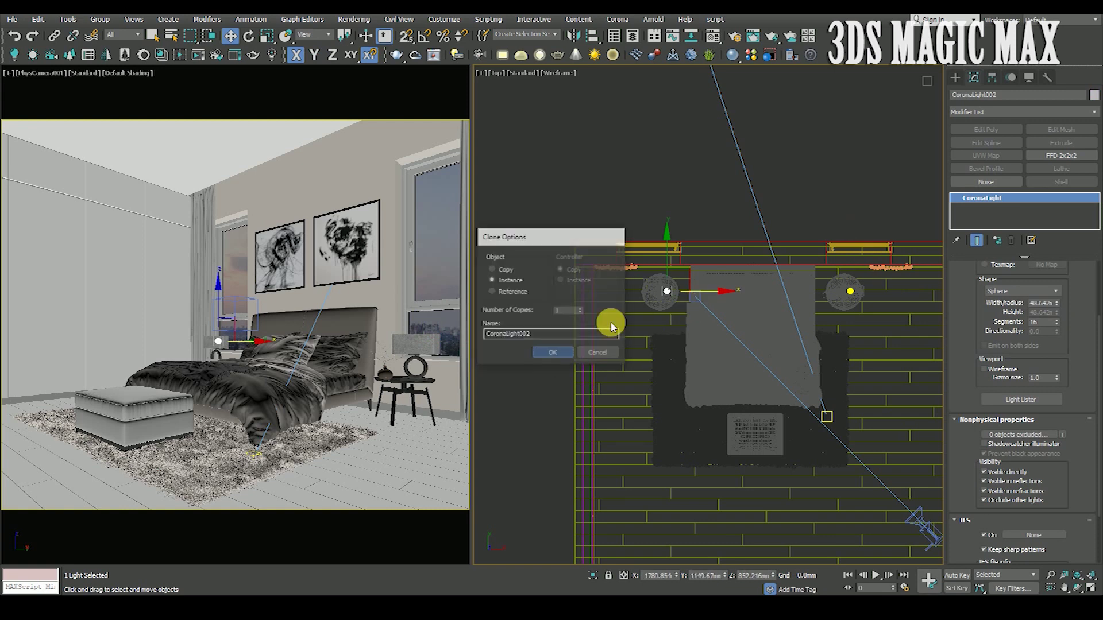
key(Return)
Reposition the cloned light in top view so it is centred within the second lamp's rectangular shade.
scroll(661, 293, up, 10)
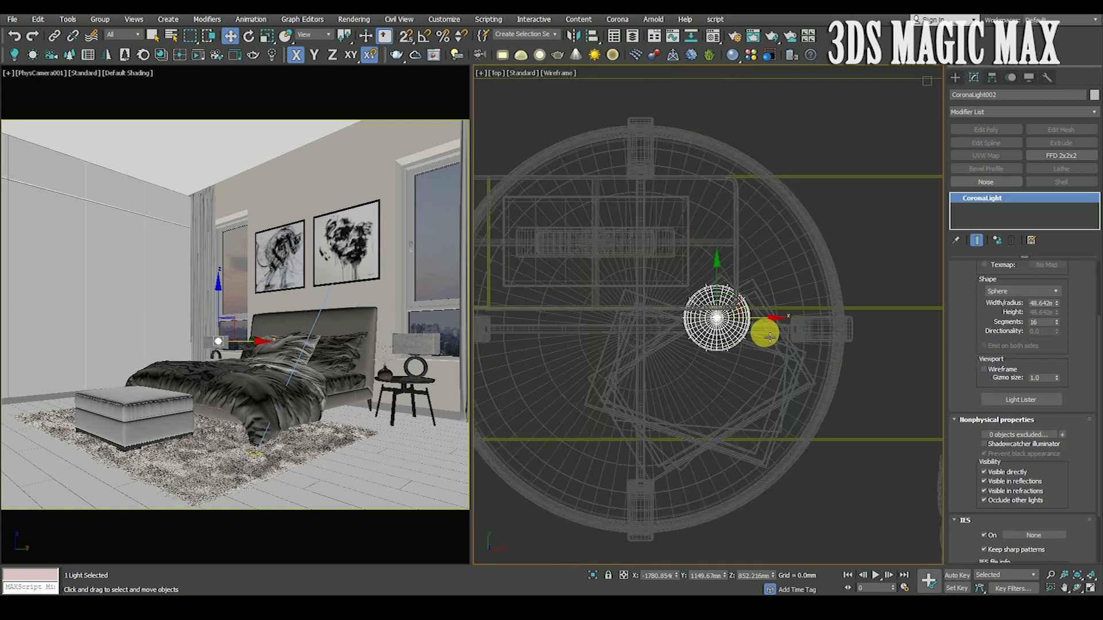
scroll(770, 337, down, 4)
drag(777, 333, 718, 300)
scroll(708, 307, up, 5)
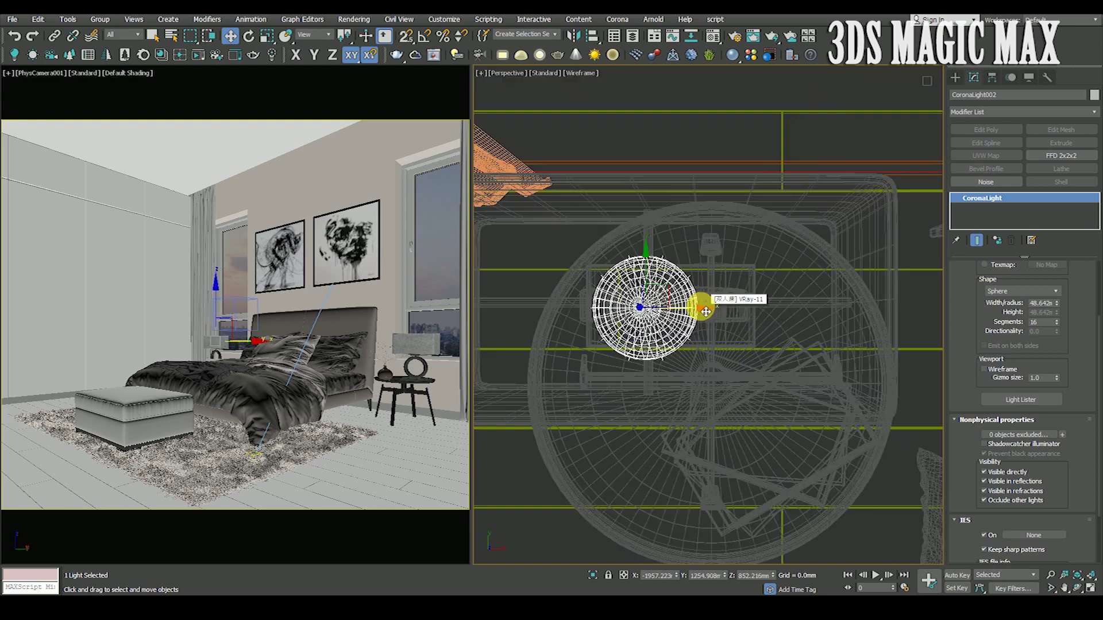
Check the cloned light's placement inside its lampshade in perspective and front wireframe views, and clear the selection.
key(p)
alt+middle_drag(722, 343, 702, 336)
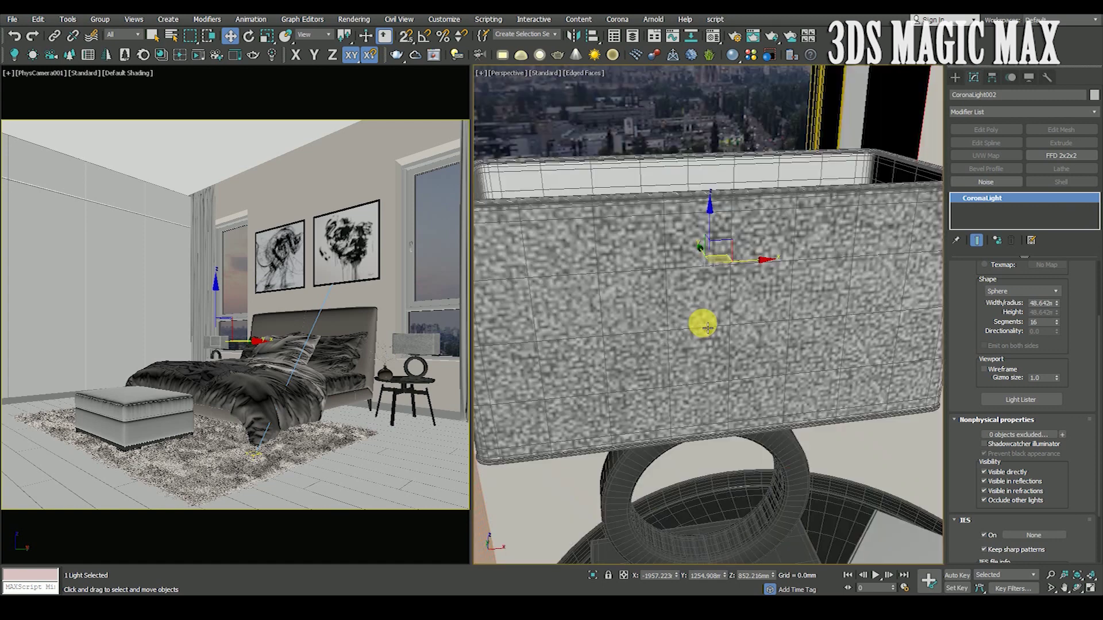
scroll(707, 324, down, 5)
scroll(717, 287, up, 3)
alt+middle_drag(727, 284, 678, 325)
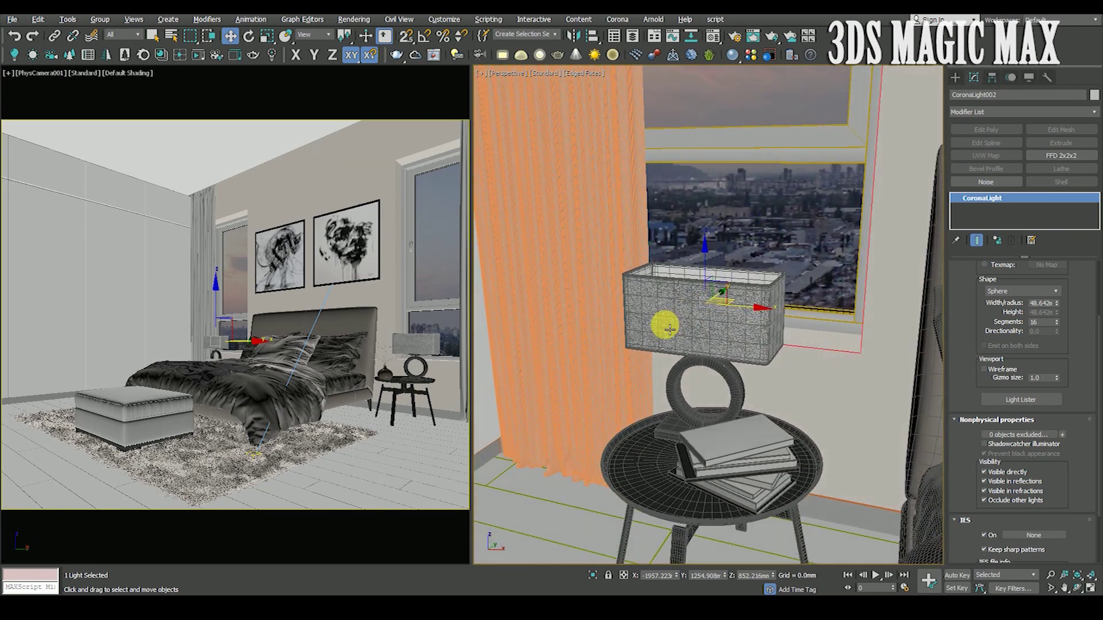
middle_click(699, 324)
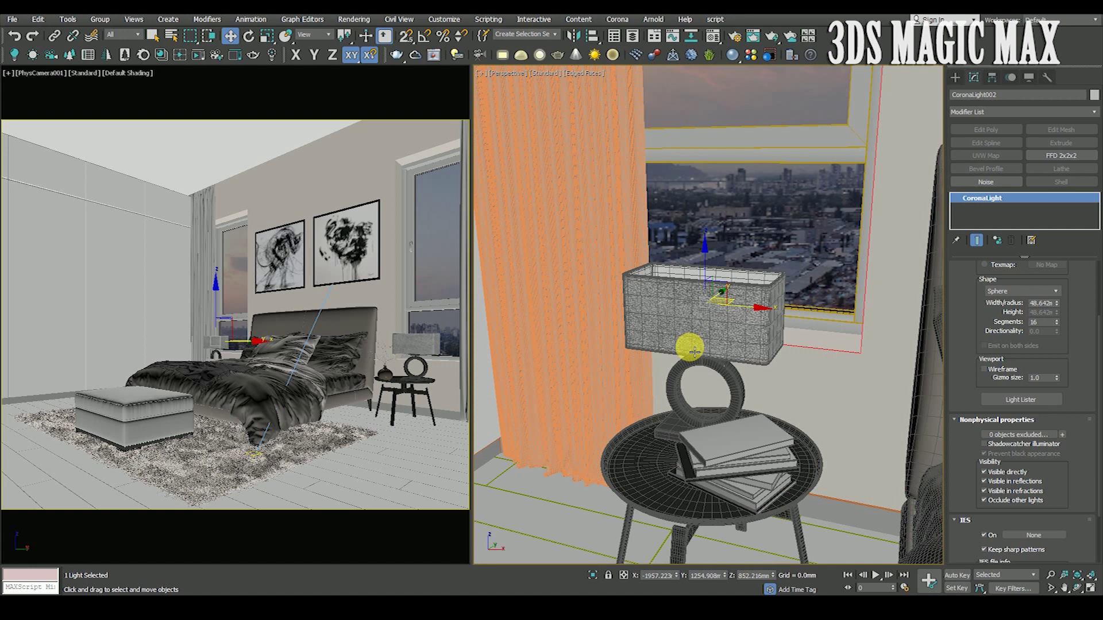
key(f)
key(F3)
scroll(680, 344, down, 8)
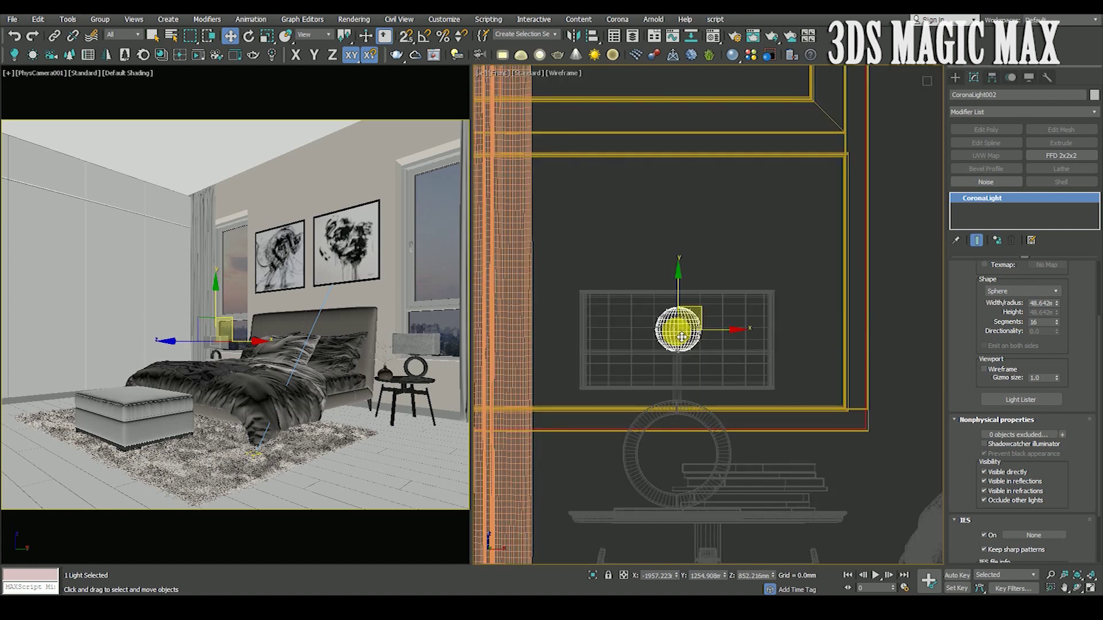
scroll(679, 354, up, 4)
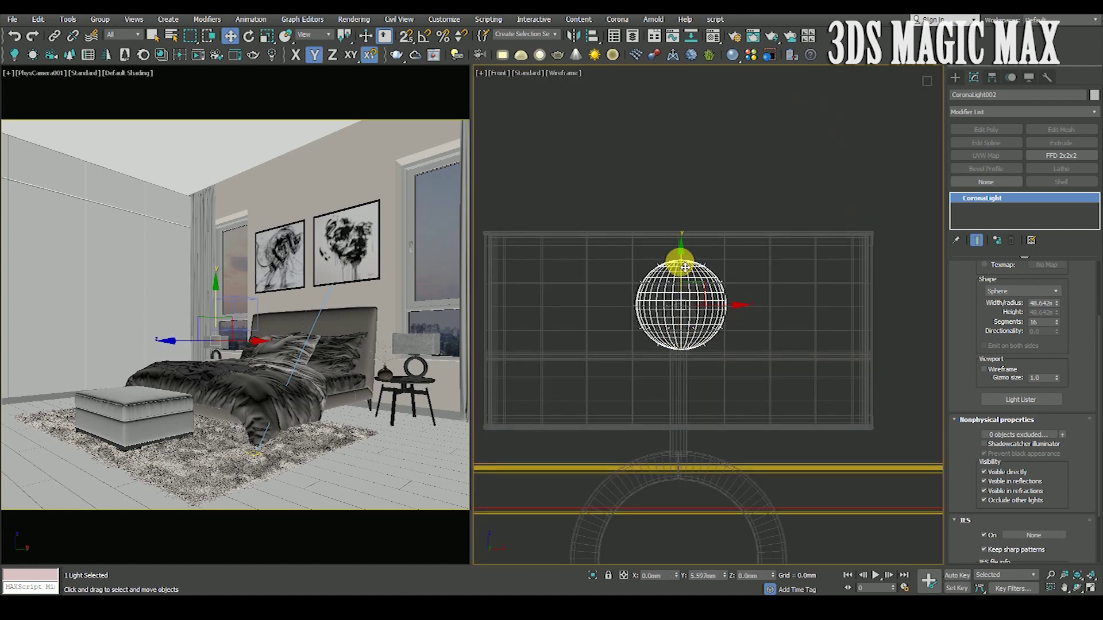
click(722, 178)
Switch the camera view to wireframe and start a Corona render of PhysCamera001 from the frame buffer opened through the render setup.
key(F3)
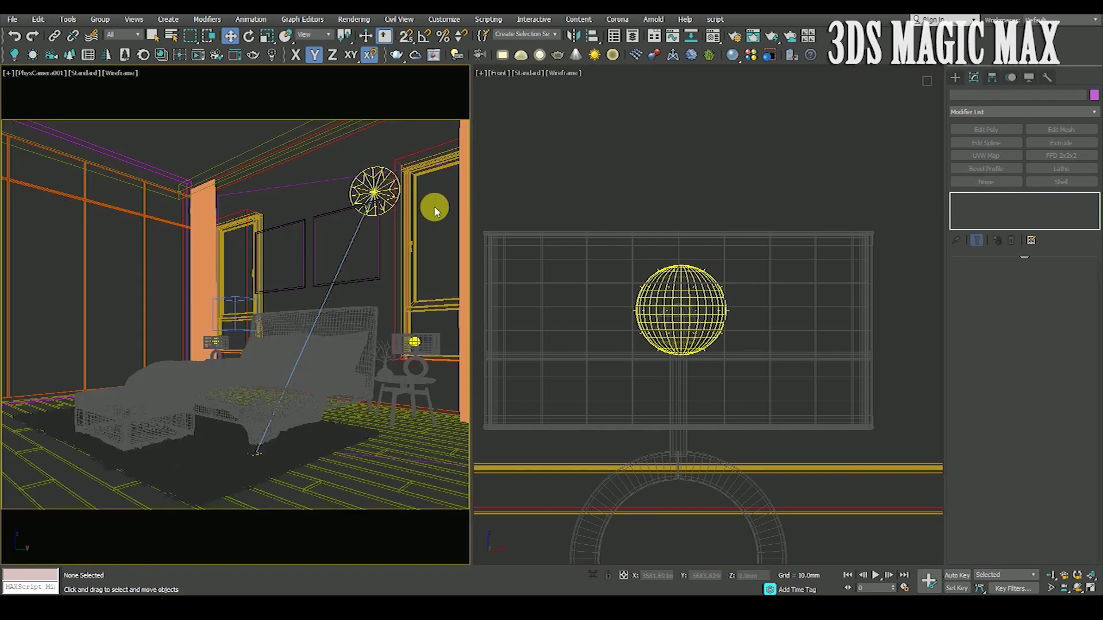
click(353, 19)
click(372, 84)
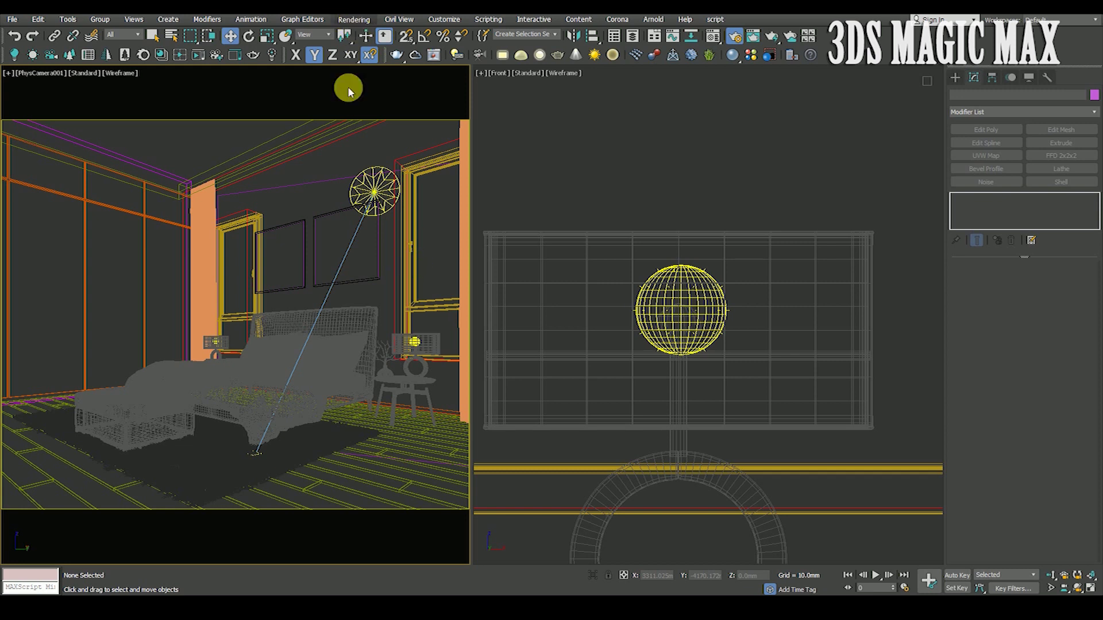
click(353, 18)
click(360, 29)
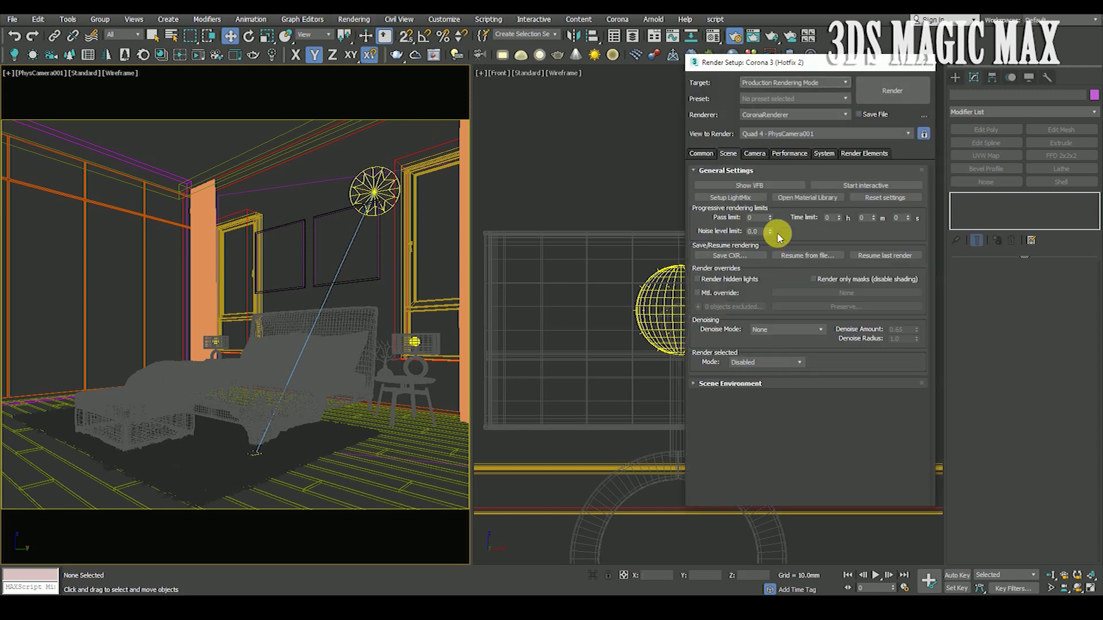
click(747, 188)
drag(407, 119, 437, 114)
click(585, 130)
click(585, 141)
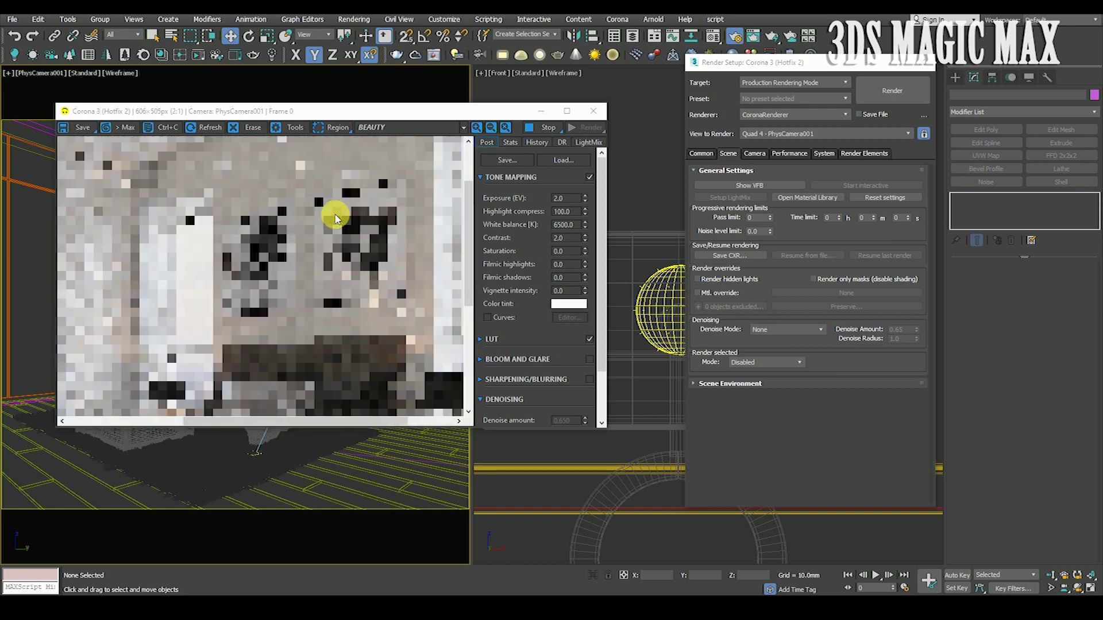
Try a tone mapping exposure of 3 EV on the render, and settle on 2.5 EV.
scroll(405, 305, up, 1)
drag(405, 305, 379, 290)
scroll(380, 294, down, 1)
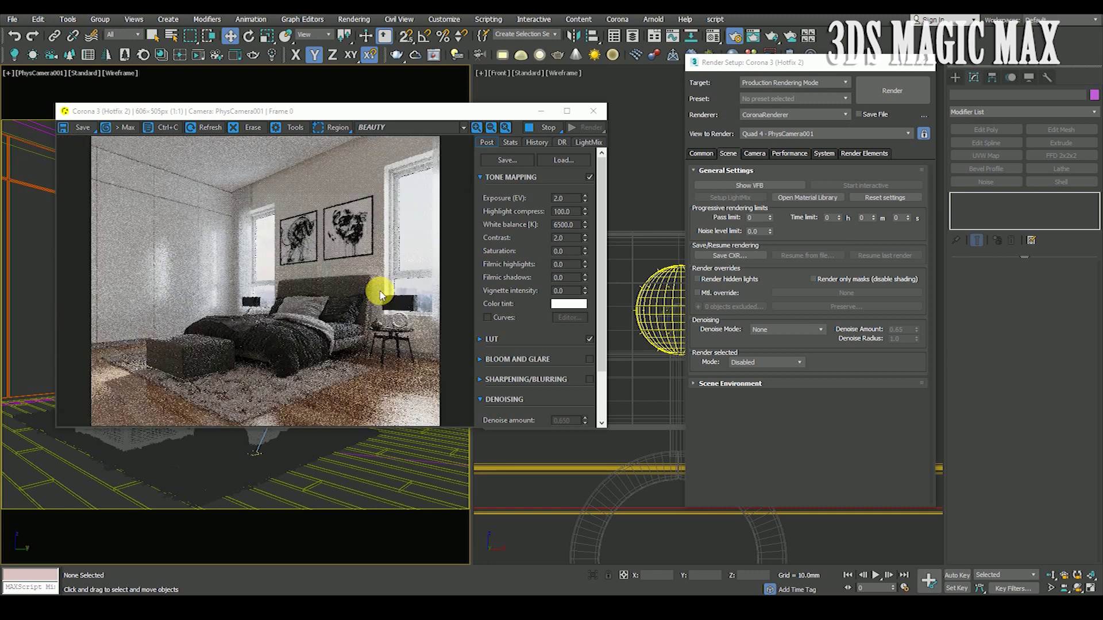
double_click(571, 201)
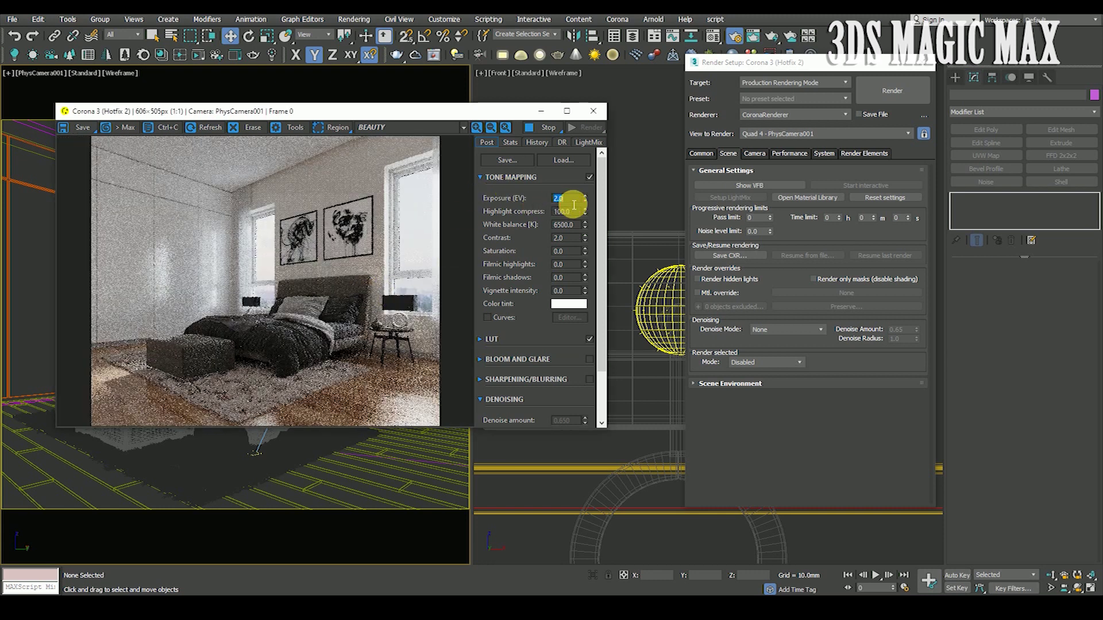
text(3)
key(Return)
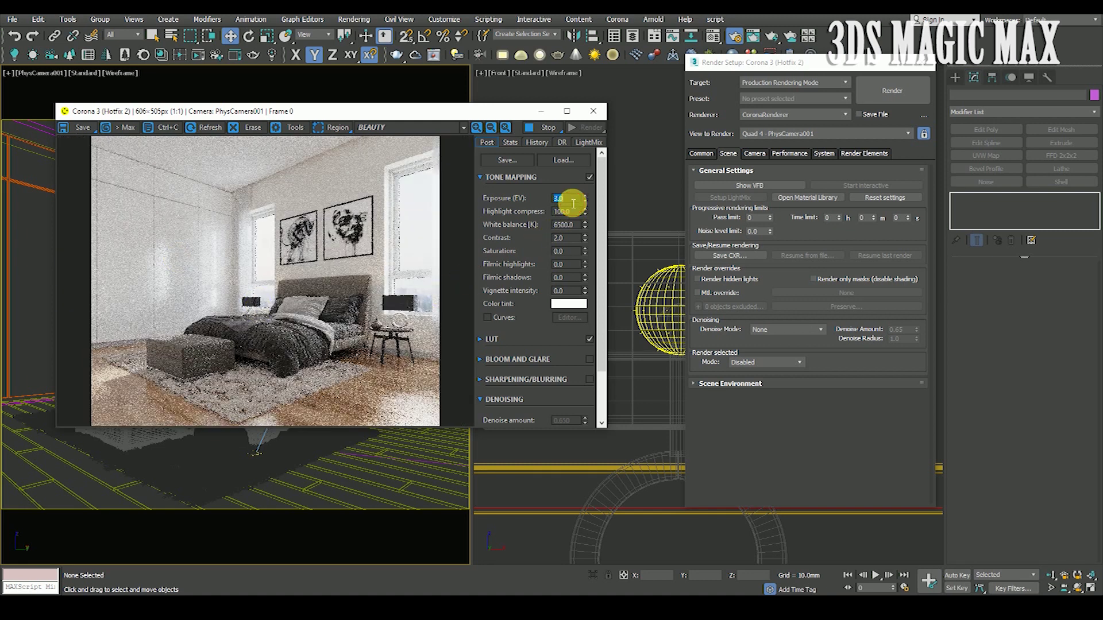
text(2.5)
key(Return)
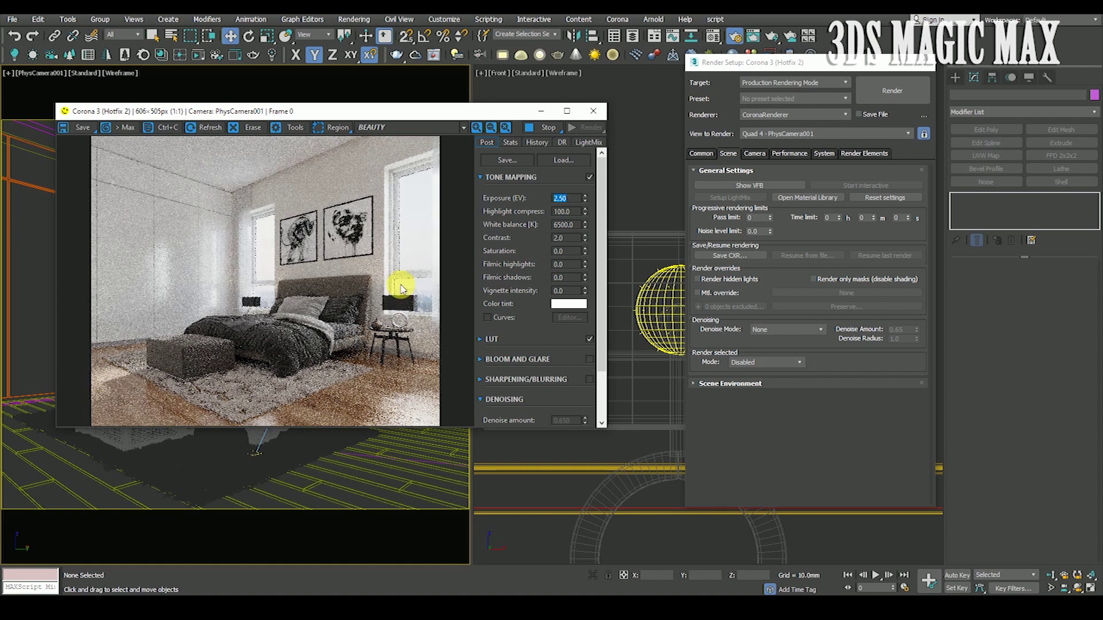
Examine the bed, rug, floor and bedside lamps closely in the running render.
click(257, 233)
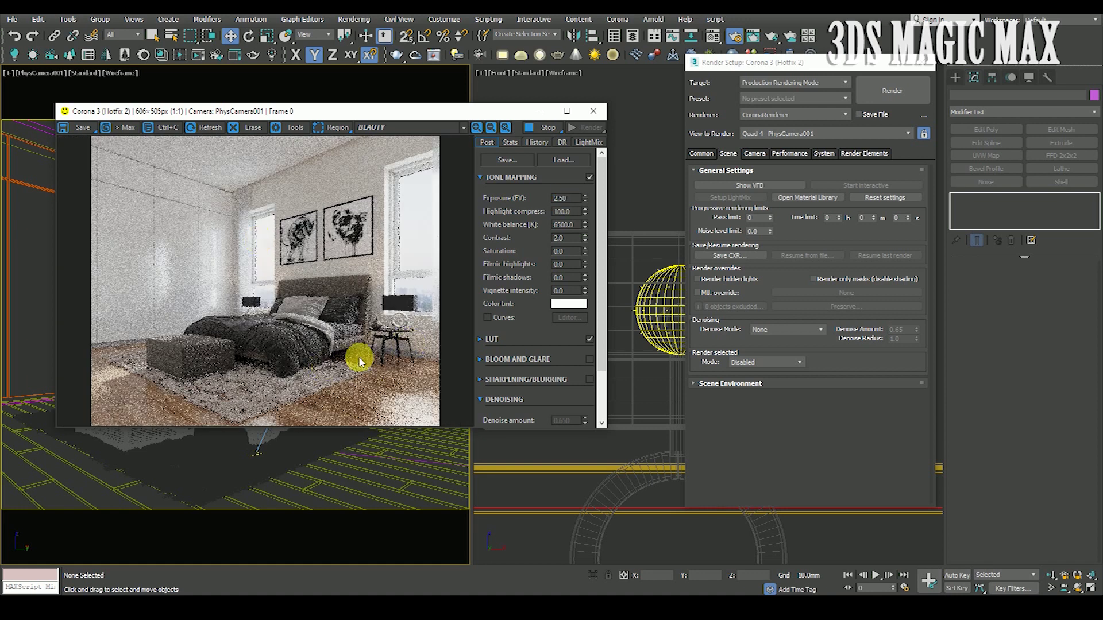
scroll(359, 362, up, 1)
scroll(164, 299, up, 1)
scroll(303, 322, down, 1)
scroll(286, 301, up, 2)
scroll(285, 300, down, 2)
scroll(257, 288, up, 1)
scroll(257, 290, down, 1)
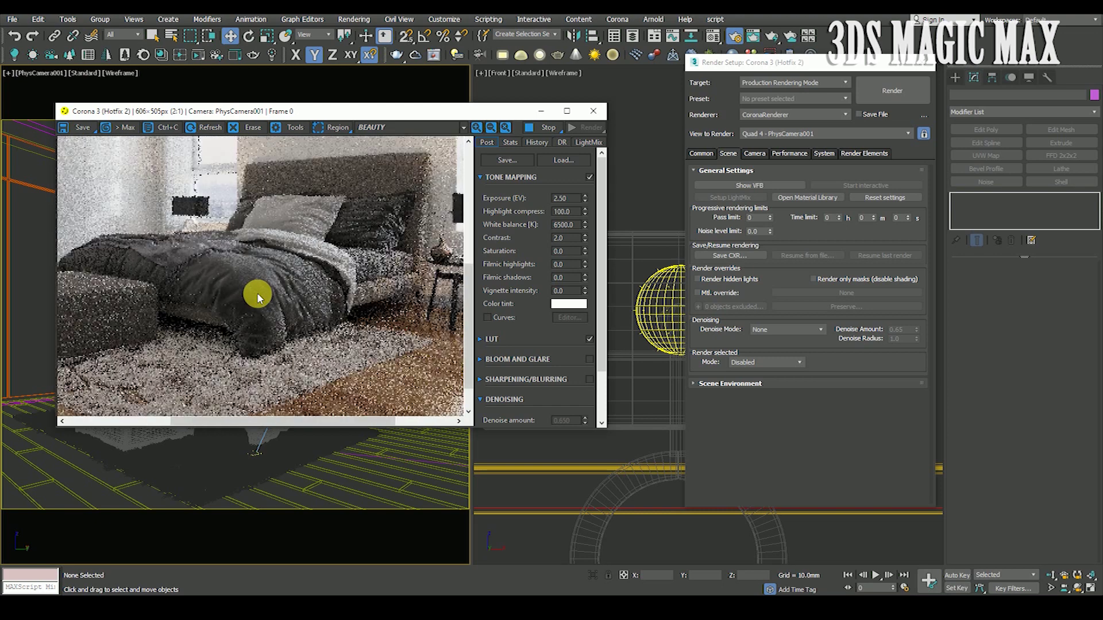
scroll(378, 226, up, 1)
scroll(379, 227, down, 2)
scroll(363, 332, up, 1)
scroll(310, 288, up, 1)
scroll(311, 287, down, 1)
scroll(400, 268, up, 1)
scroll(270, 285, down, 1)
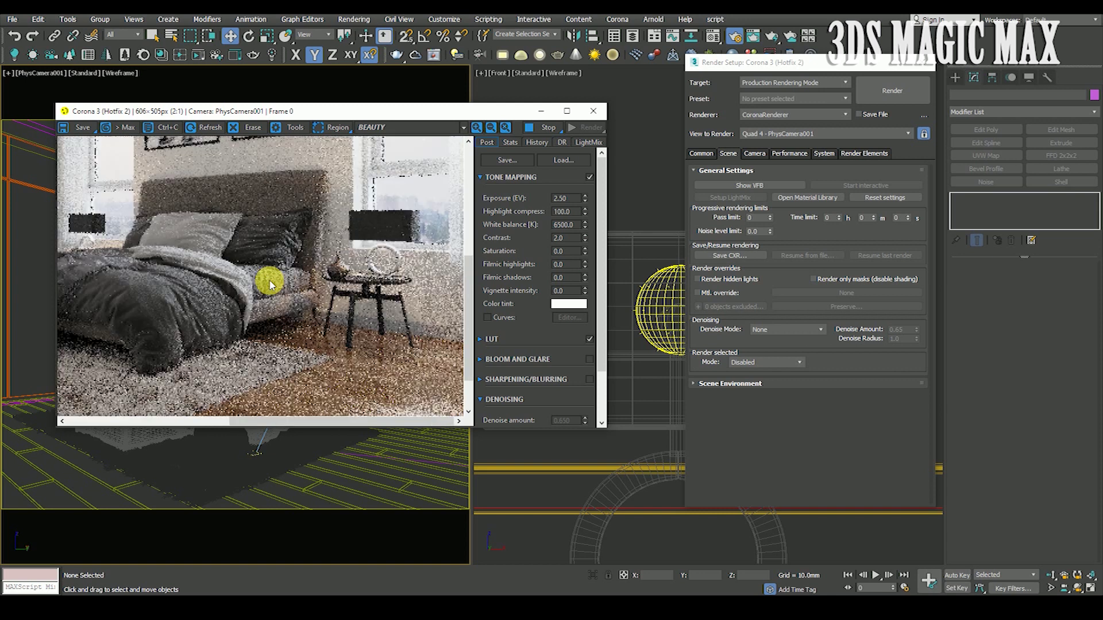
scroll(343, 336, down, 1)
scroll(160, 388, up, 2)
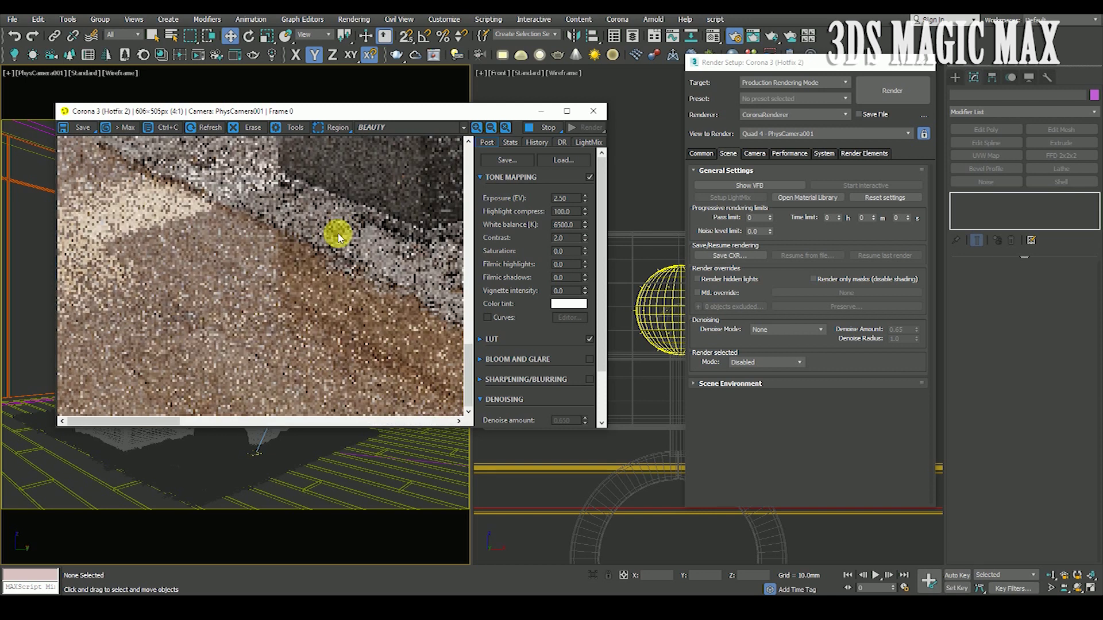
scroll(201, 327, down, 1)
scroll(160, 326, down, 1)
scroll(276, 400, up, 1)
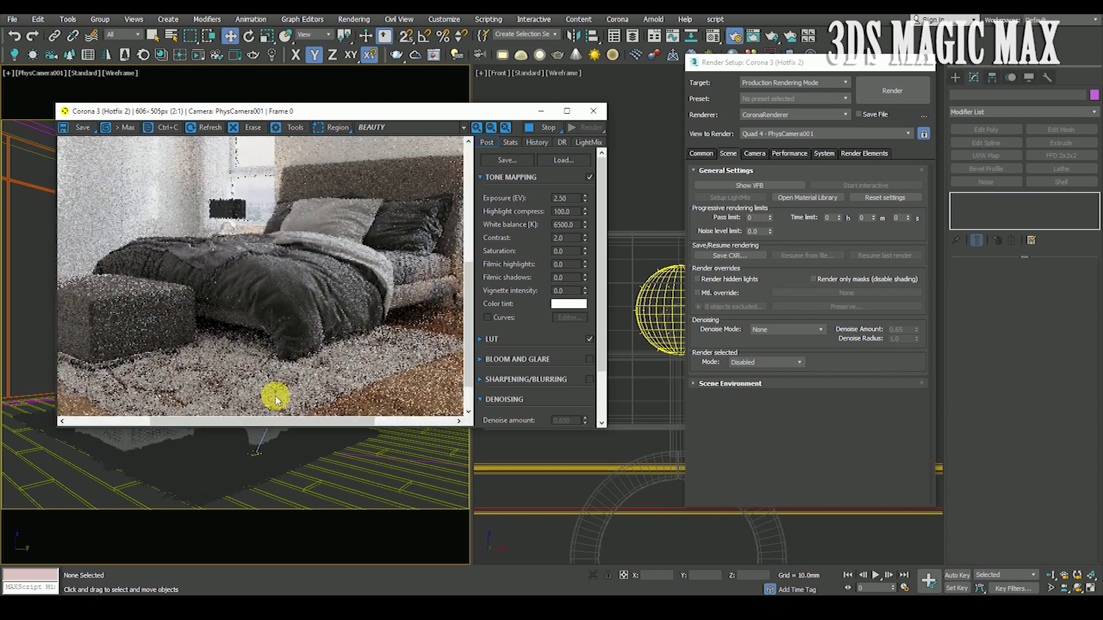
scroll(294, 393, down, 1)
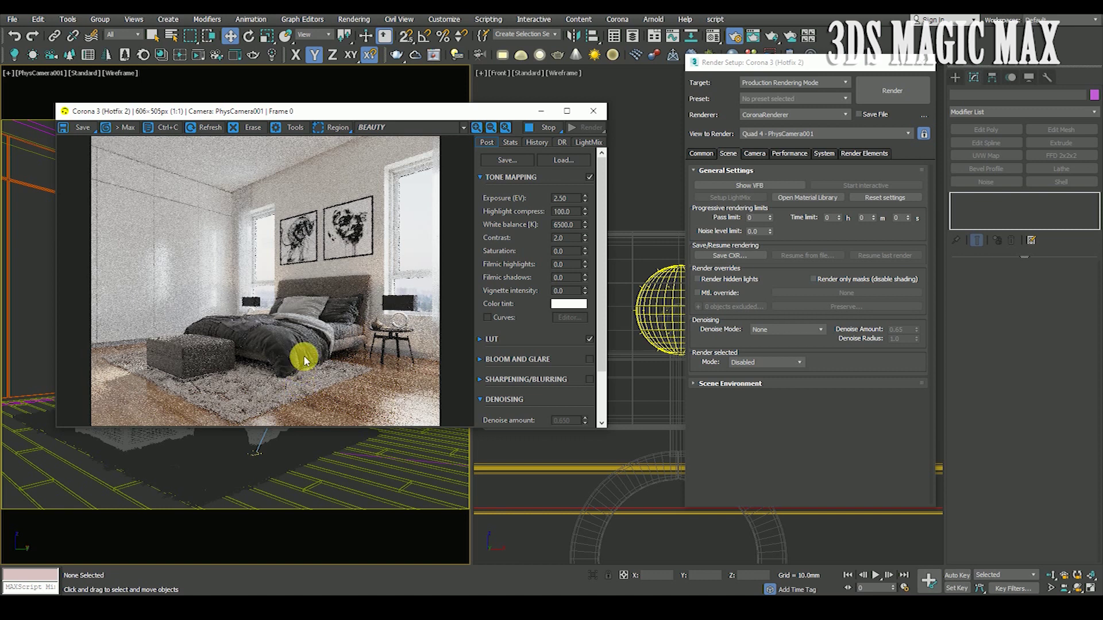
Examine the wardrobe wall, rear window and wall art closely in the running render.
drag(354, 112, 385, 112)
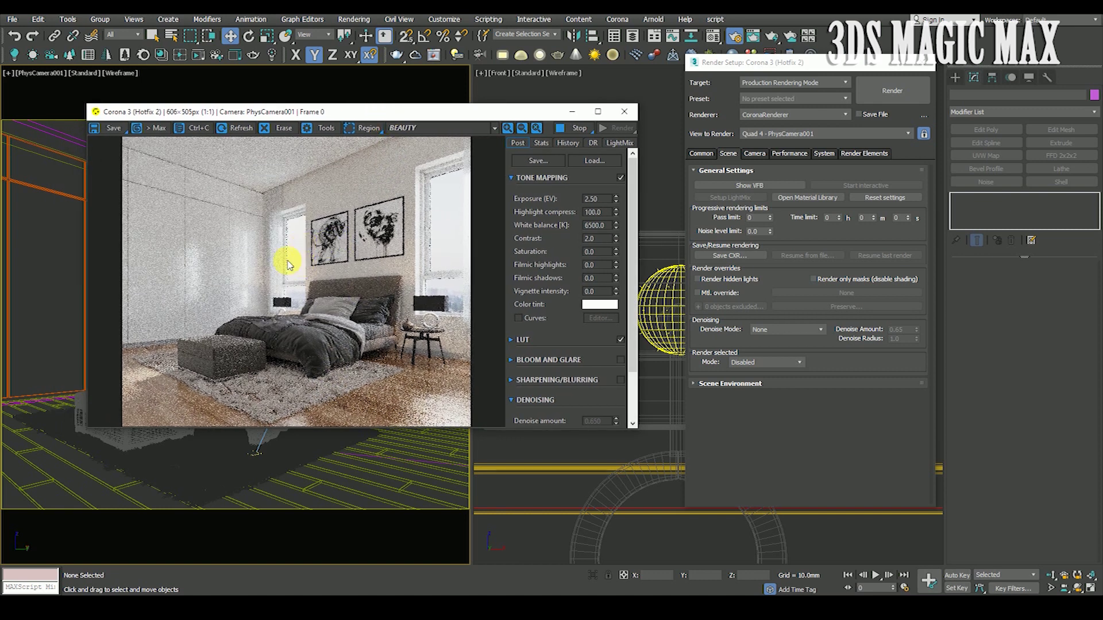
scroll(288, 297, up, 1)
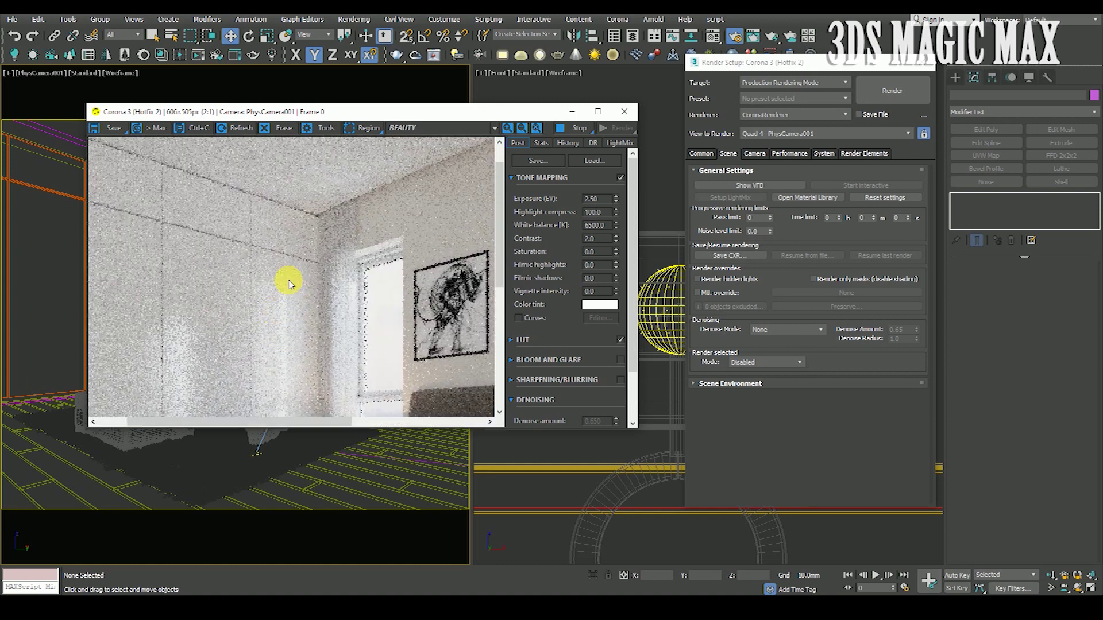
scroll(289, 283, down, 1)
scroll(213, 215, up, 1)
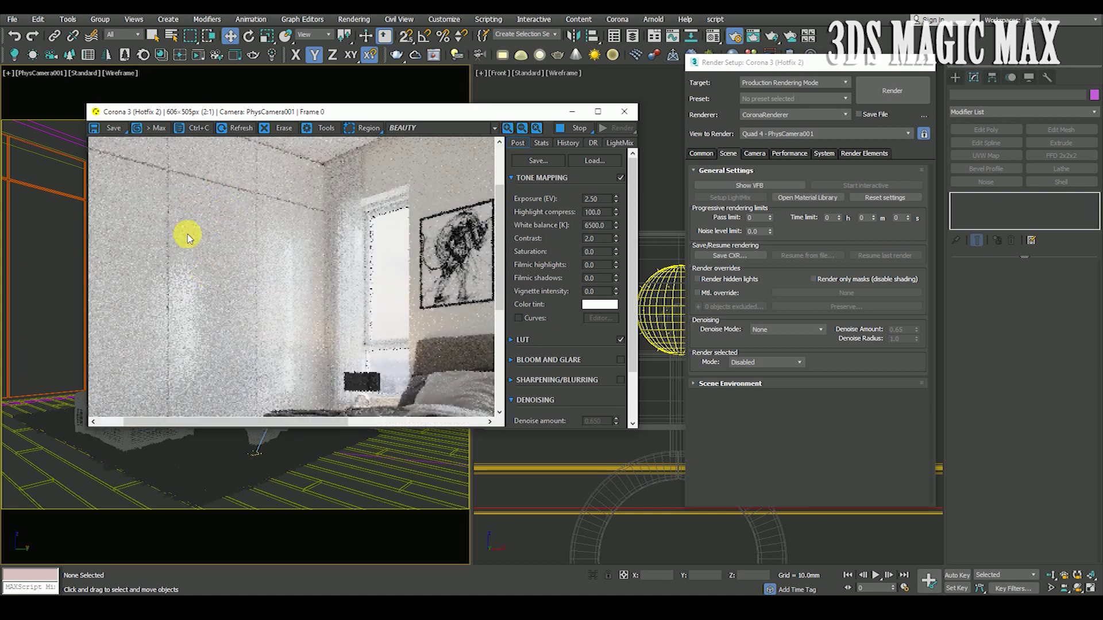
scroll(192, 249, down, 1)
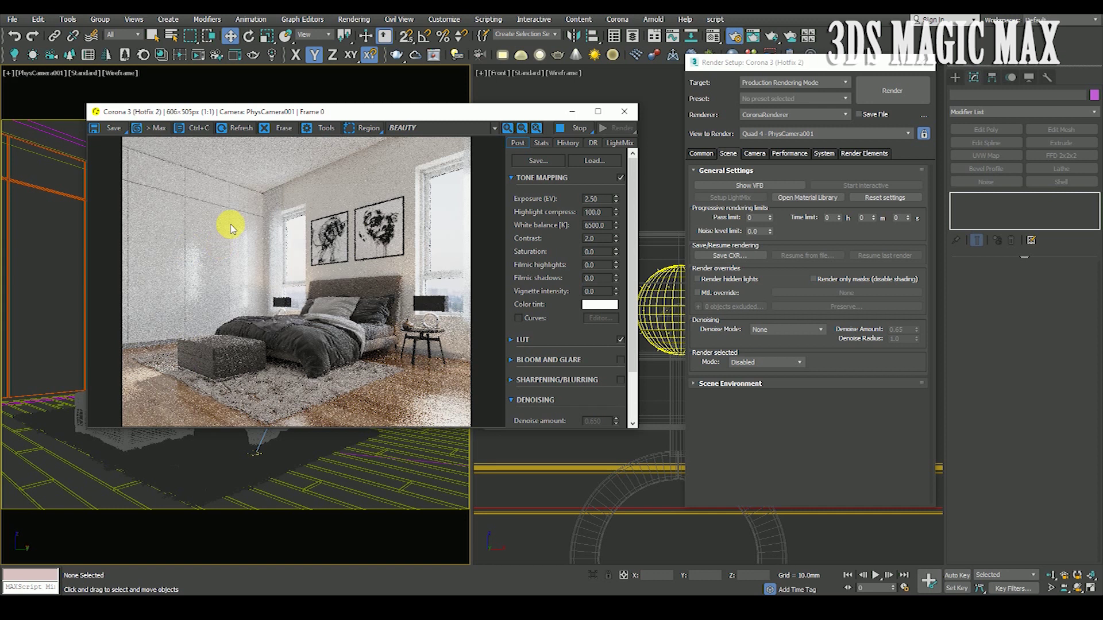
drag(319, 115, 293, 136)
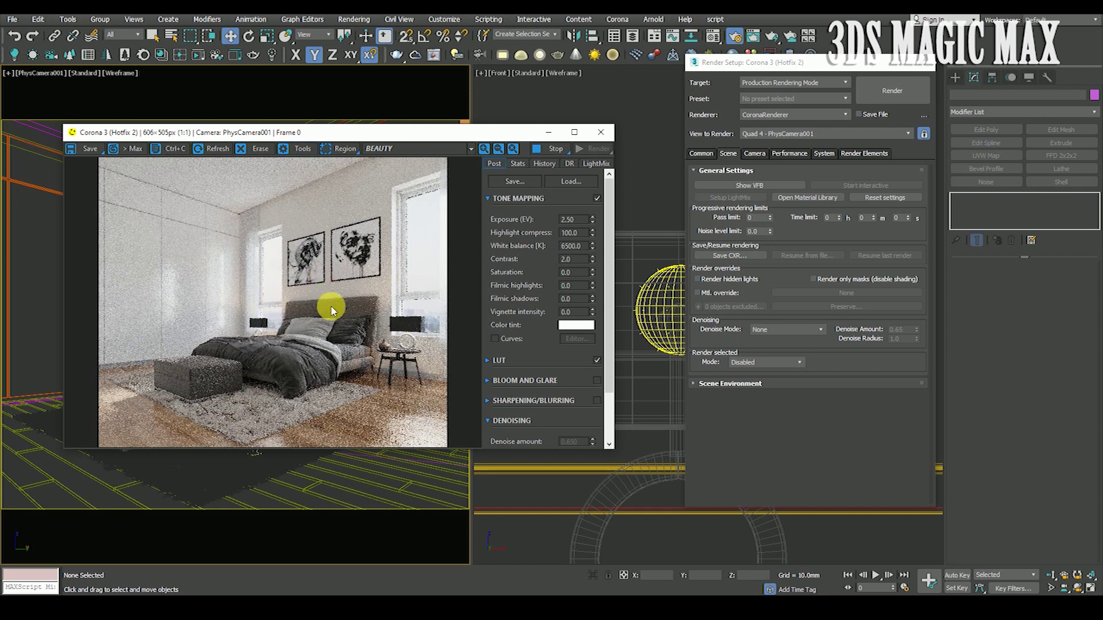
Examine the bedding, headboard, bedside lamps and windows closely as the render progresses.
scroll(315, 217, up, 2)
scroll(314, 221, down, 2)
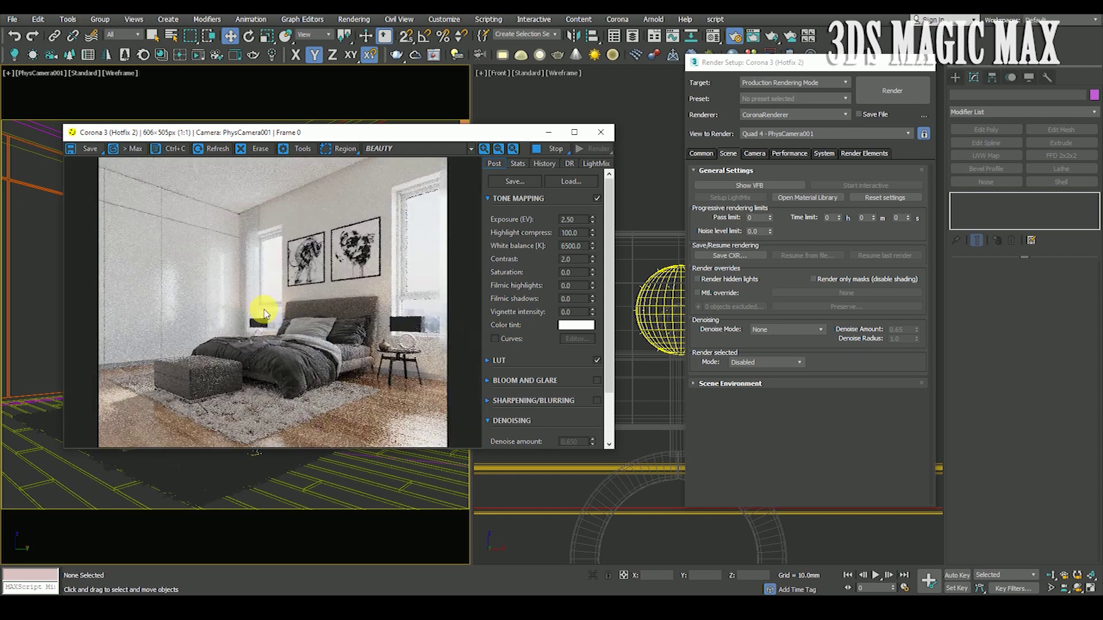
scroll(270, 310, up, 2)
scroll(283, 302, down, 2)
scroll(328, 258, up, 2)
scroll(322, 254, down, 2)
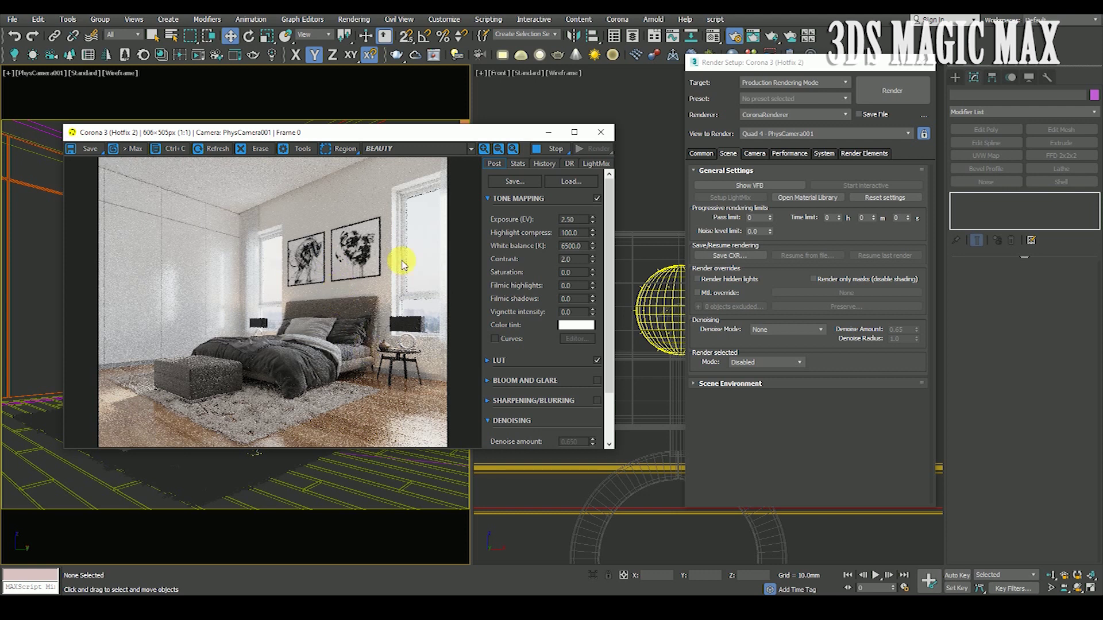
scroll(409, 206, up, 2)
scroll(402, 204, down, 2)
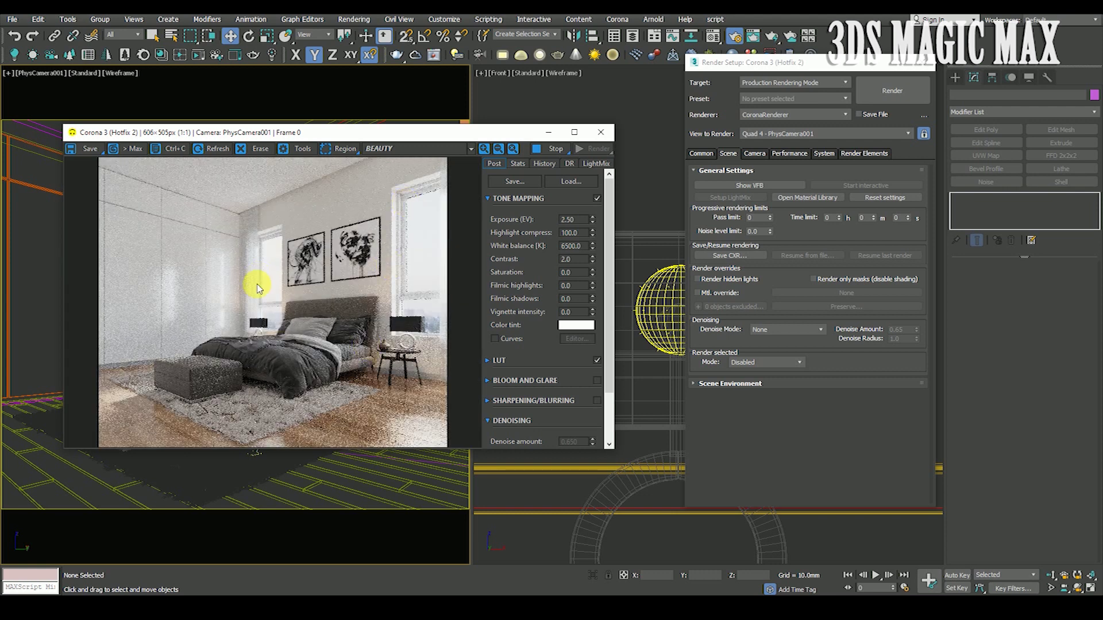
scroll(230, 371, up, 2)
scroll(263, 320, down, 2)
scroll(172, 339, up, 2)
scroll(178, 351, down, 2)
scroll(256, 352, up, 2)
scroll(258, 350, down, 2)
scroll(274, 365, up, 2)
scroll(270, 345, down, 1)
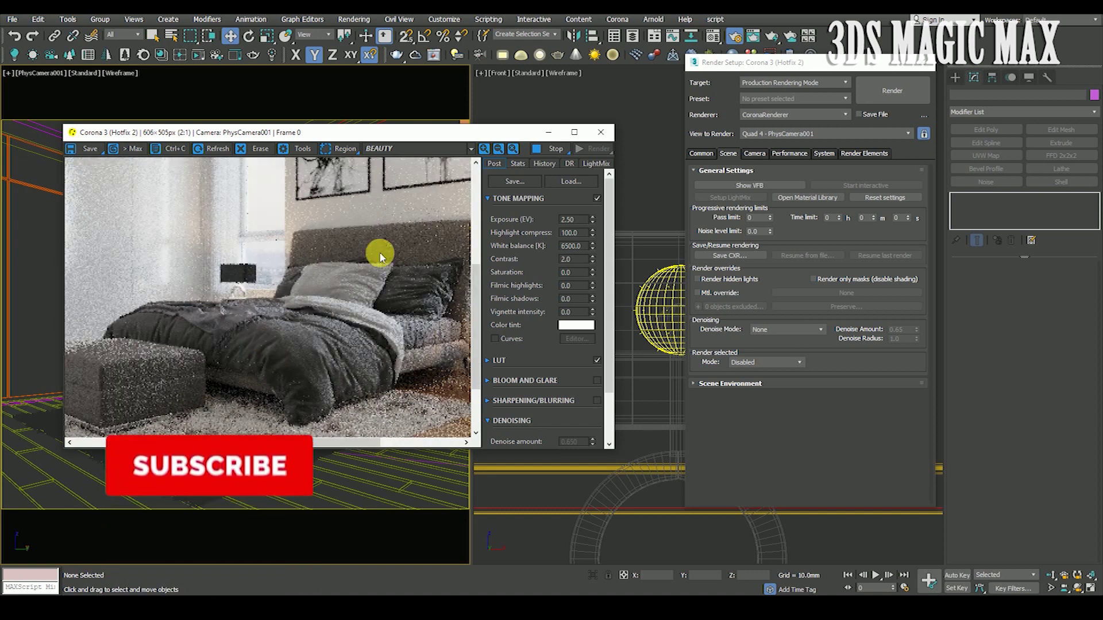
Stop the render, close the frame buffer and isolate the bed covers.
click(551, 148)
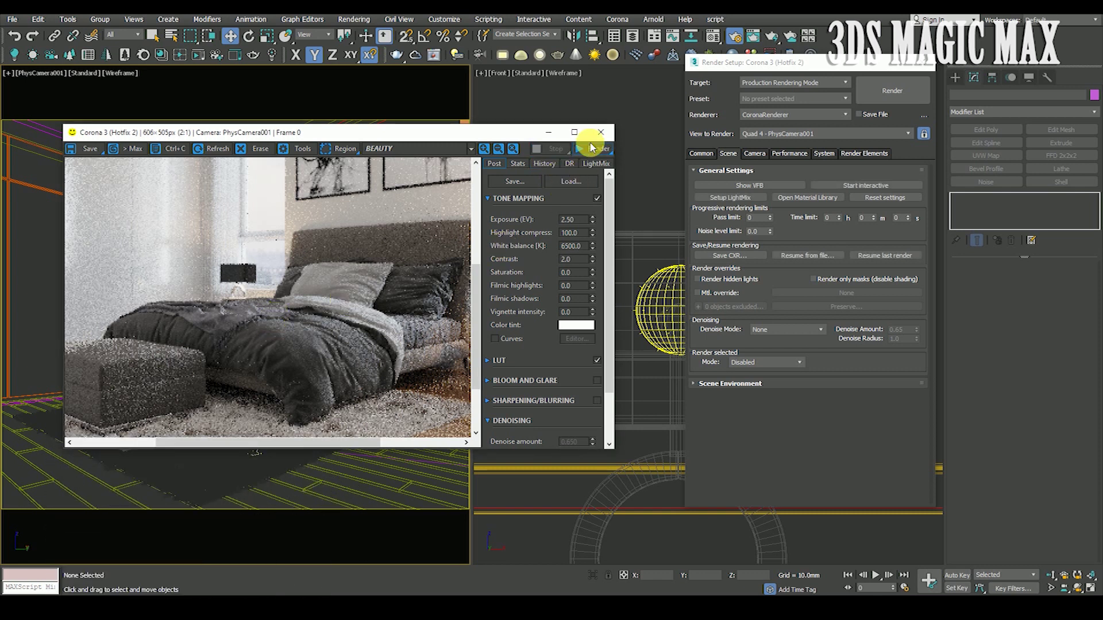
click(601, 132)
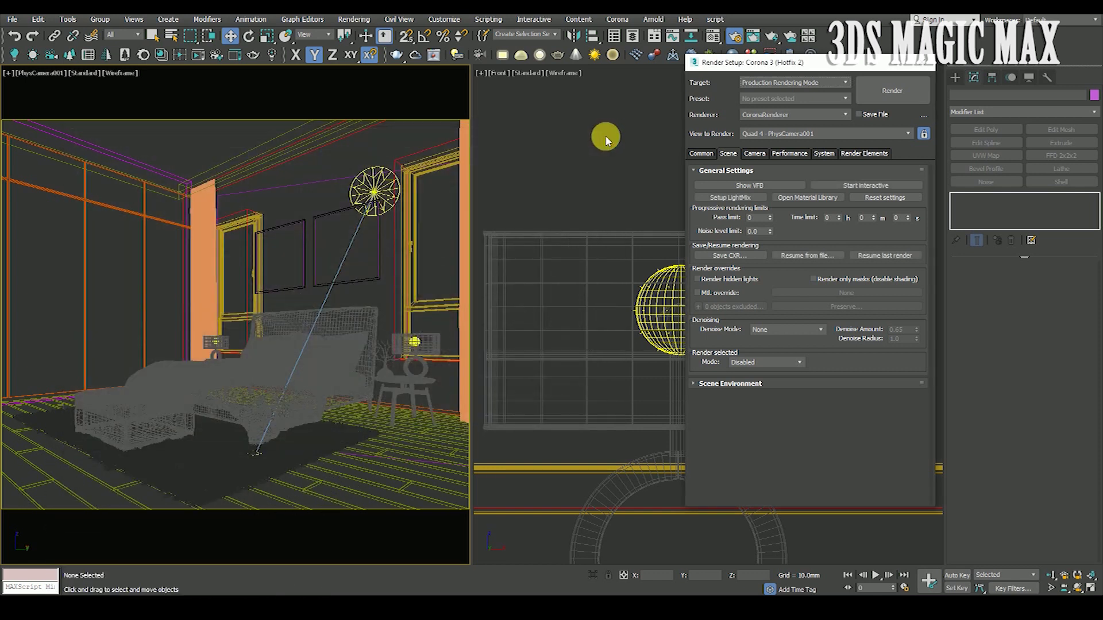
click(713, 37)
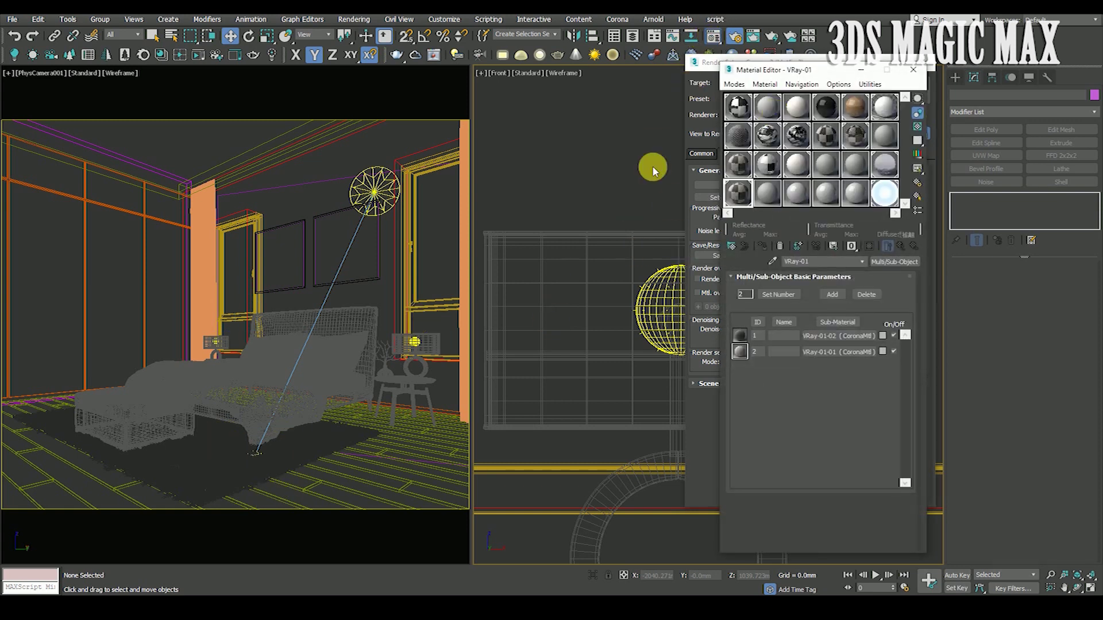
click(226, 375)
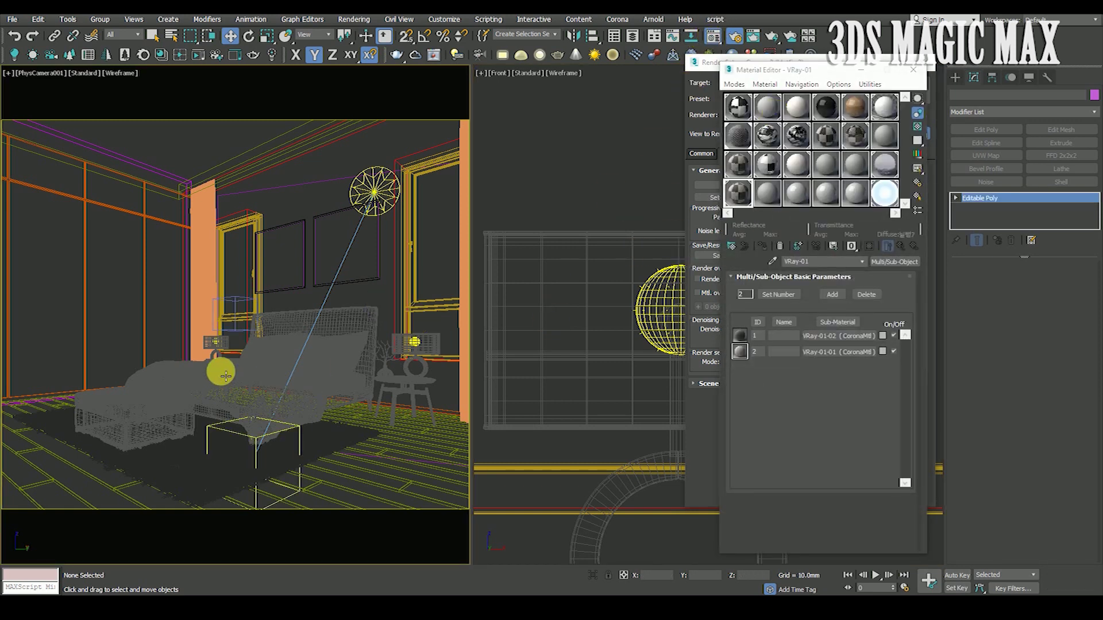
ctrl+click(289, 362)
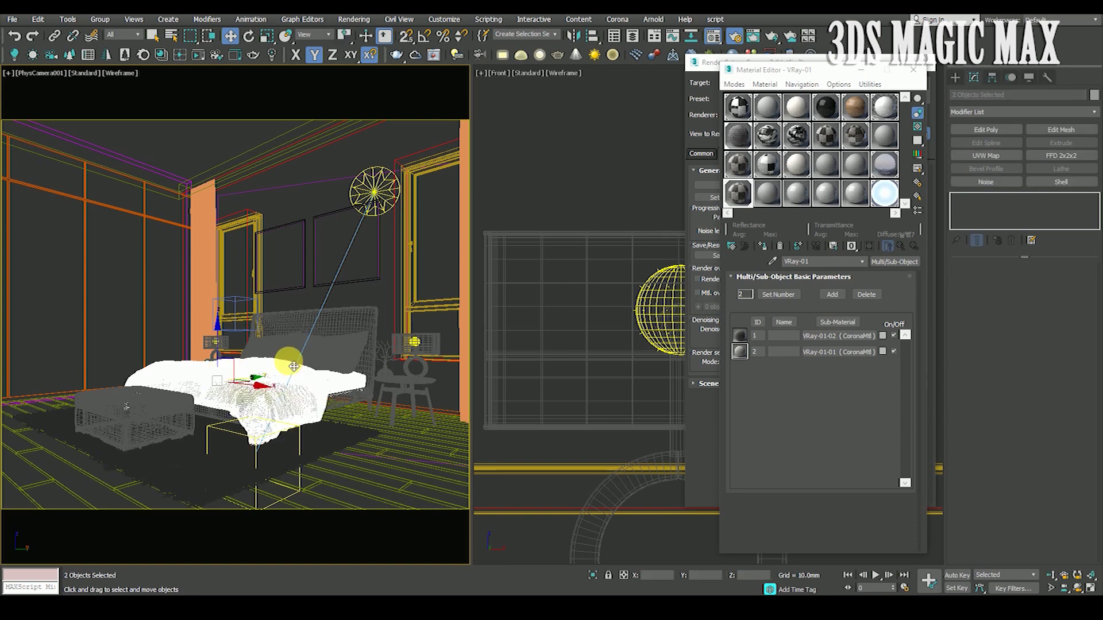
key(alt+q)
click(345, 311)
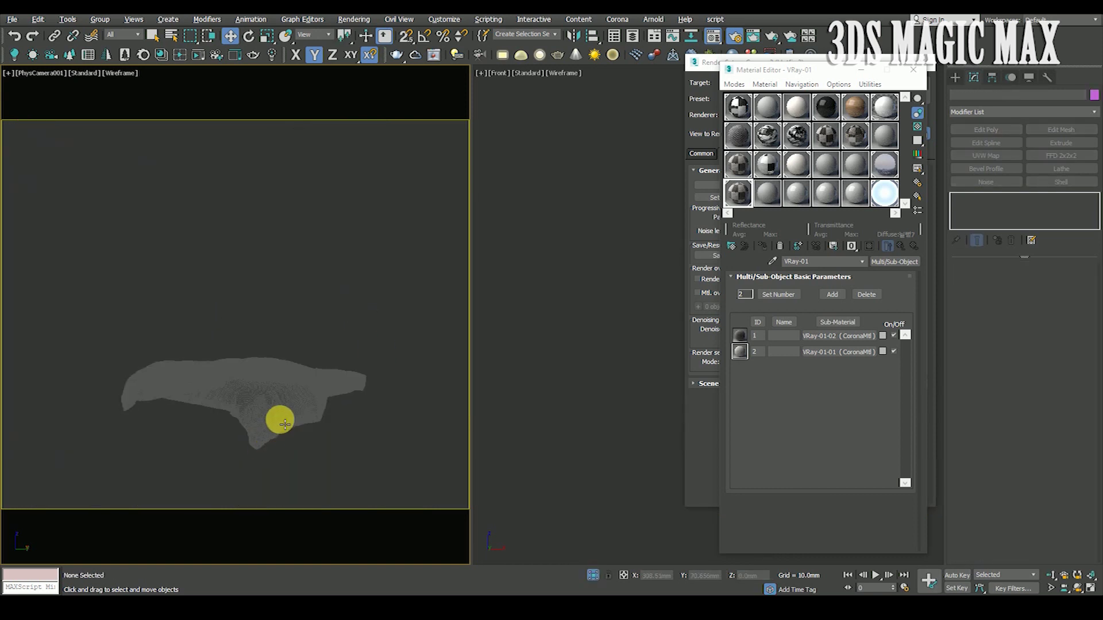
Show the isolated bed covers shaded in an orthographic view and copy the VRay-01-01 sub-material of VRay-01.
key(t)
key(z)
key(F3)
scroll(324, 276, down, 4)
mouse_move(325, 278)
alt+middle_down()
mouse_move(297, 309)
mouse_move(301, 295)
alt+middle_up()
scroll(369, 289, up, 4)
alt+middle_drag(368, 288, 318, 315)
scroll(333, 296, up, 5)
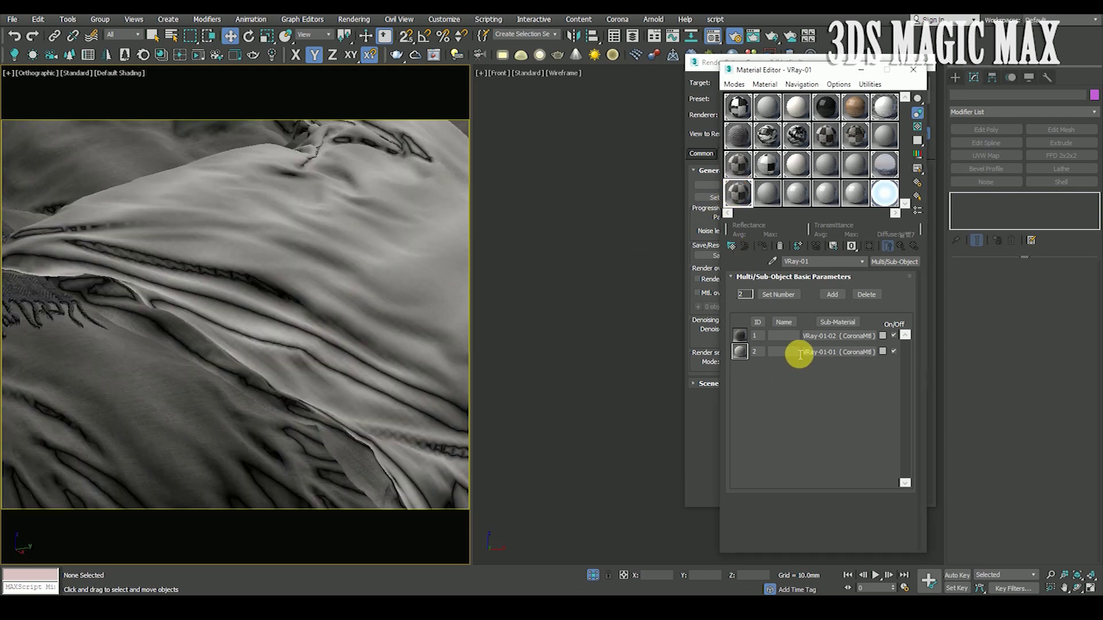
right_click(831, 356)
click(839, 372)
Sample the fringed throw's VRay-10 material into the unused 20 - Default material slot.
click(768, 190)
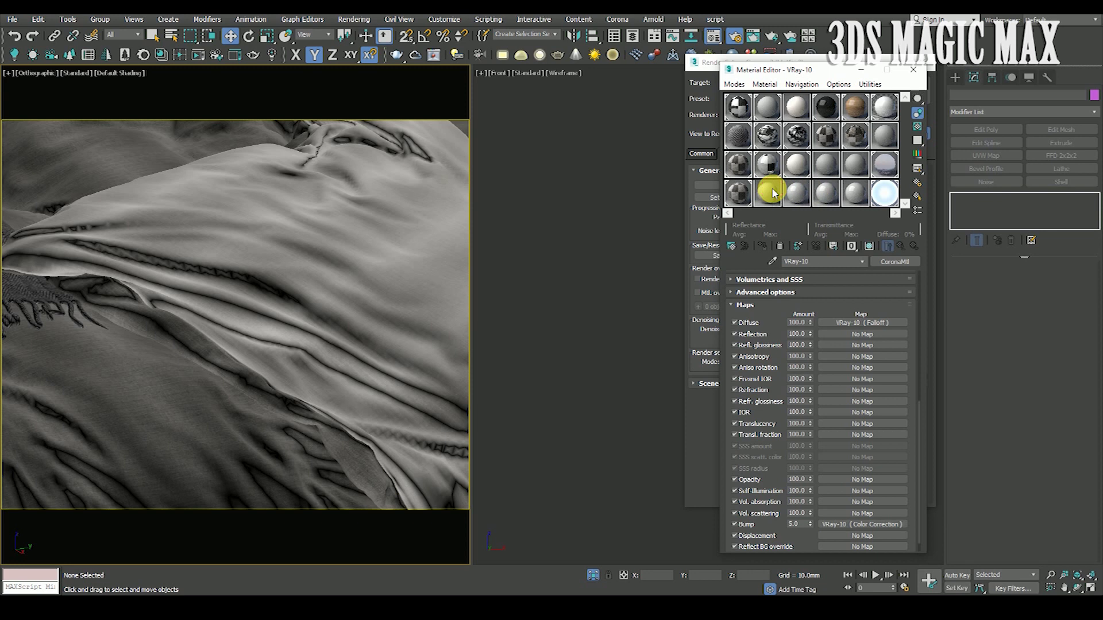
click(773, 192)
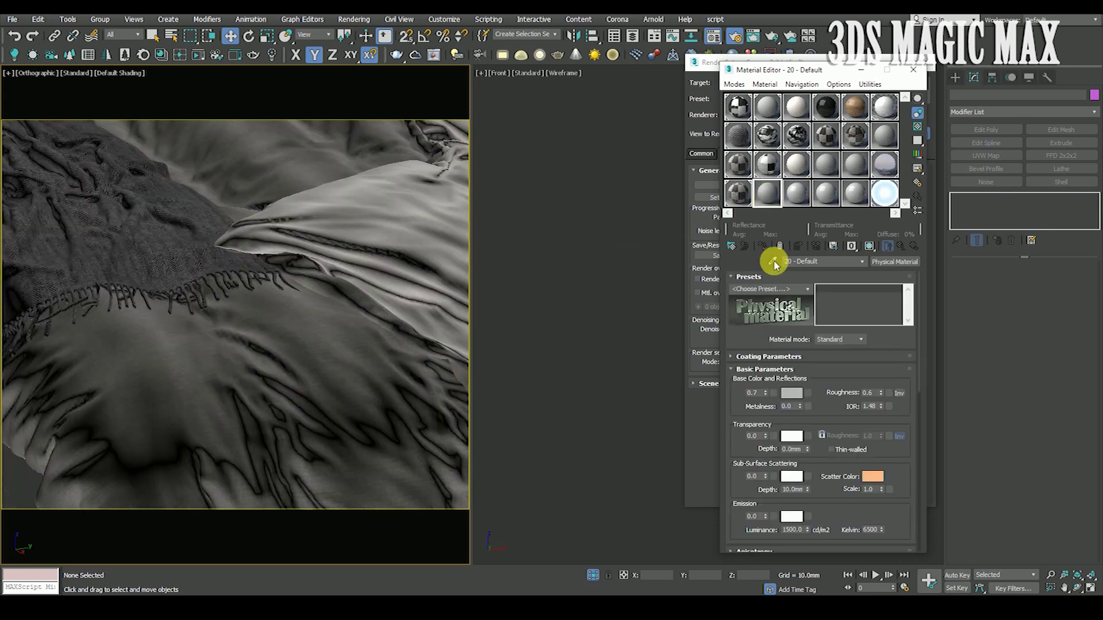
click(773, 262)
click(155, 237)
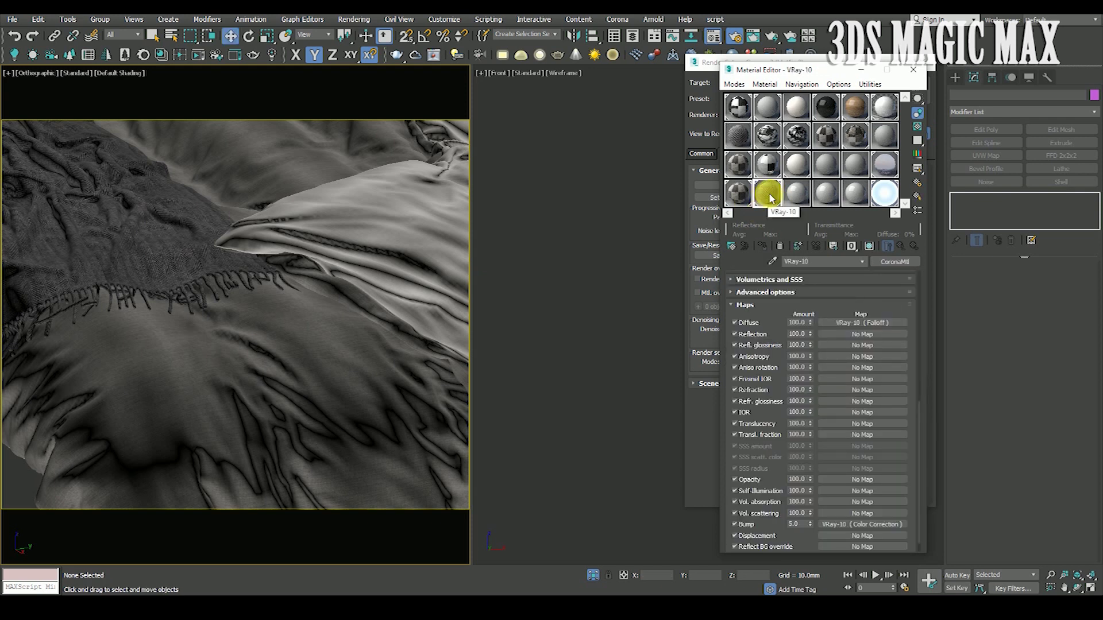
Replace the fringed throw's VRay-10 material with a pasted copy of VRay-01-01.
scroll(866, 333, up, 5)
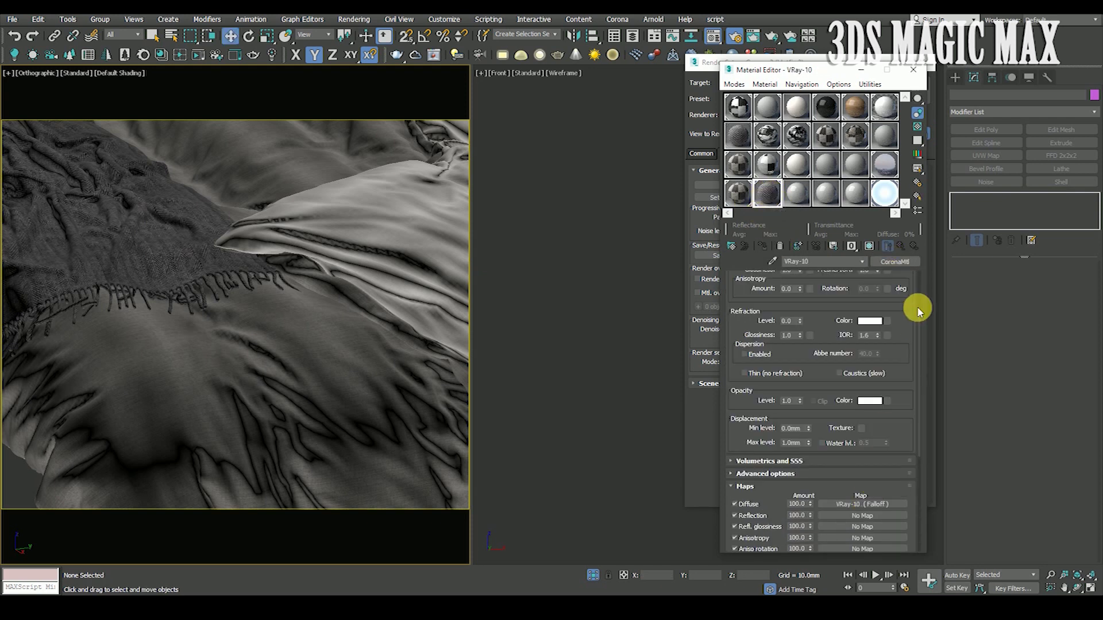
scroll(850, 517, up, 3)
right_click(900, 264)
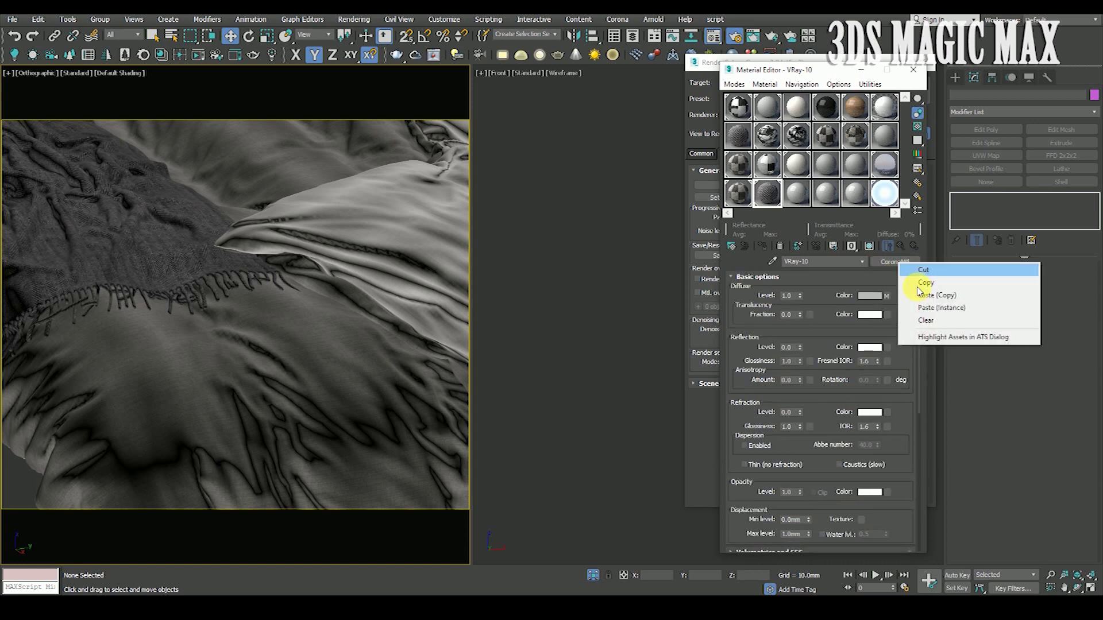
click(928, 295)
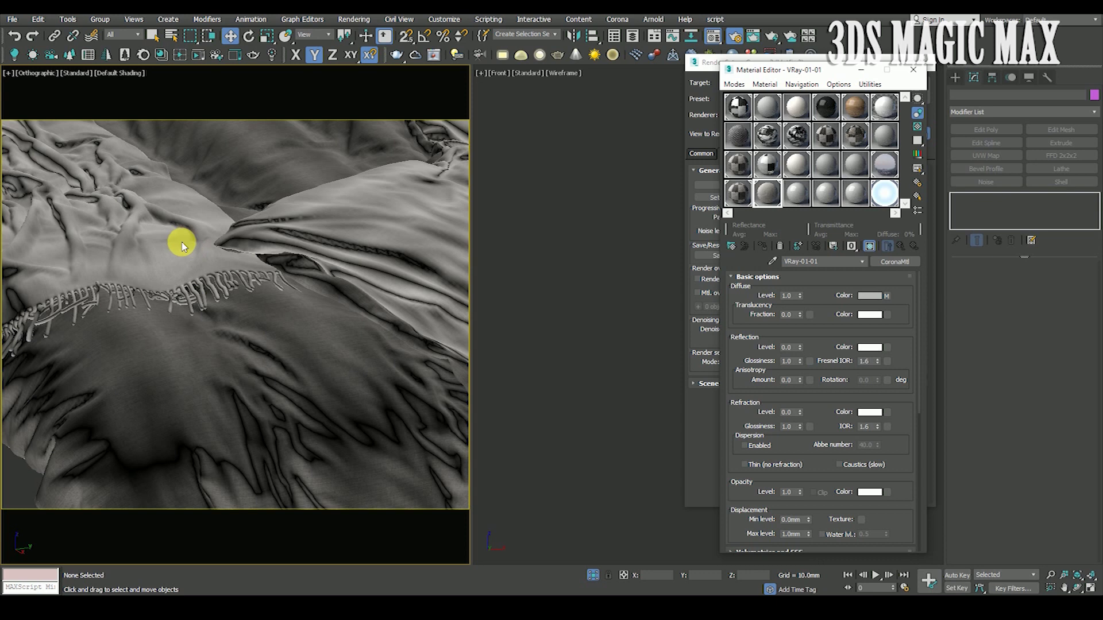
Return to the PhysCamera001 view, end the isolation of the bed covers and display the scene in wireframe.
scroll(191, 247, down, 5)
scroll(118, 253, up, 1)
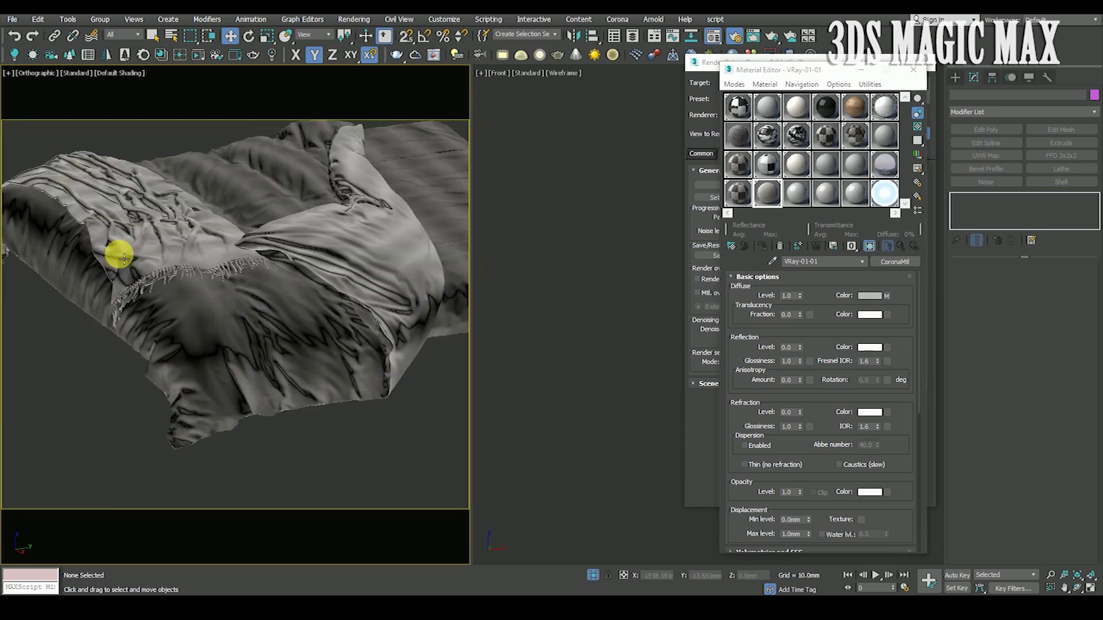
scroll(171, 271, down, 1)
key(c)
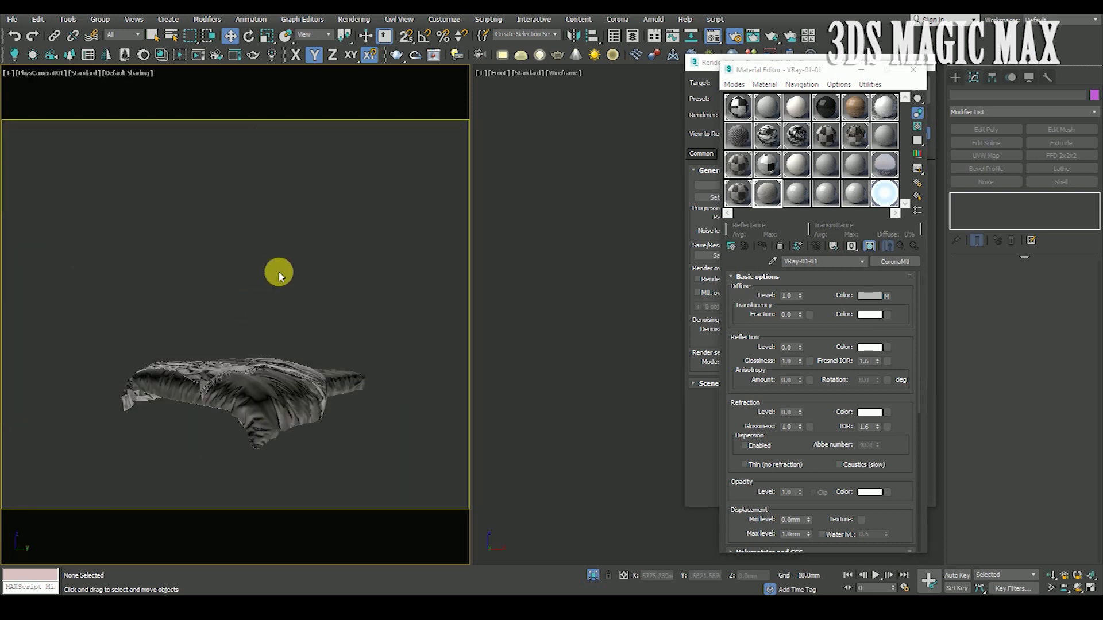
click(593, 575)
key(F3)
key(F3)
key(F3)
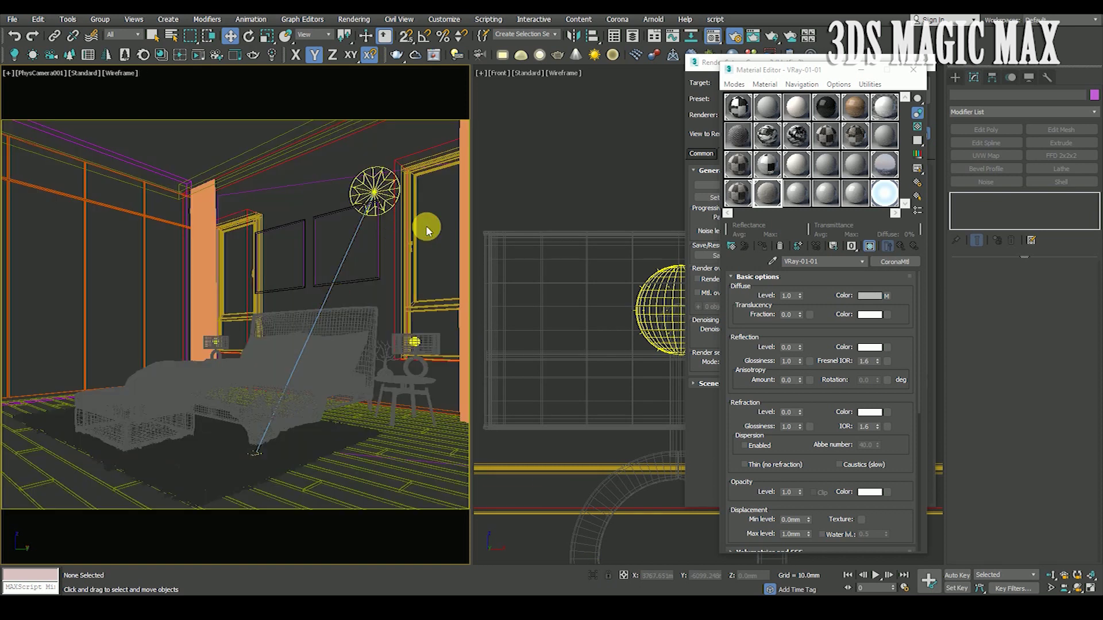
Add the Corona render elements Direct, Indirect, Reflect, Refract, Masking ID, WireColor, Alpha and BloomGlare.
drag(716, 67, 584, 70)
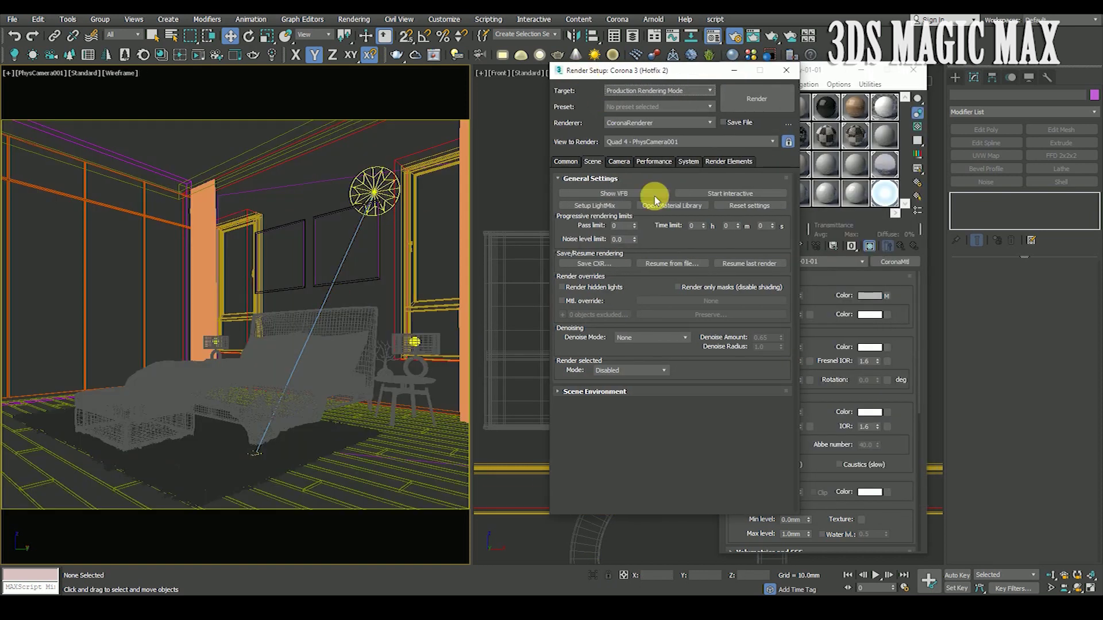
click(725, 164)
click(645, 178)
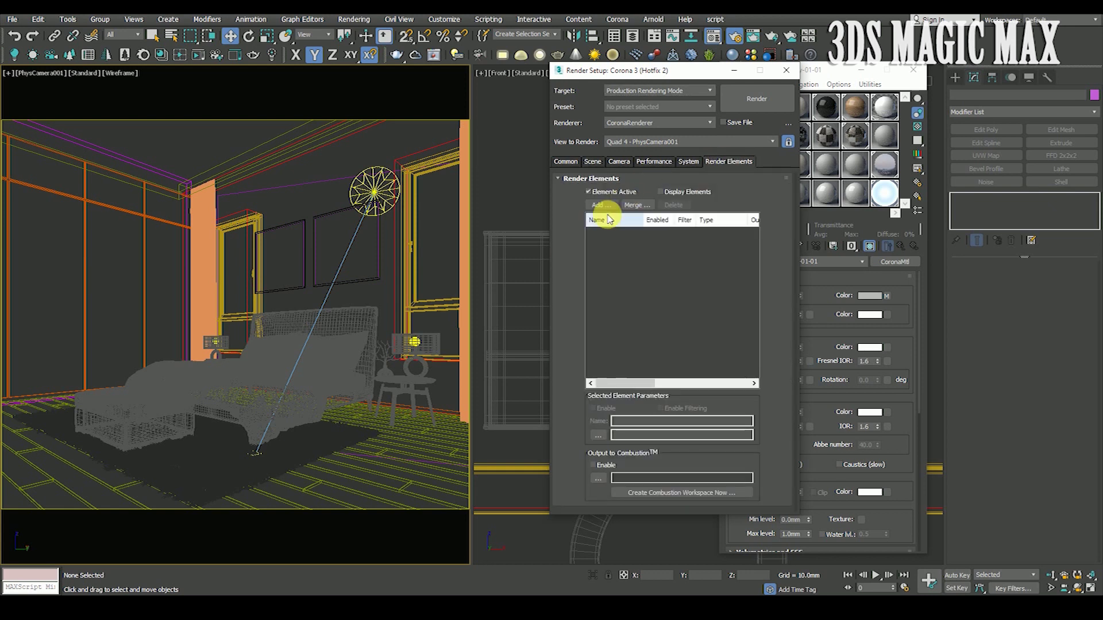
click(601, 206)
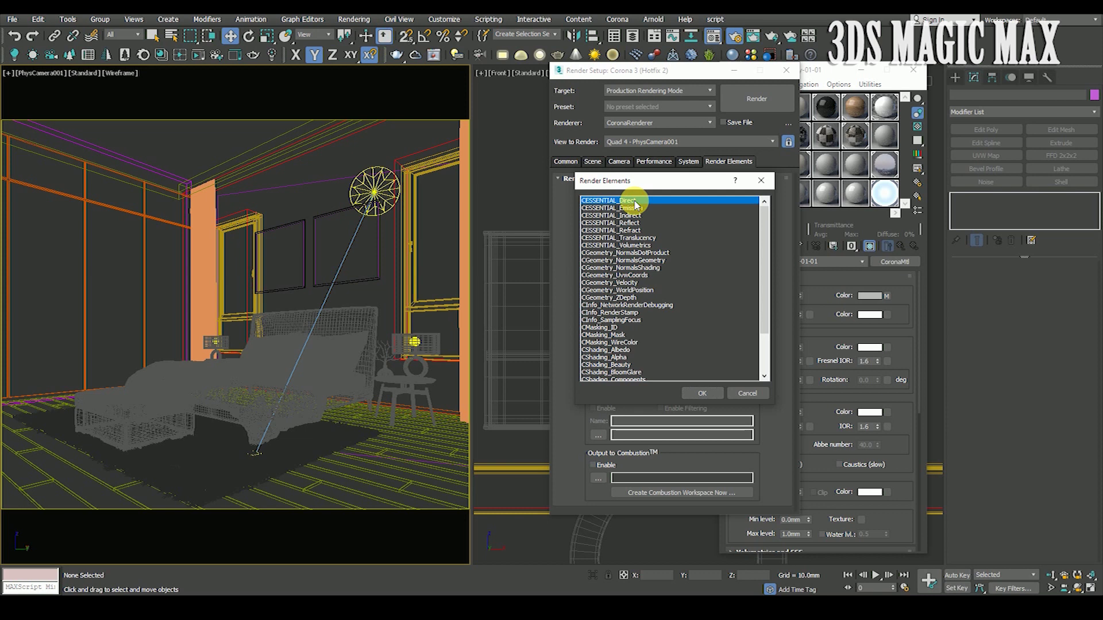
ctrl+click(626, 216)
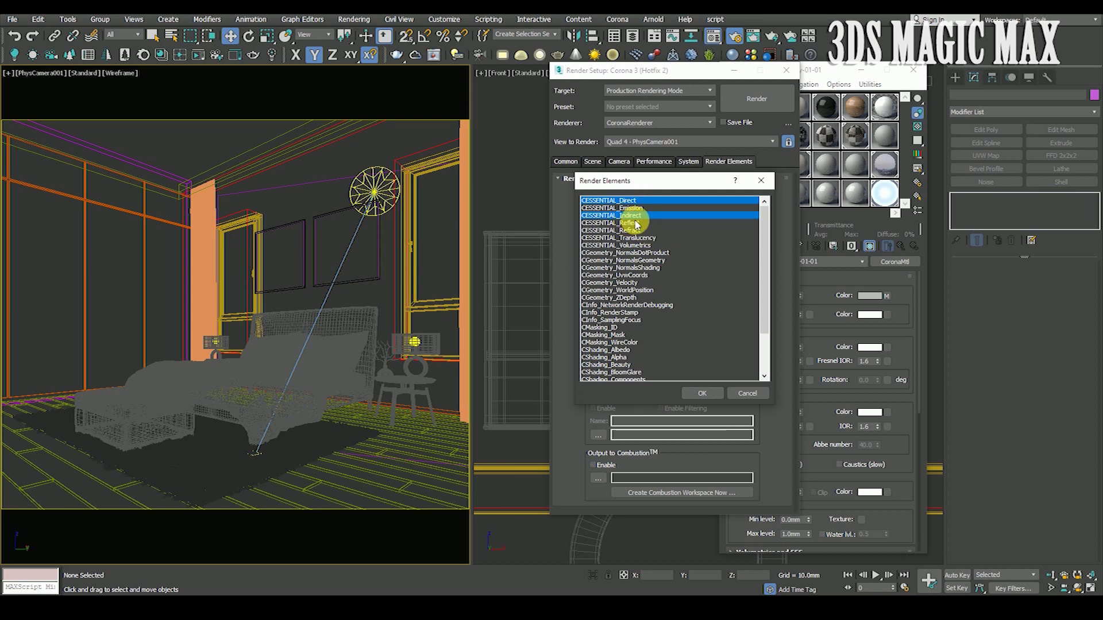
ctrl+click(637, 223)
ctrl+click(633, 230)
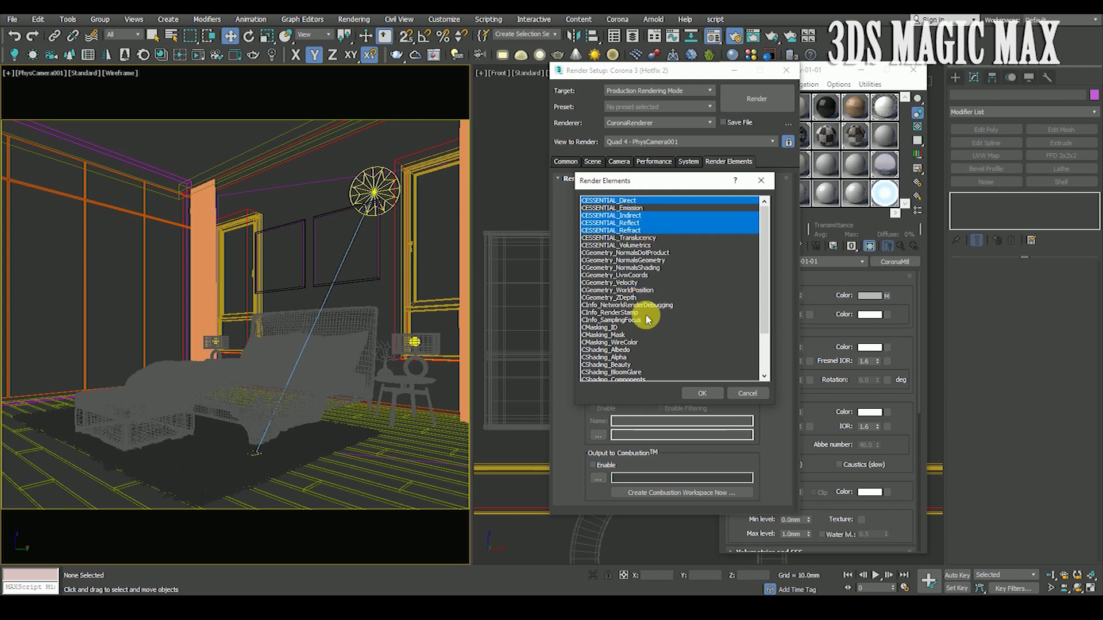
ctrl+click(600, 327)
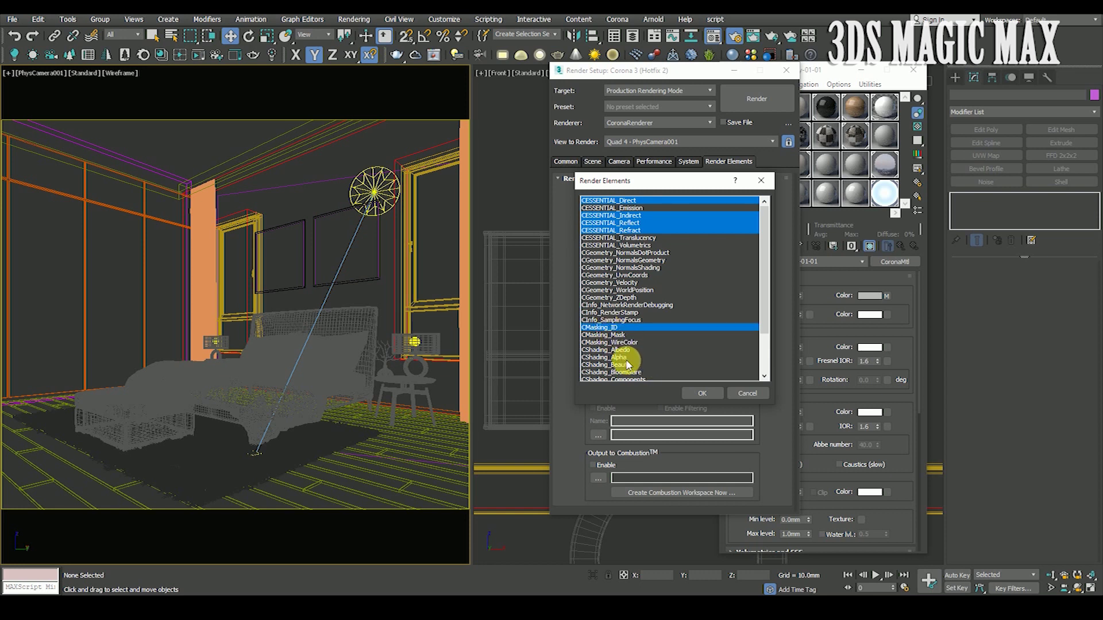
ctrl+click(625, 342)
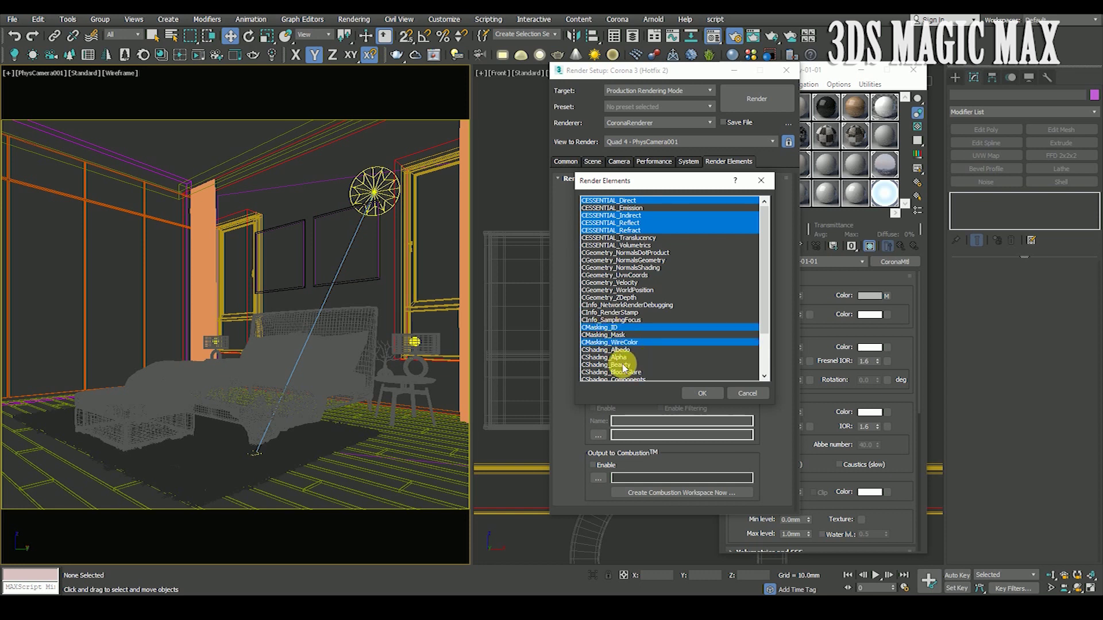
ctrl+click(622, 357)
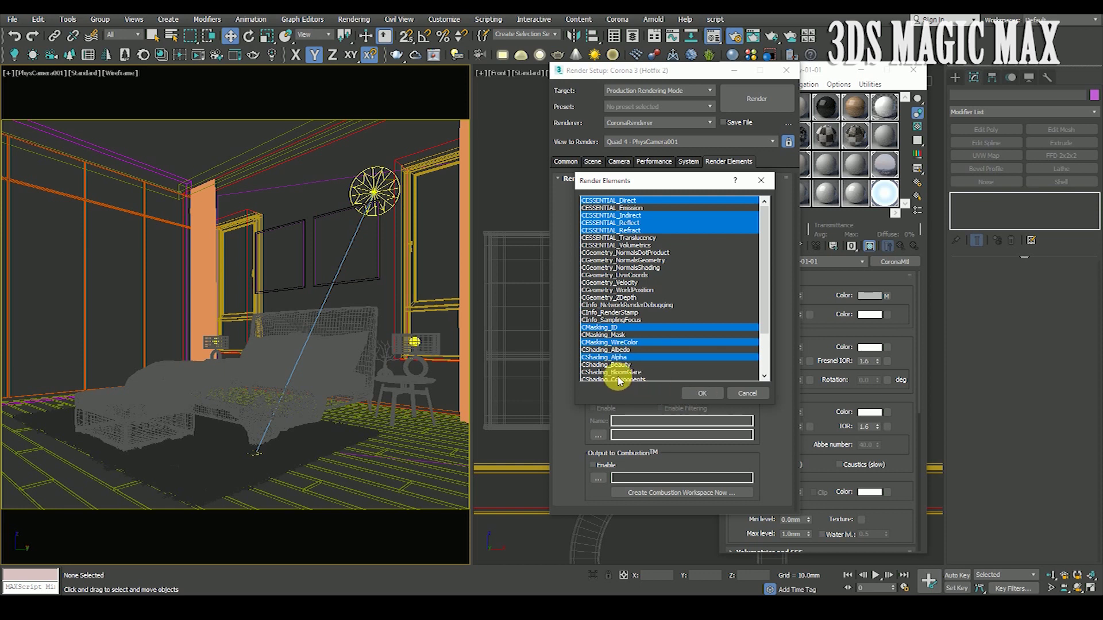
ctrl+click(619, 372)
click(702, 393)
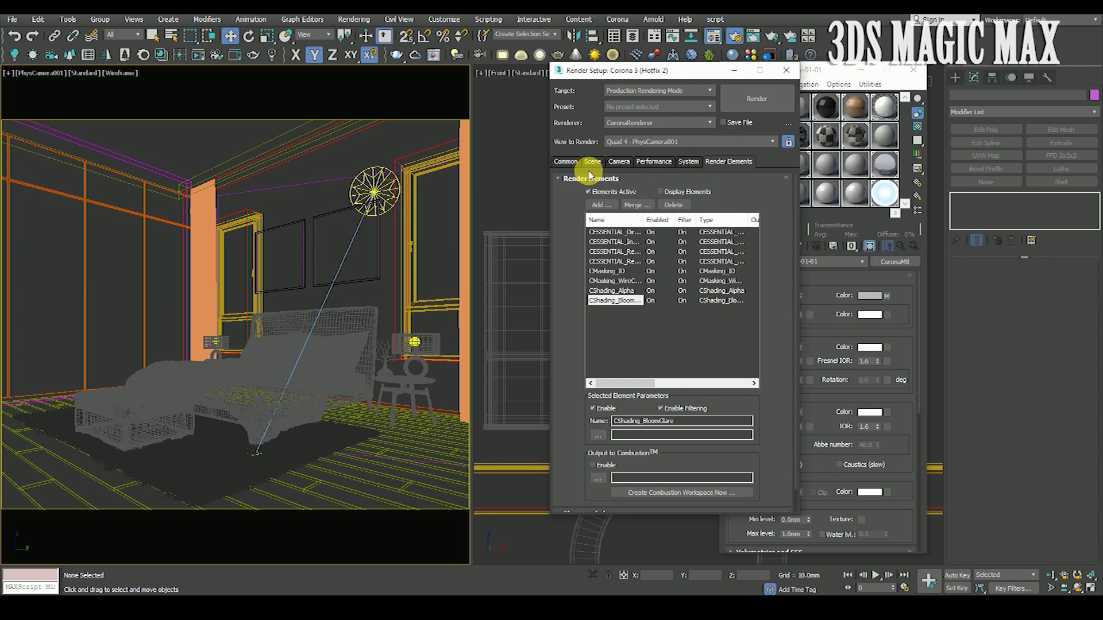
Set the render output height to 1080 pixels with the image aspect locked.
click(566, 162)
drag(575, 367, 626, 326)
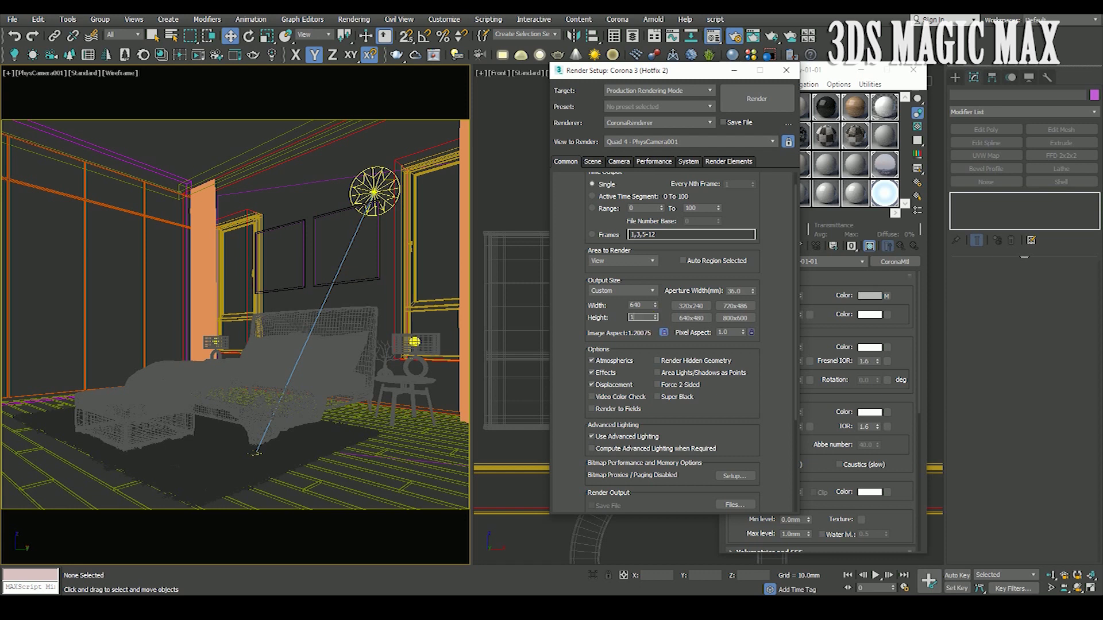
drag(609, 325, 598, 456)
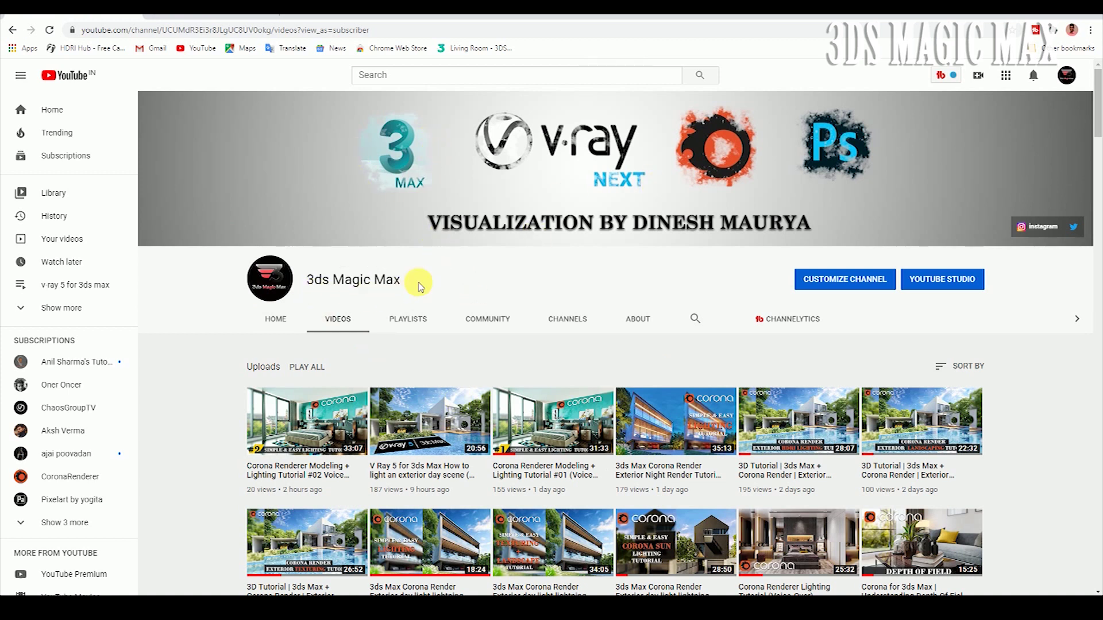
Switch to YouTube in the browser and look through the uploaded videos of the 3ds Magic Max channel.
scroll(422, 282, down, 8)
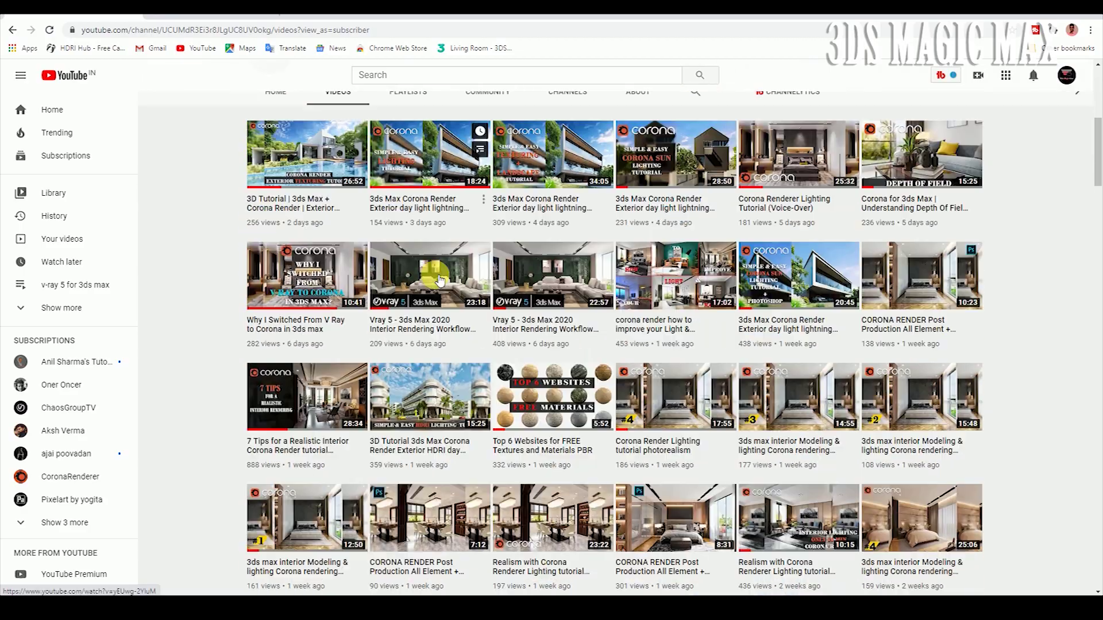
scroll(463, 305, down, 10)
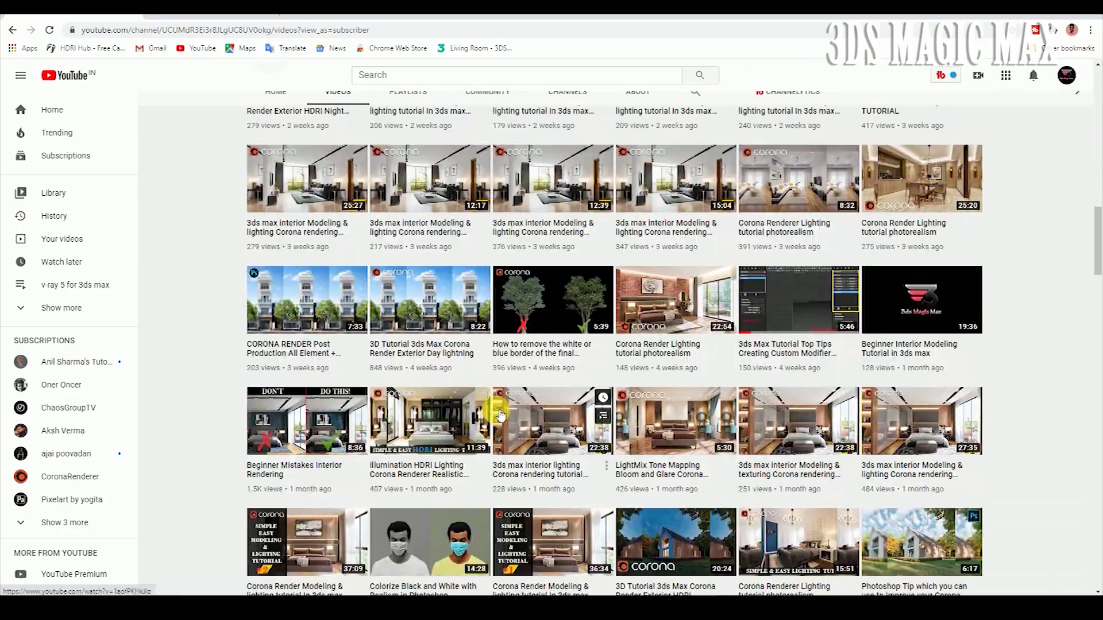
scroll(499, 415, down, 20)
scroll(626, 450, down, 15)
scroll(632, 472, down, 3)
scroll(637, 471, up, 10)
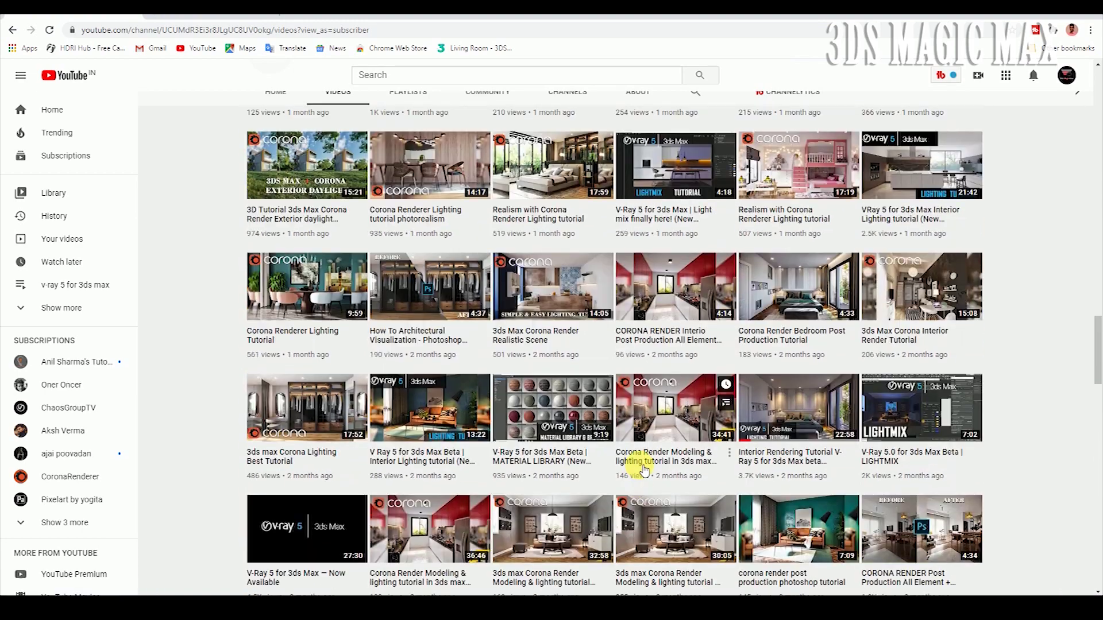
scroll(644, 470, up, 7)
scroll(560, 407, up, 20)
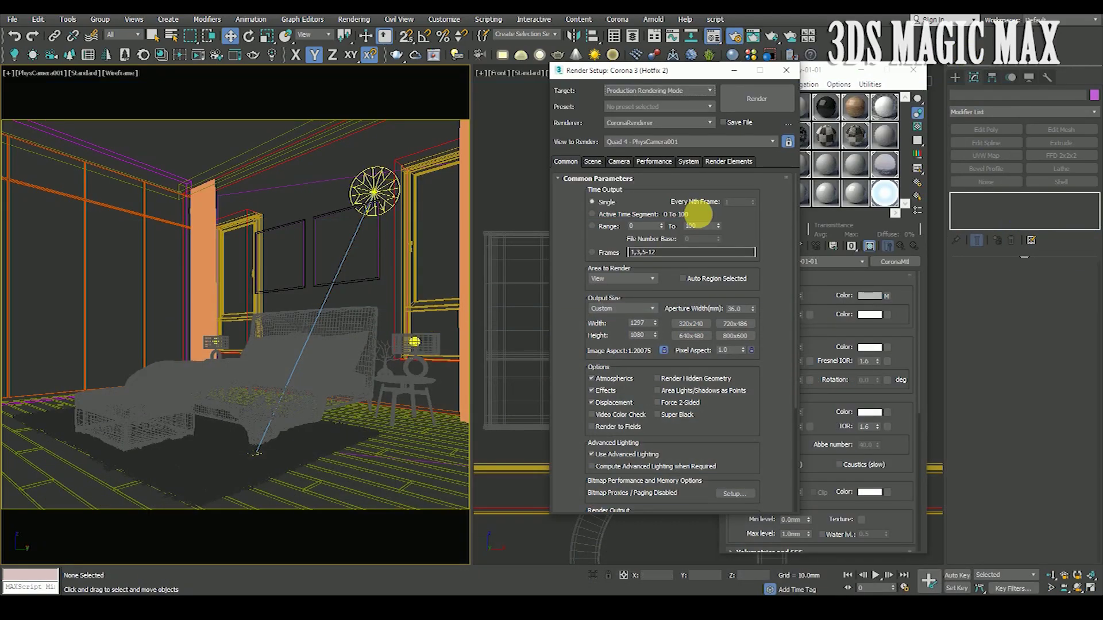
Switch back to 3ds Max, check the render elements and output size, and start the production render of the PhysCamera001 view.
click(731, 162)
click(593, 179)
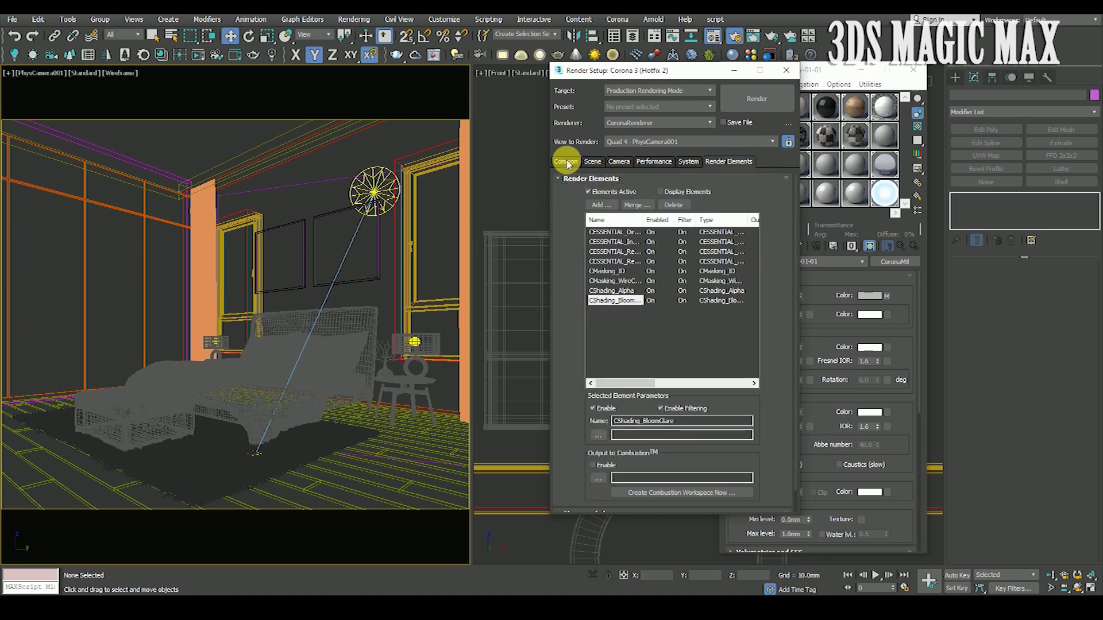
click(565, 161)
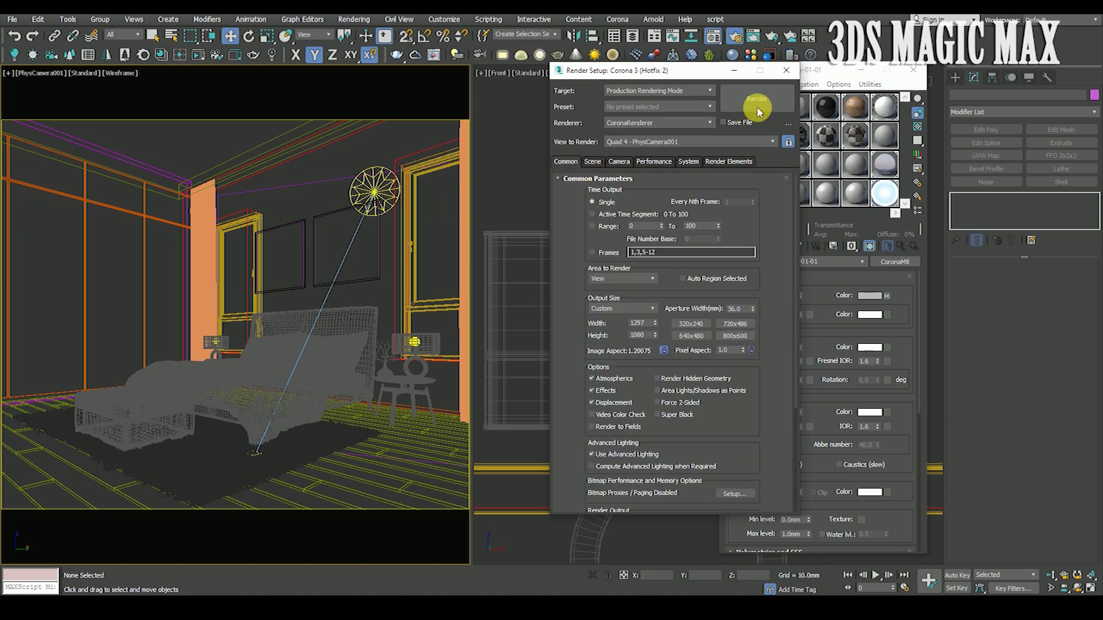
click(760, 101)
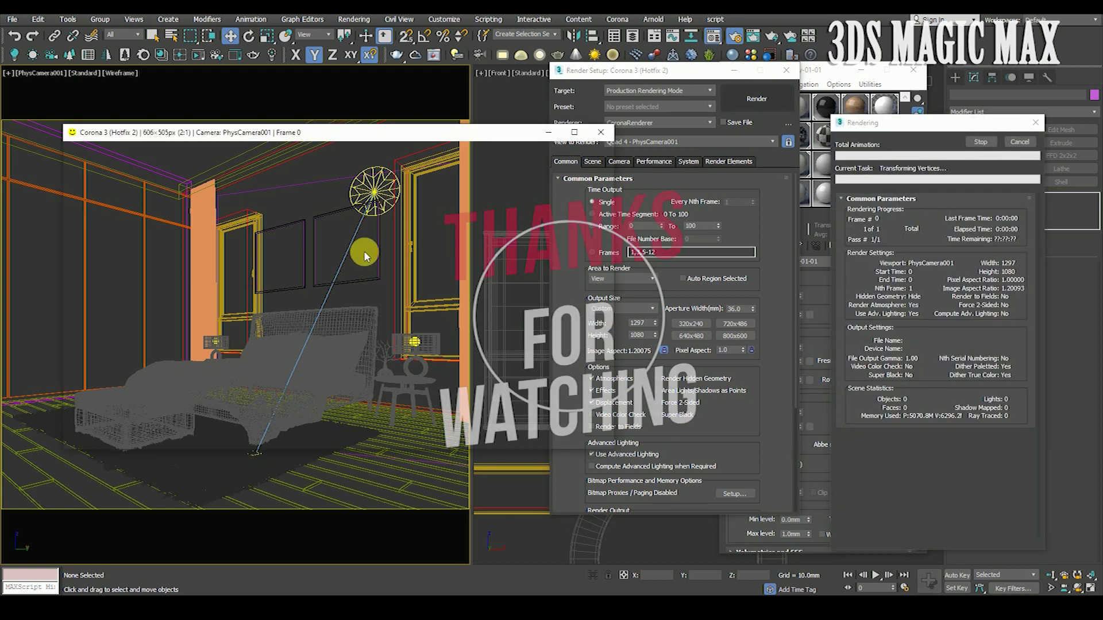